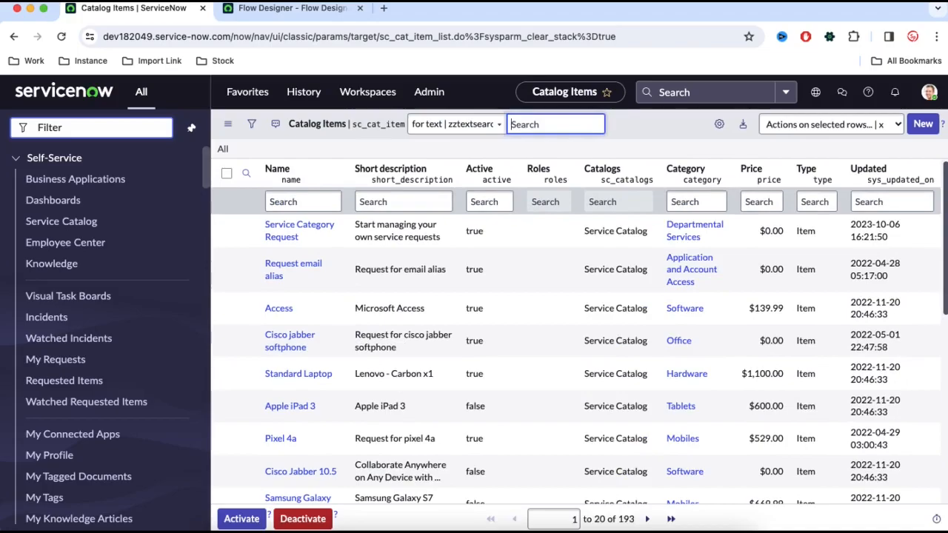
Step: Create a new catalog item named "Demo Flow Designer" and save the record
left_click(922, 123)
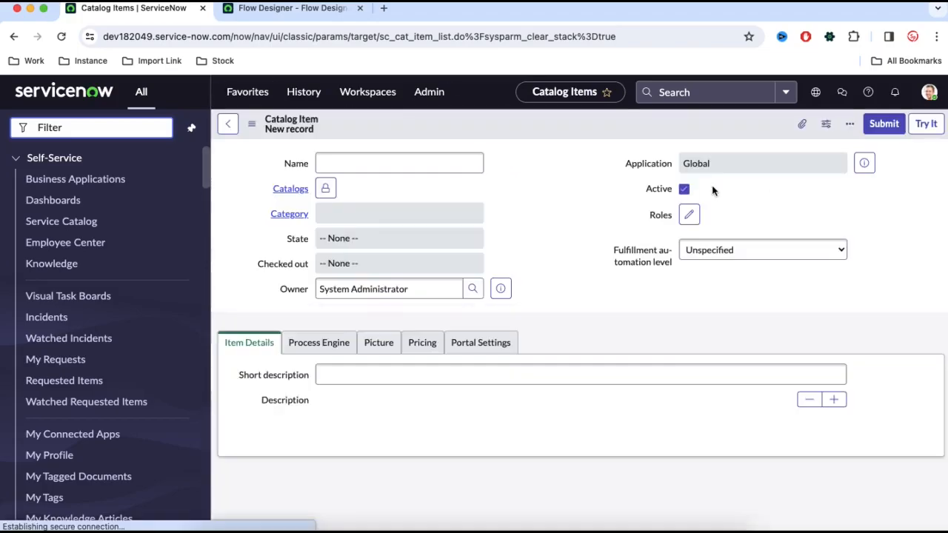
left_click(415, 164)
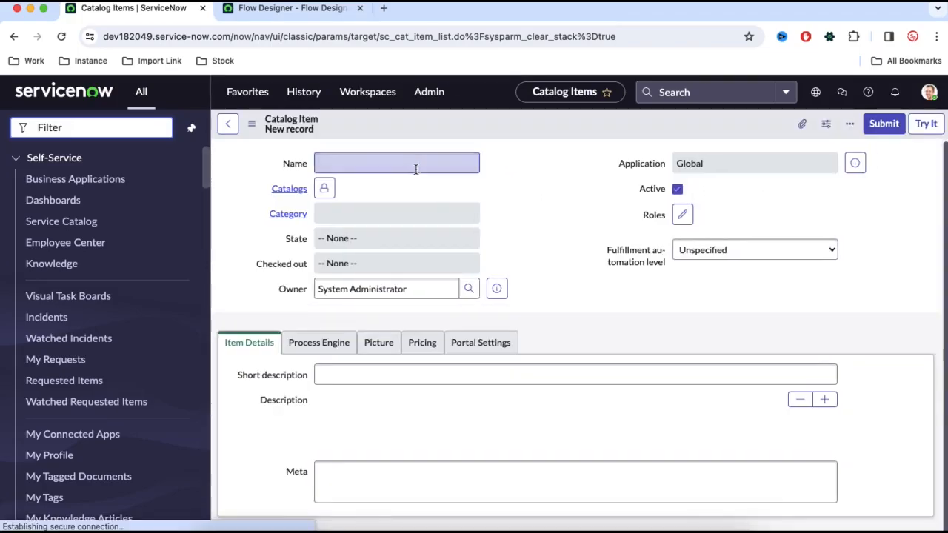
type("Demo Flow Designer")
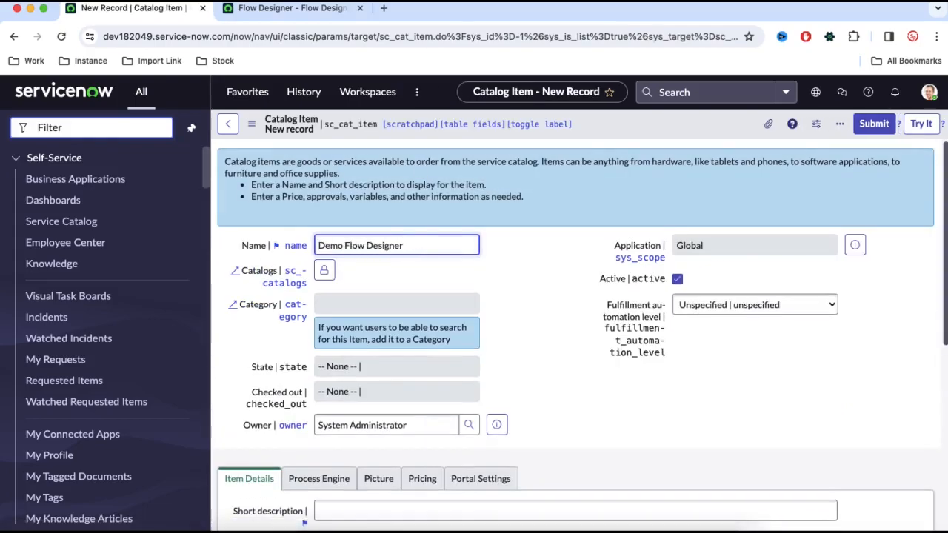
key("Return")
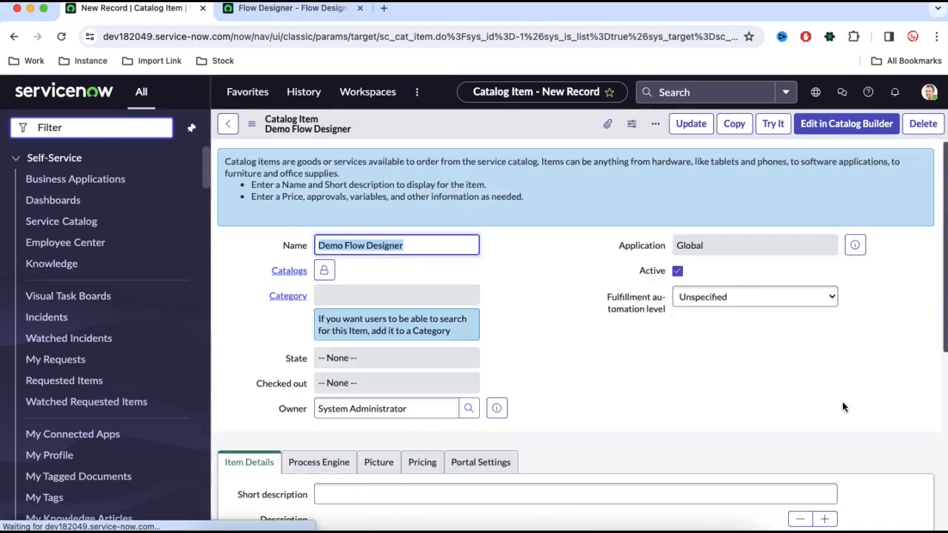
Step: Start a new variable on the catalog item as a mandatory Yes / No type with order 100
scroll(842, 402, "down", 10)
left_click(901, 378)
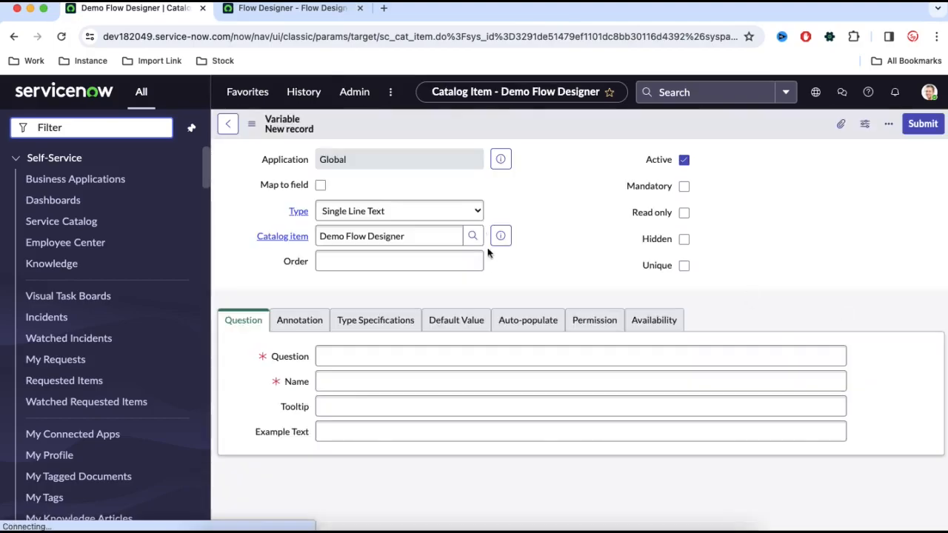
left_click(399, 211)
left_click(348, 270)
left_click(404, 263)
left_click(683, 185)
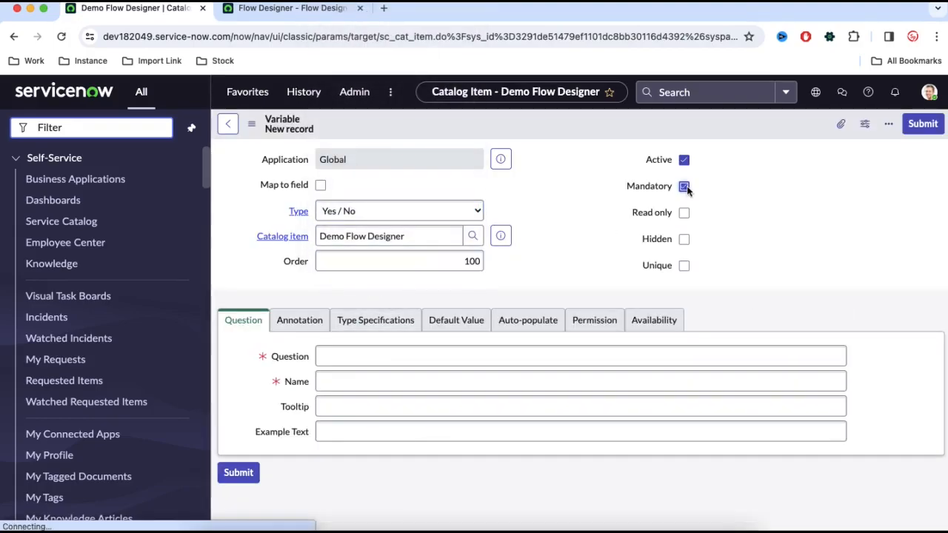
Step: Enter "Manager Approval Required?" as the variable's question, name it manager_approval_required, and submit it
left_click(382, 358)
type("Manager")
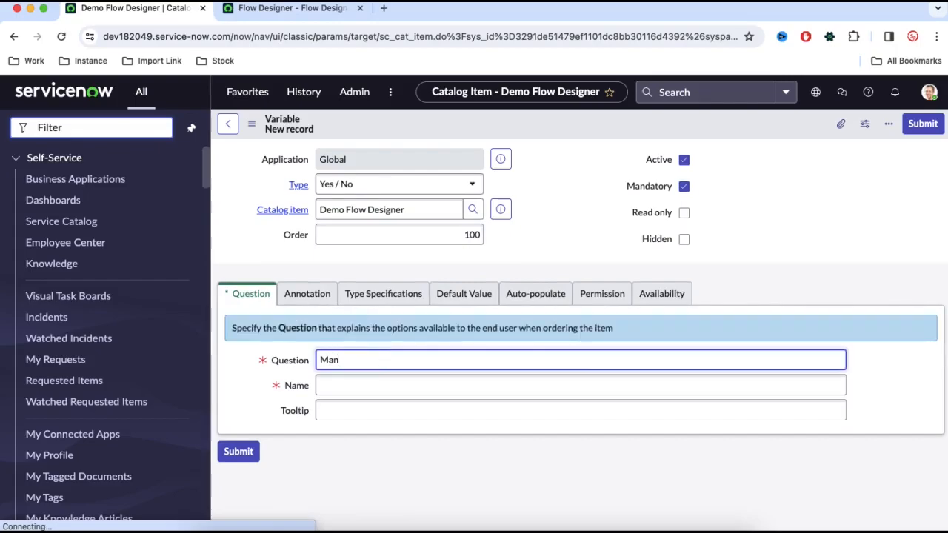
type("Required?")
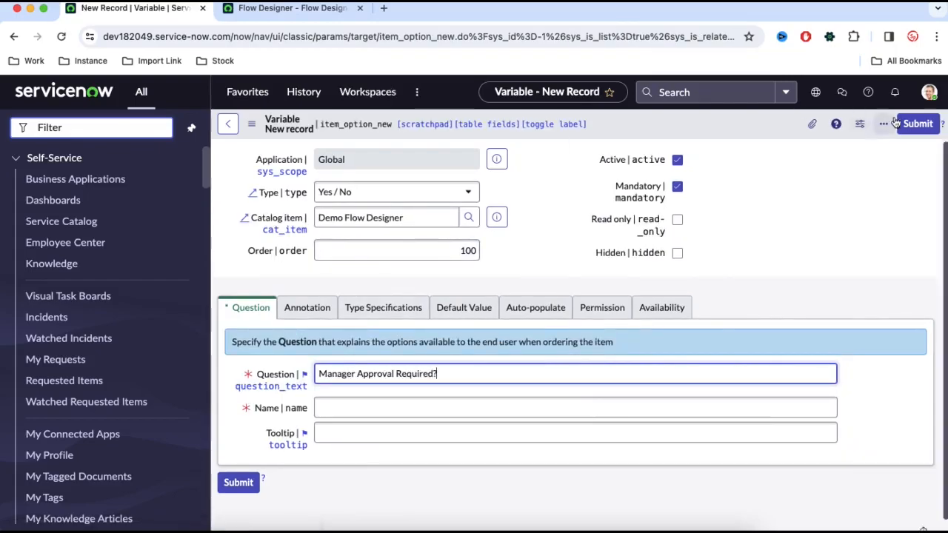
left_click(908, 126)
left_click(915, 124)
Step: Preview the catalog item's order form and check the choices offered by the manager approval question
left_click(775, 124)
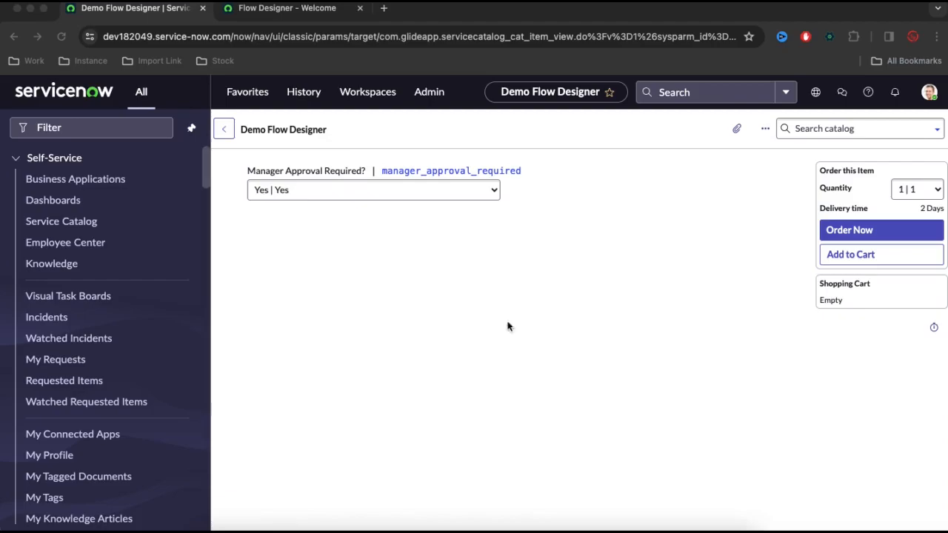
left_click(435, 279)
left_click(386, 198)
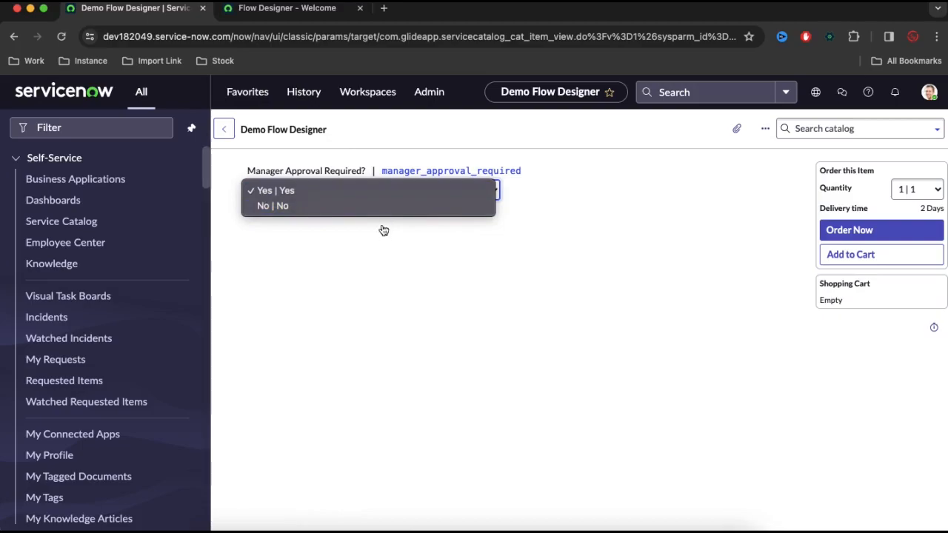
left_click(385, 235)
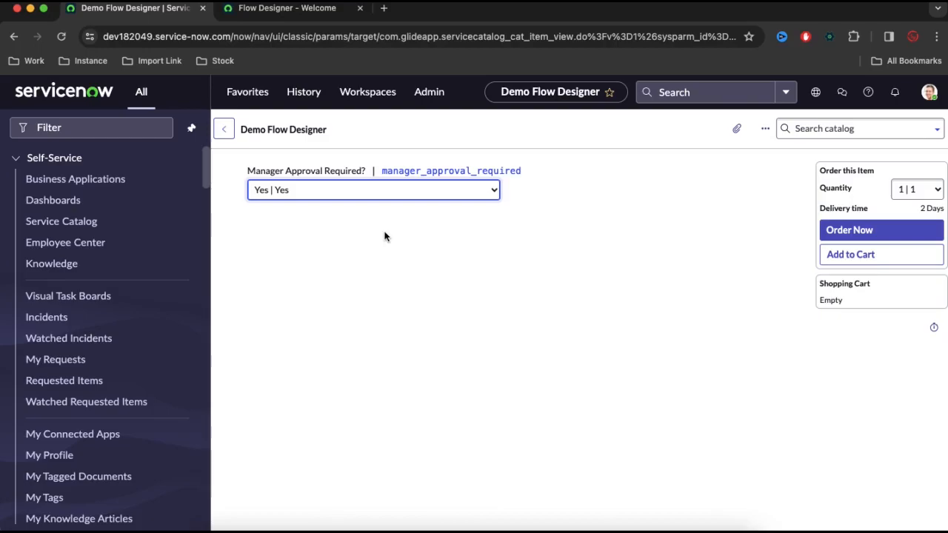
Step: Switch to Flow Designer and view the lists of existing subflows and flows
left_click(294, 15)
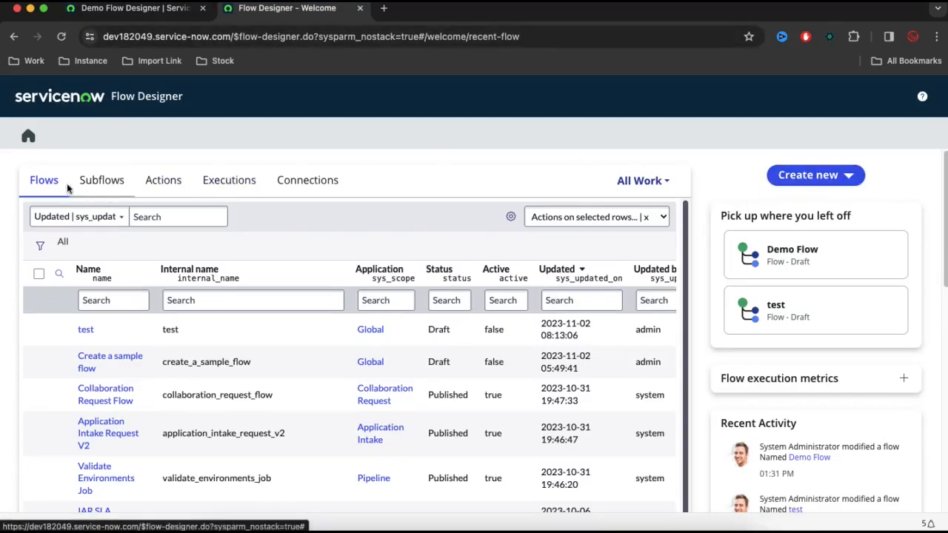
left_click(104, 181)
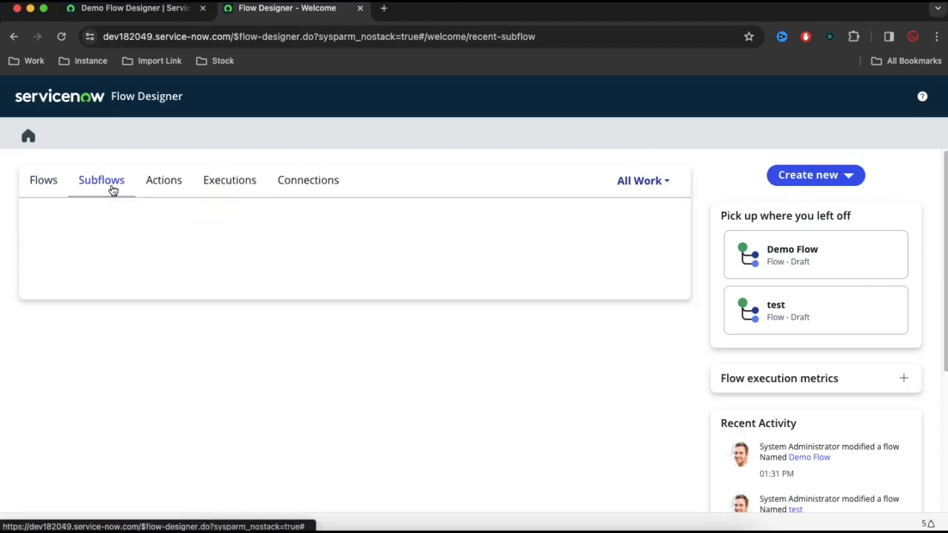
left_click(50, 181)
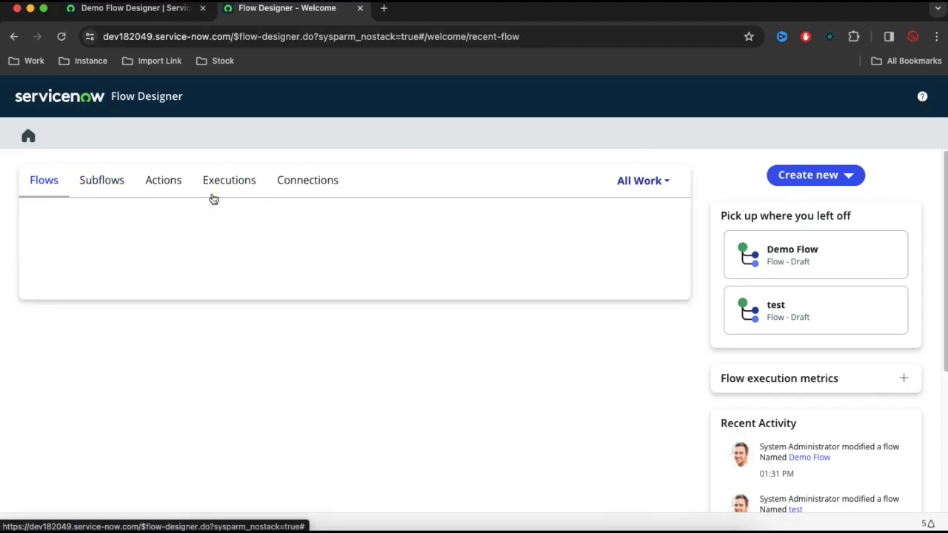
Step: Start a new flow and name it "Demo Class Flow"
left_click(803, 180)
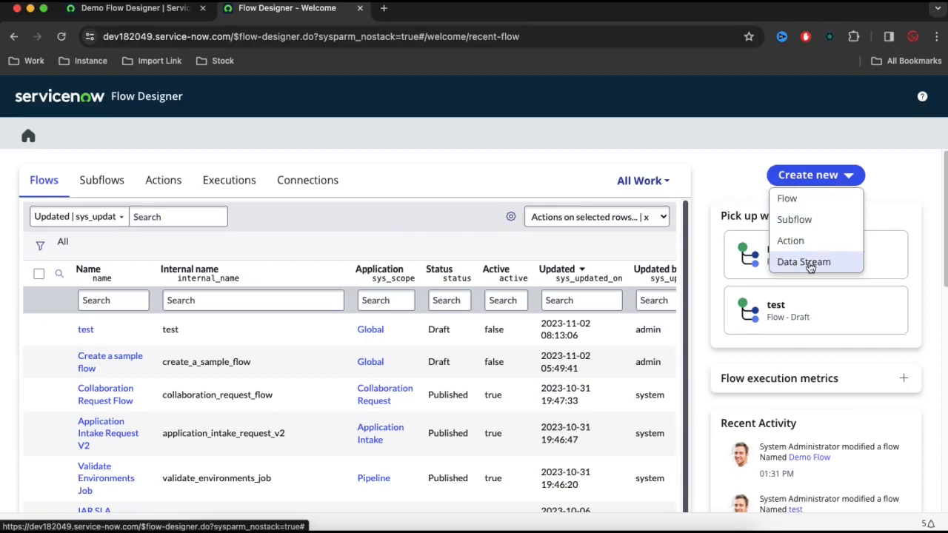
left_click(801, 205)
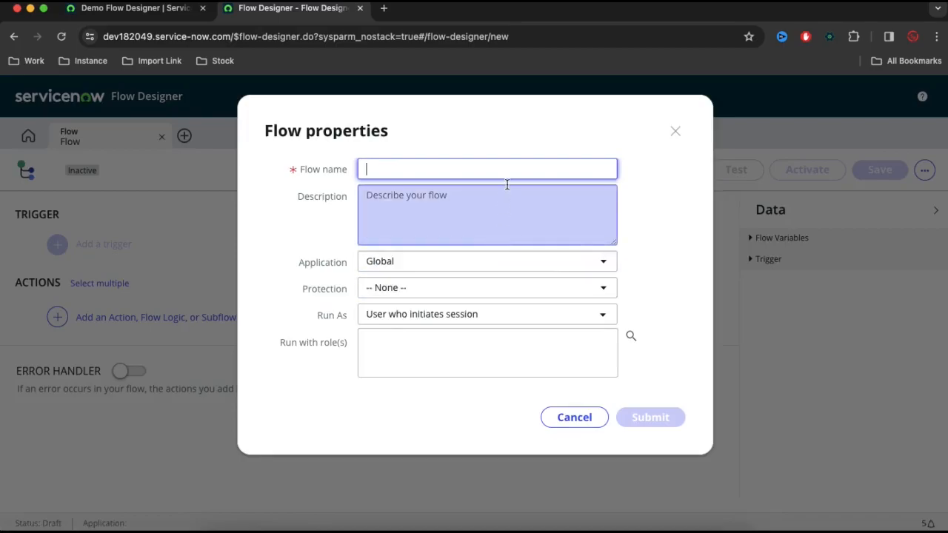
type("Demo")
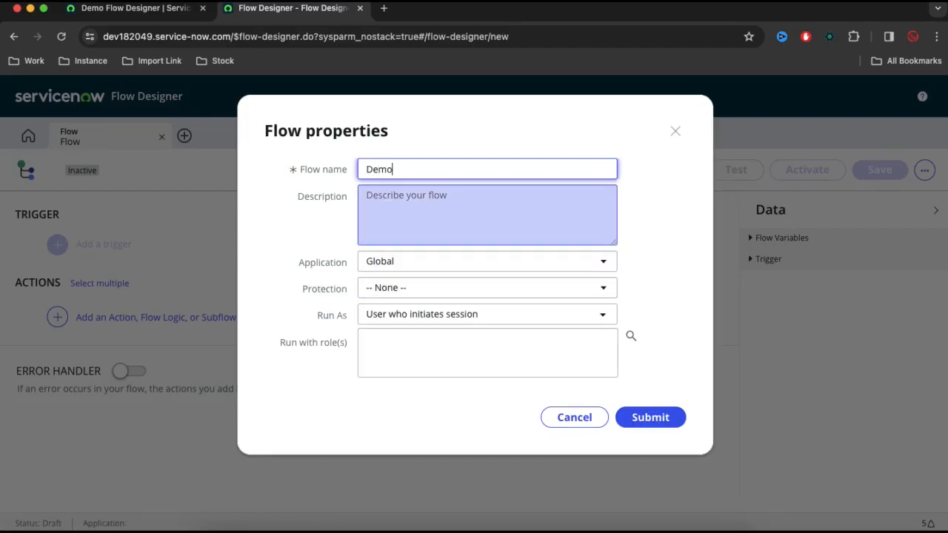
type(" Class Flow")
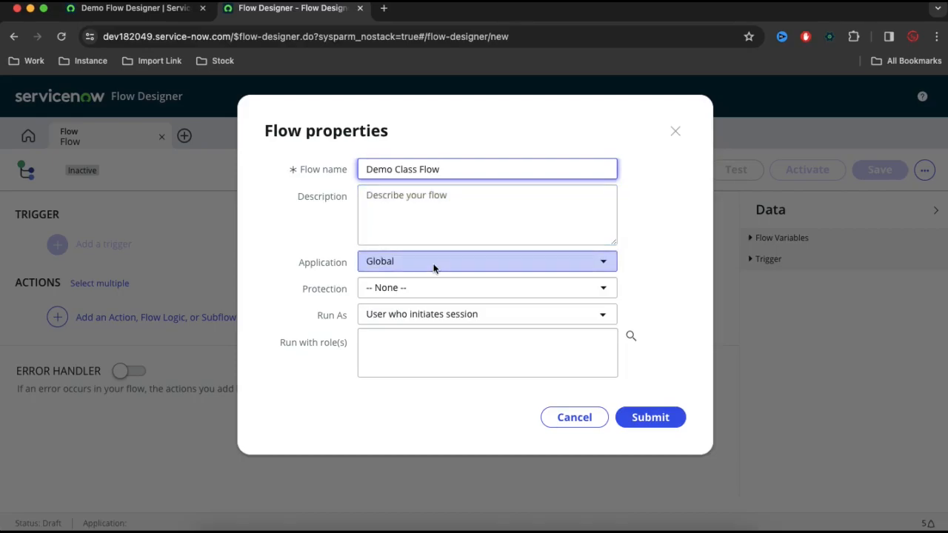
Step: Check the flow's protection options, set it to run as System User, and submit the flow properties
left_click(424, 290)
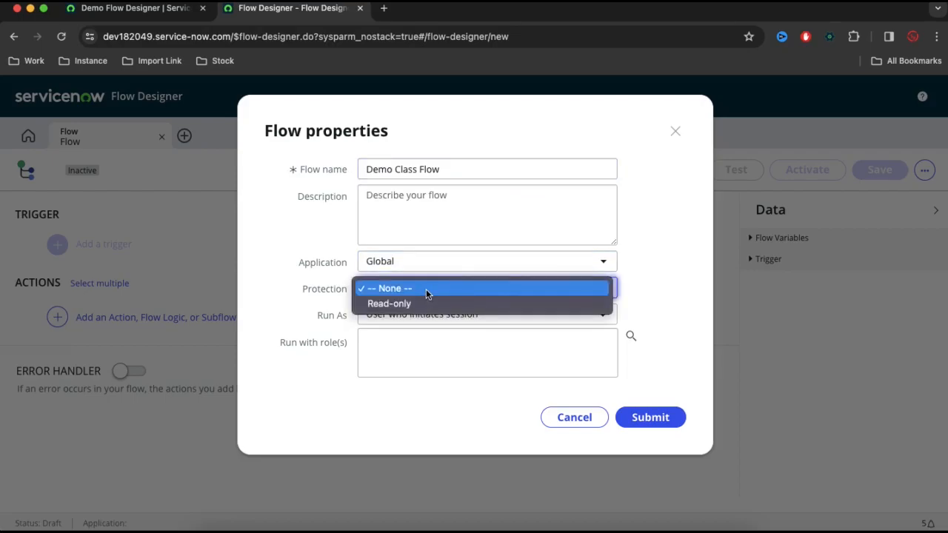
left_click(324, 300)
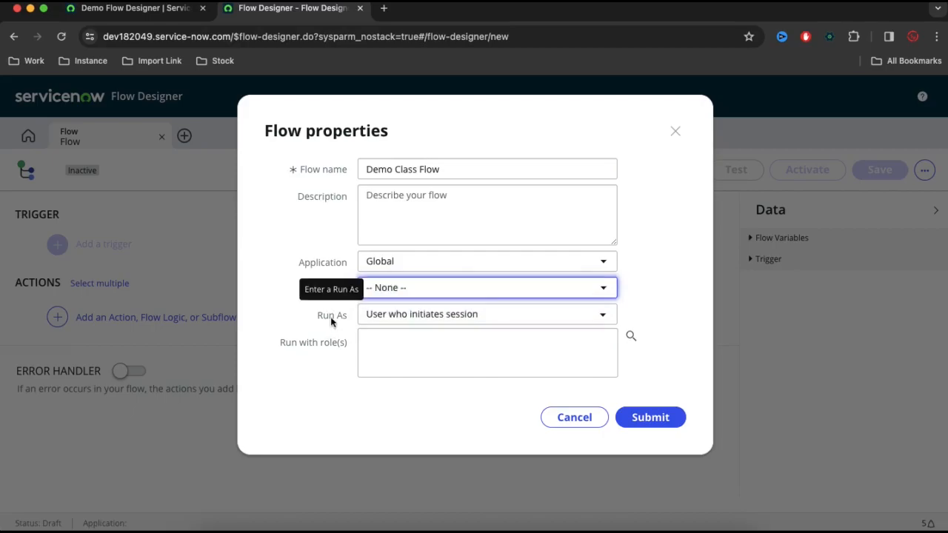
left_click(406, 318)
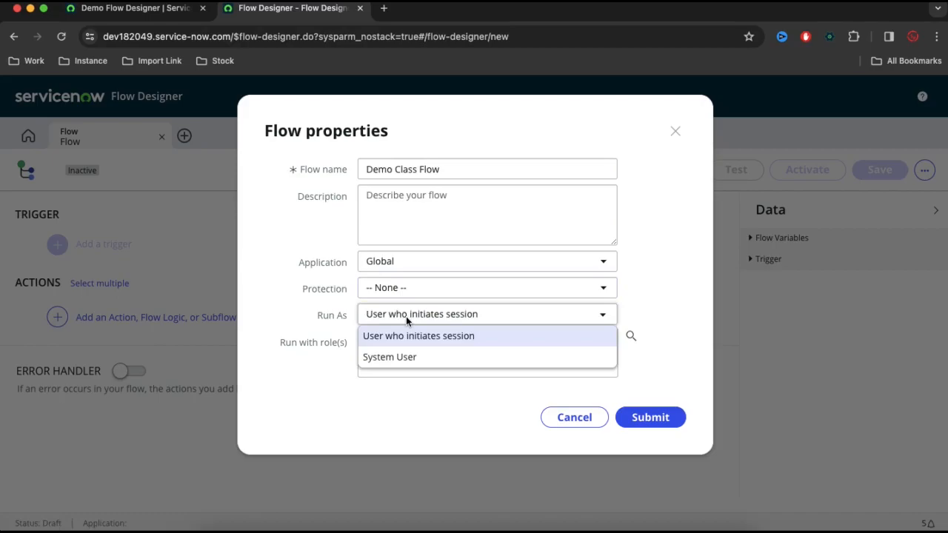
left_click(408, 358)
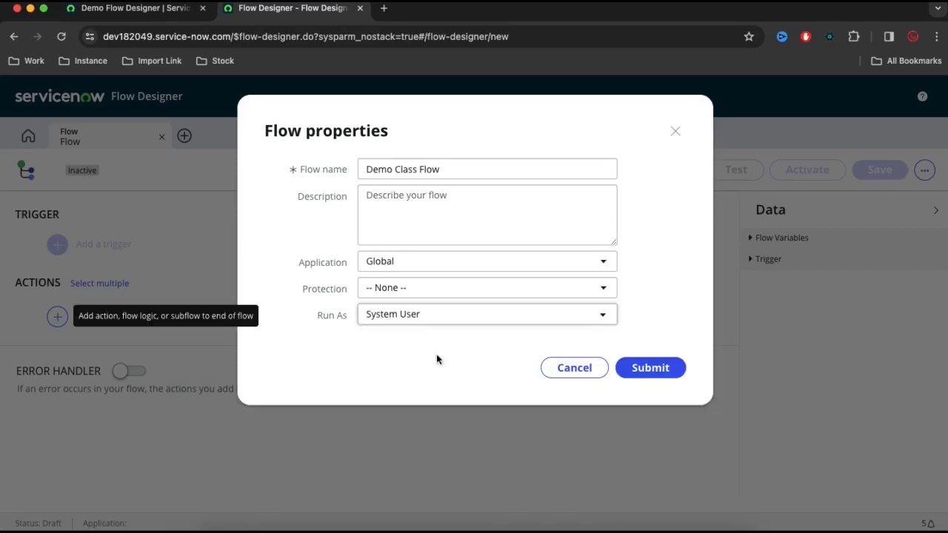
left_click(666, 369)
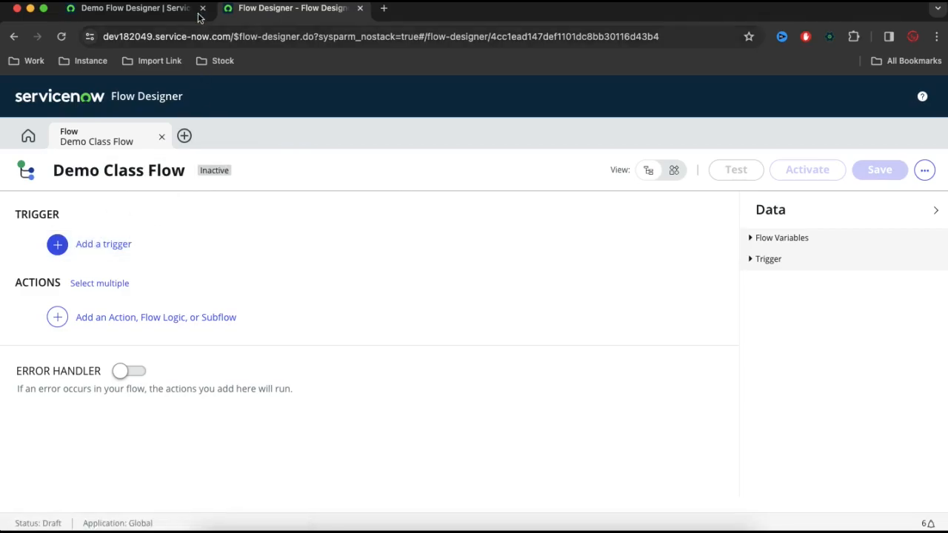
Step: Add a Service Catalog application trigger to the flow, check its advanced options, and confirm it
left_click(174, 9)
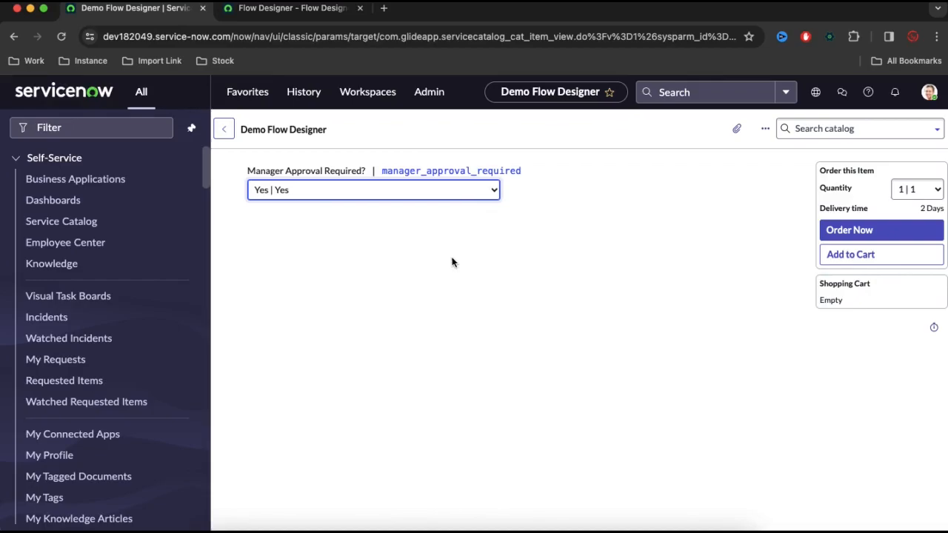
left_click(276, 11)
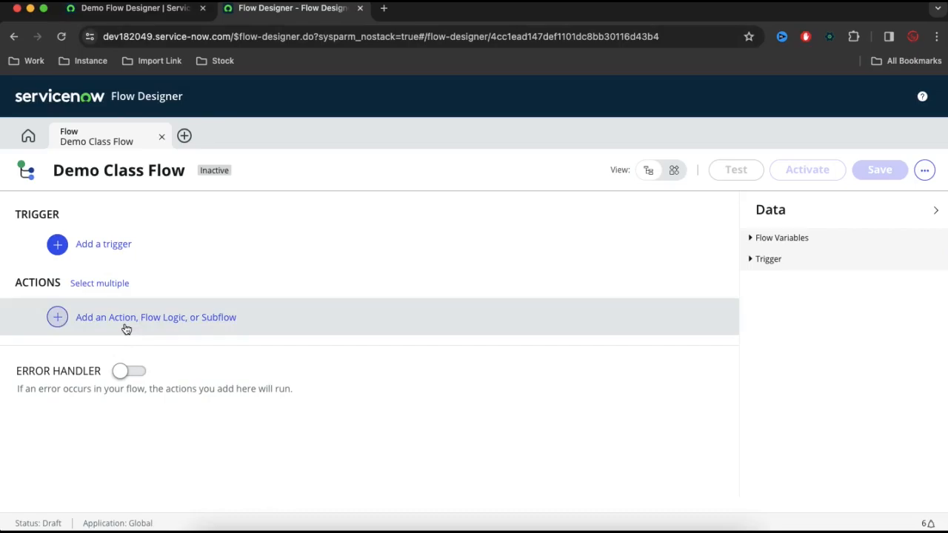
left_click(102, 250)
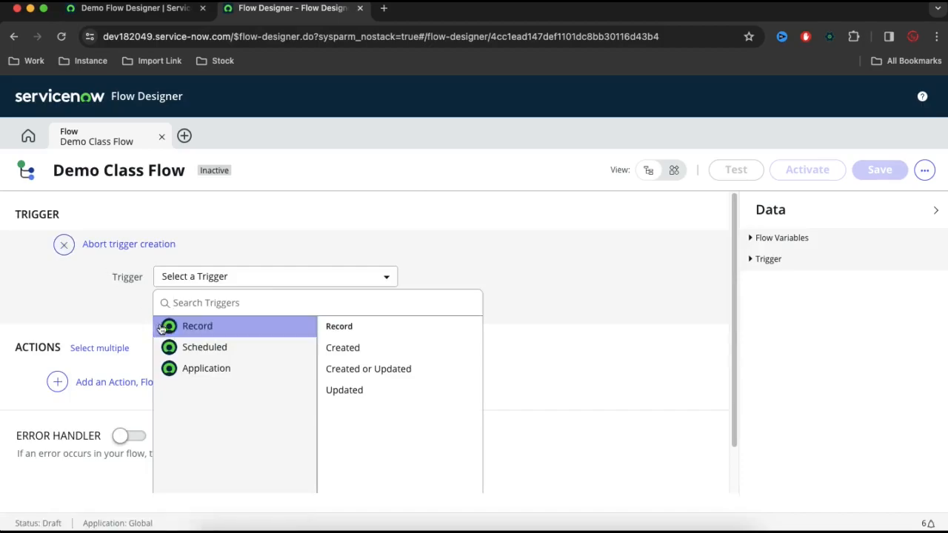
left_click(206, 370)
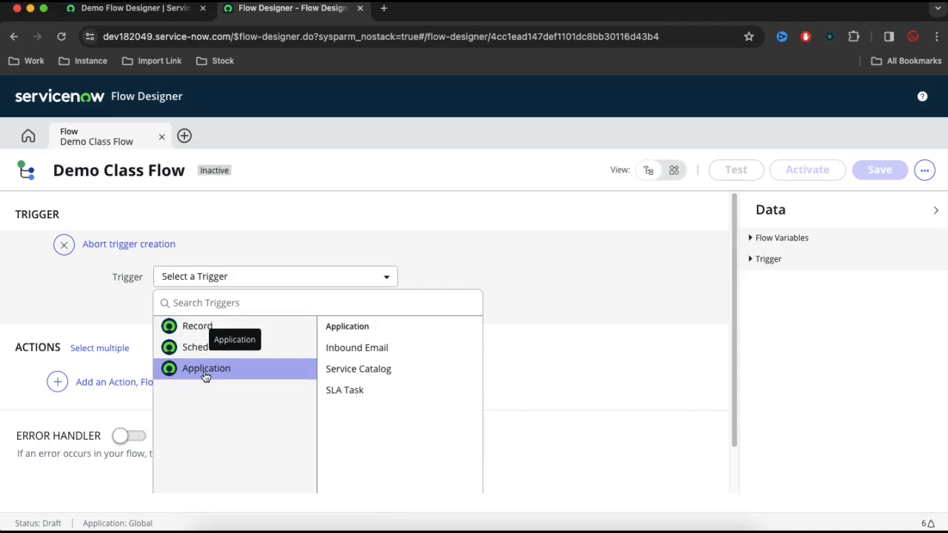
left_click(368, 370)
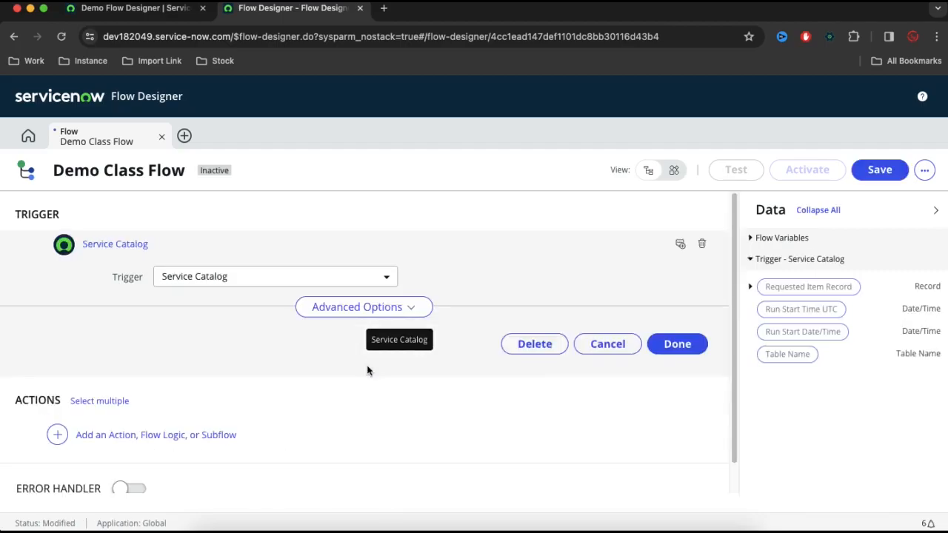
left_click(360, 314)
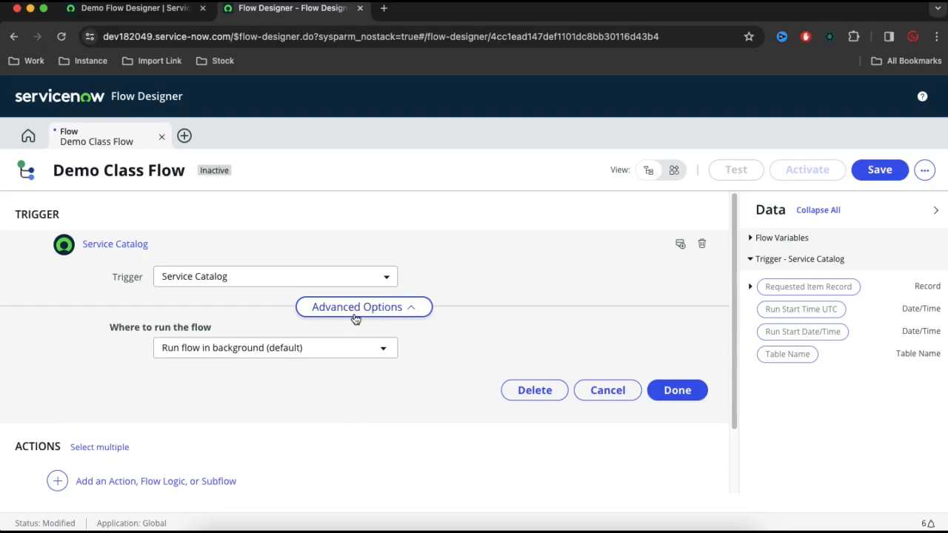
left_click(356, 313)
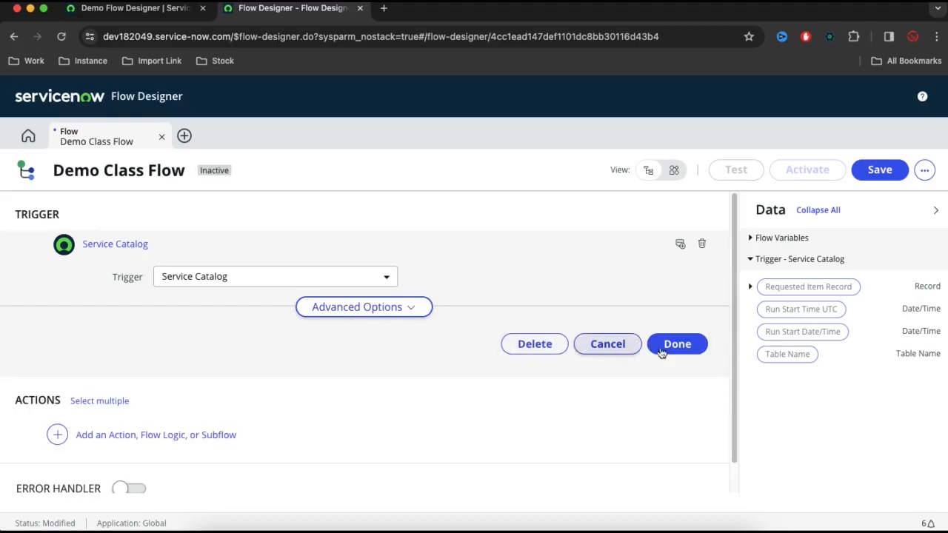
left_click(676, 345)
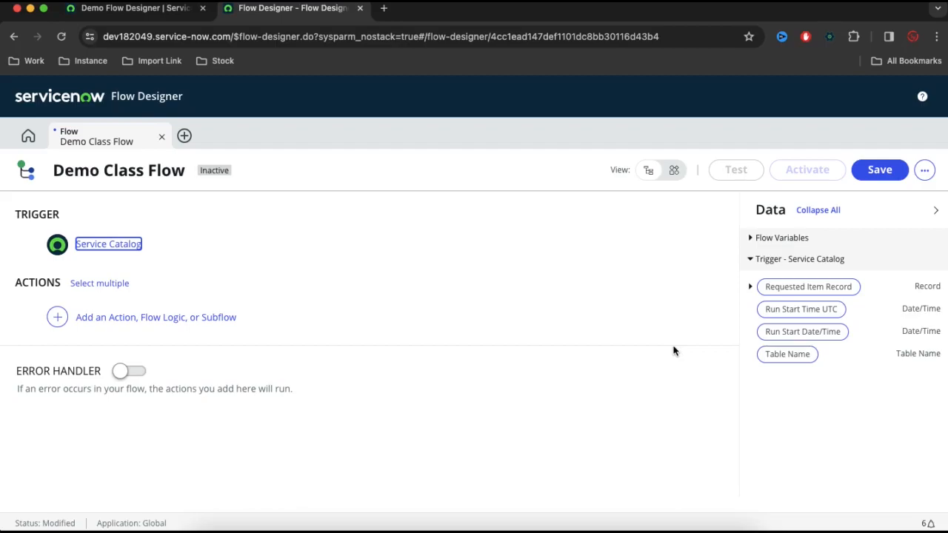
Step: Review the catalog item's manager approval question, then browse the ServiceNow Core actions available for the flow
left_click(163, 9)
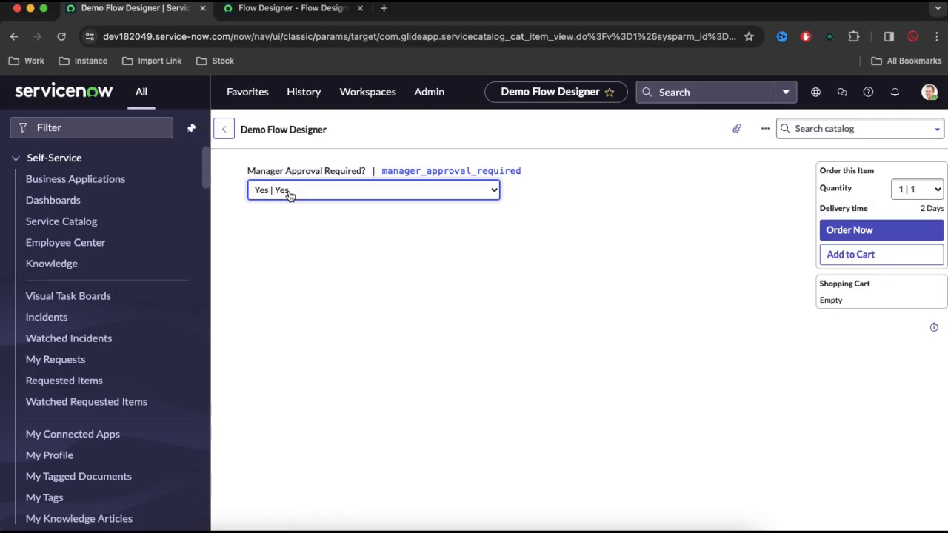
left_click(314, 12)
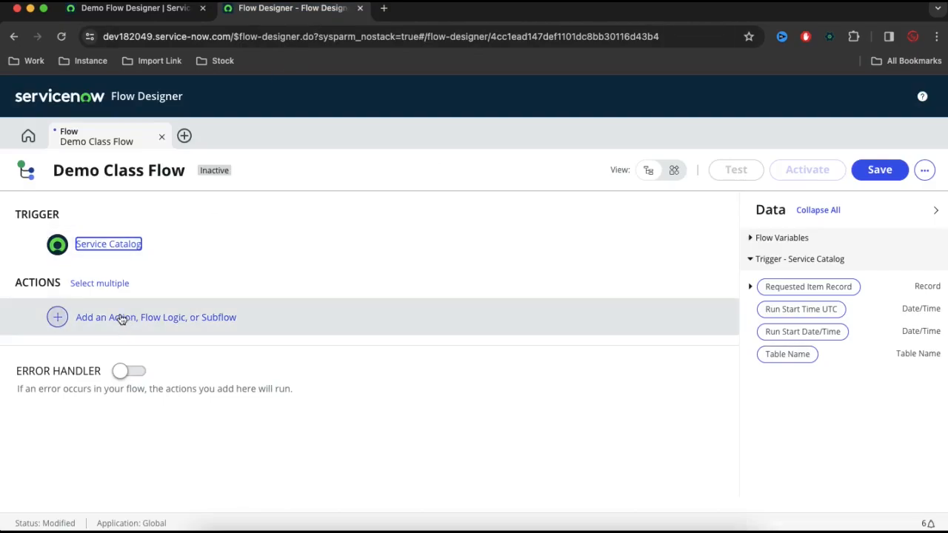
left_click(122, 319)
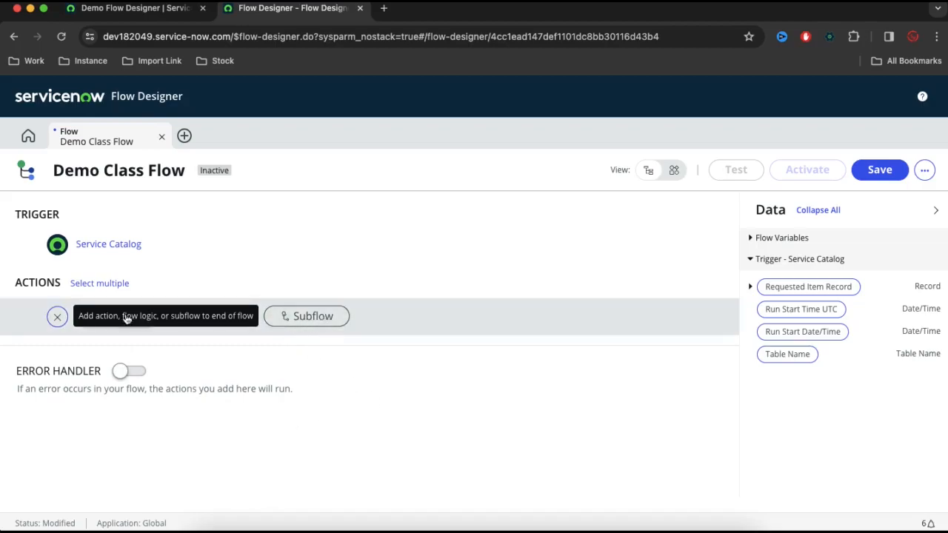
left_click(88, 319)
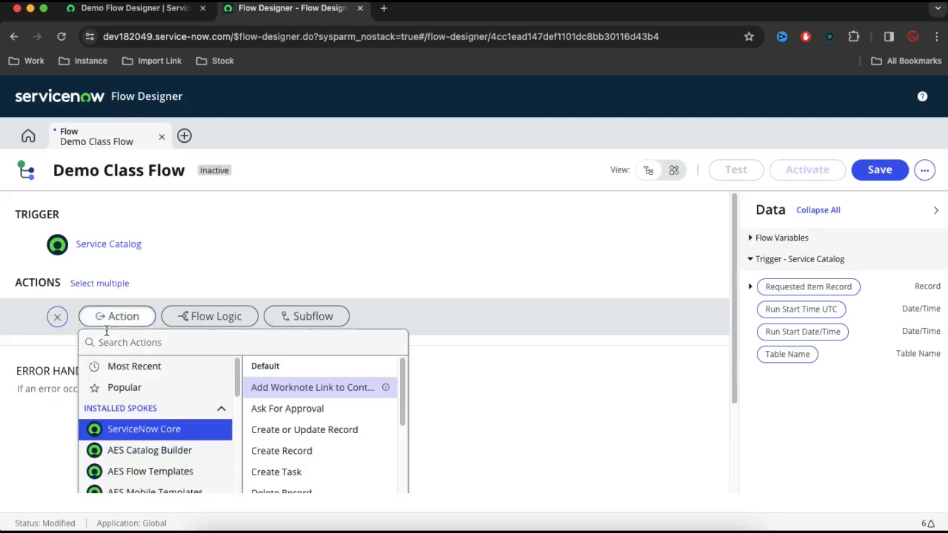
scroll(417, 271, "down", 1)
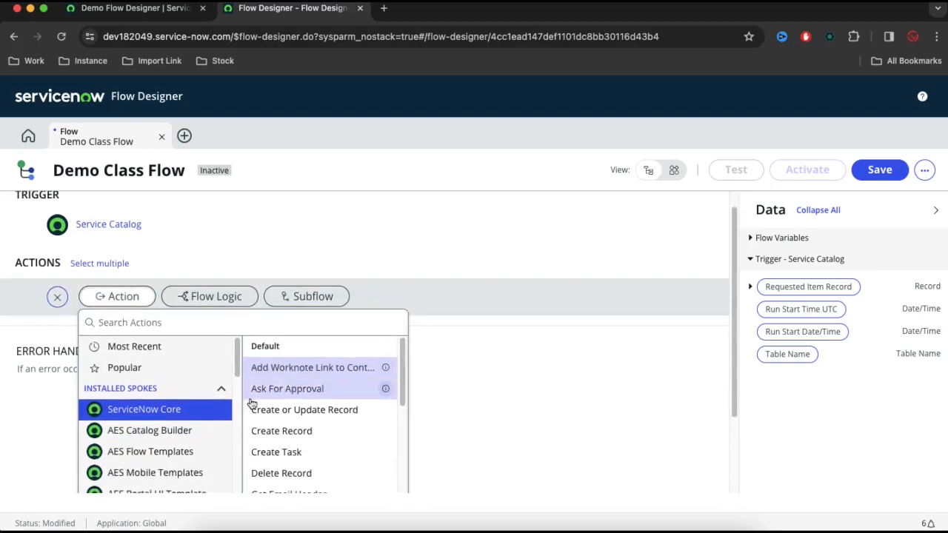
scroll(178, 431, "down", 1)
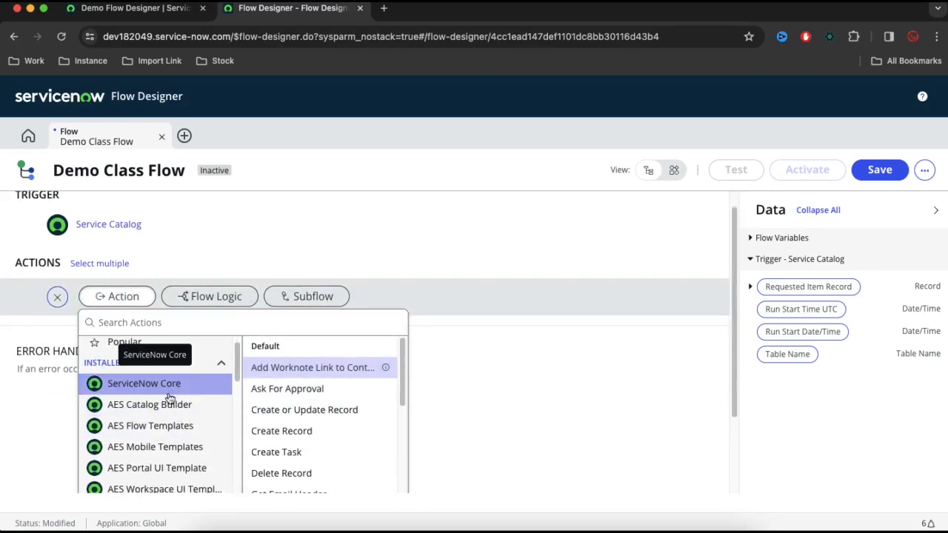
left_click(170, 396)
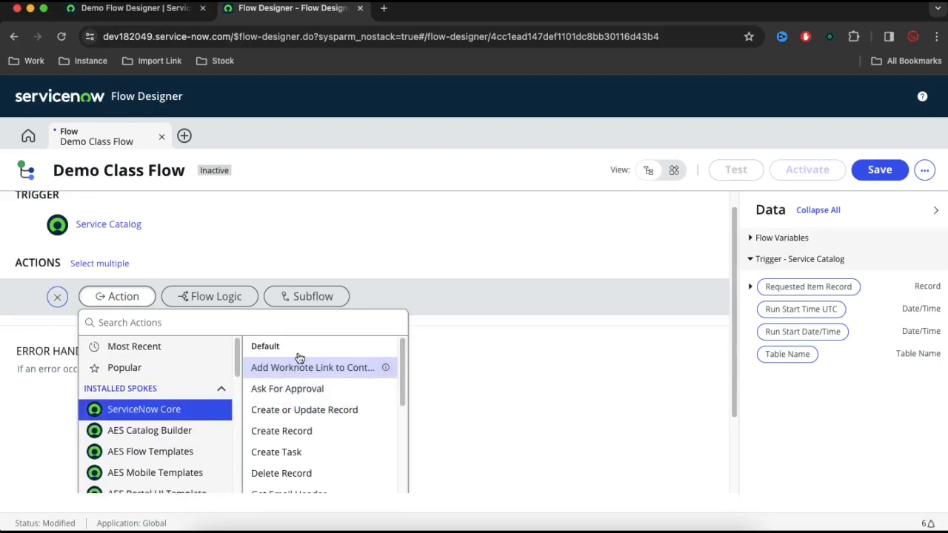
scroll(299, 411, "down", 1)
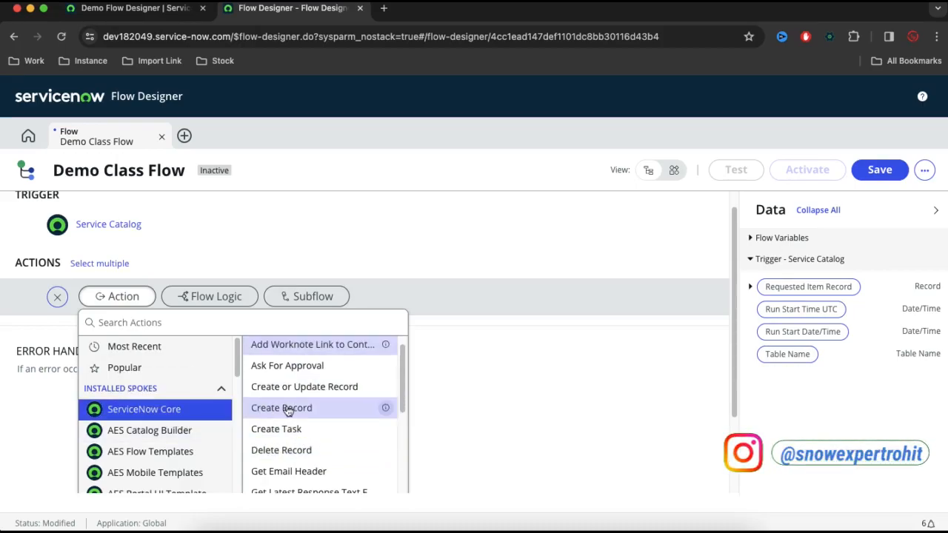
scroll(289, 412, "down", 10)
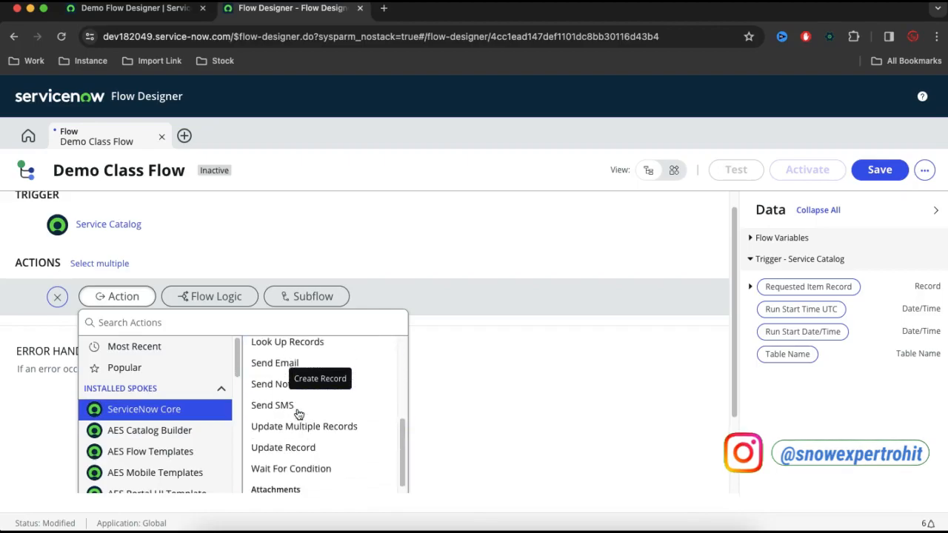
scroll(298, 415, "down", 4)
scroll(628, 328, "down", 3)
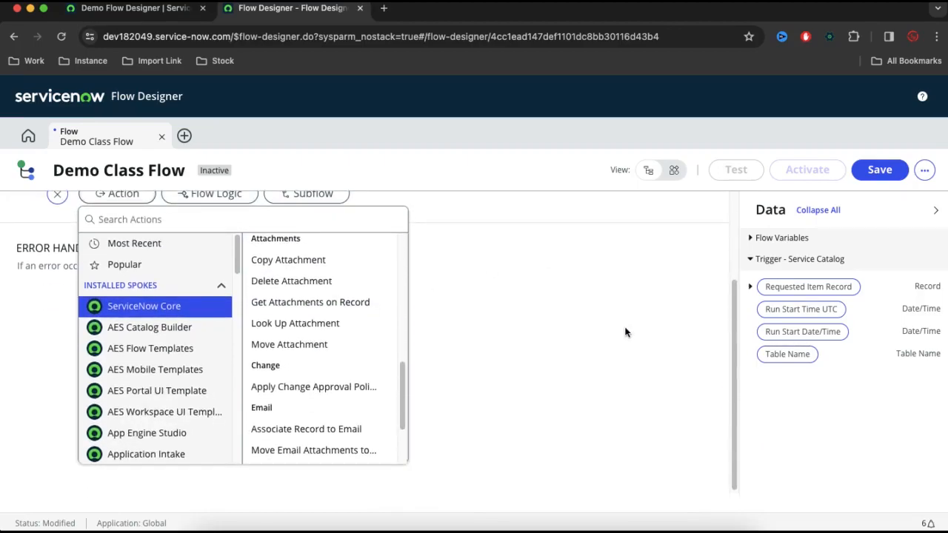
scroll(367, 327, "up", 5)
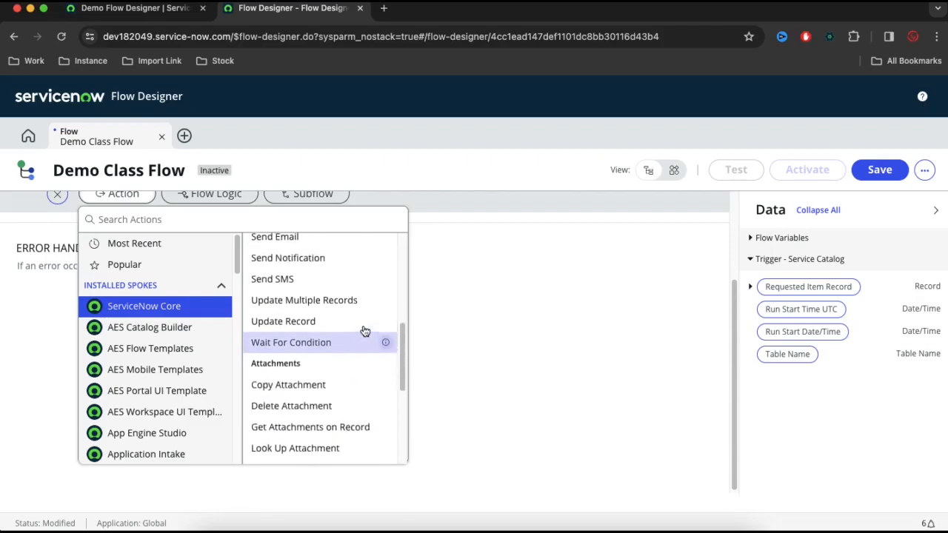
scroll(364, 331, "up", 3)
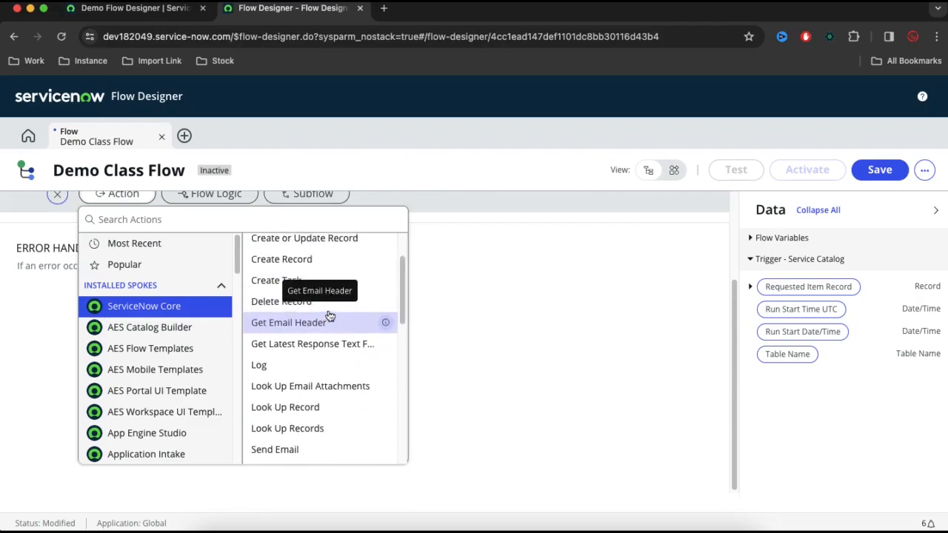
Step: Add a Get Catalog Variables action and set its submitted request to the Service Catalog trigger's Requested Item Record
scroll(329, 317, "down", 4)
scroll(331, 323, "down", 5)
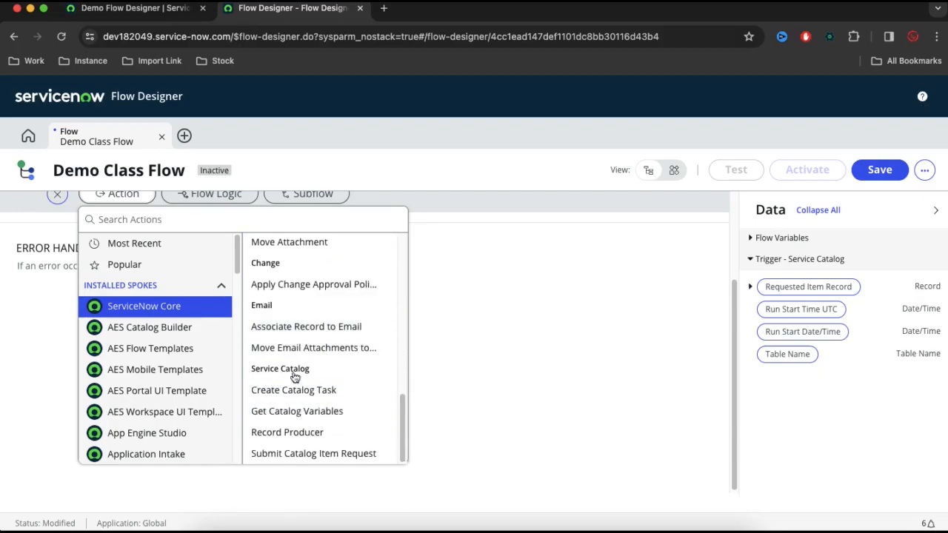
left_click(323, 420)
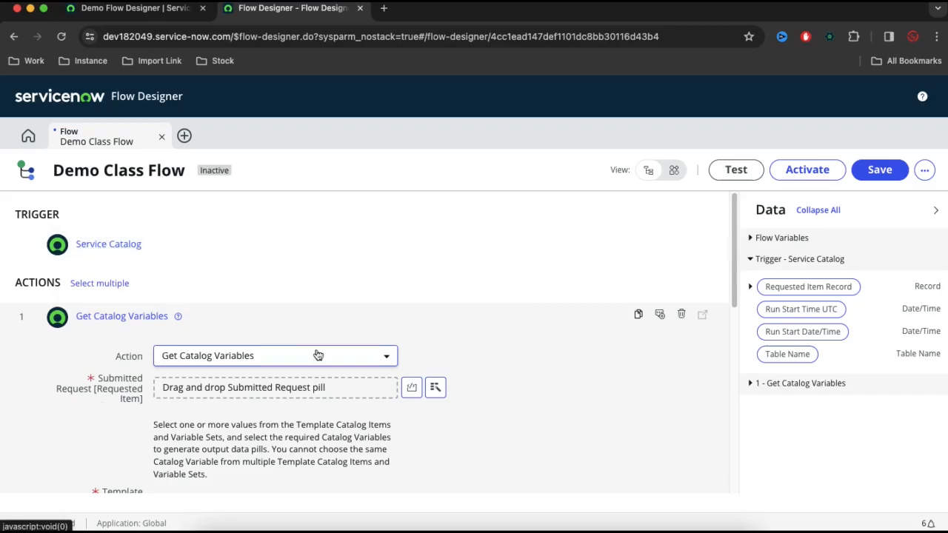
left_click(435, 388)
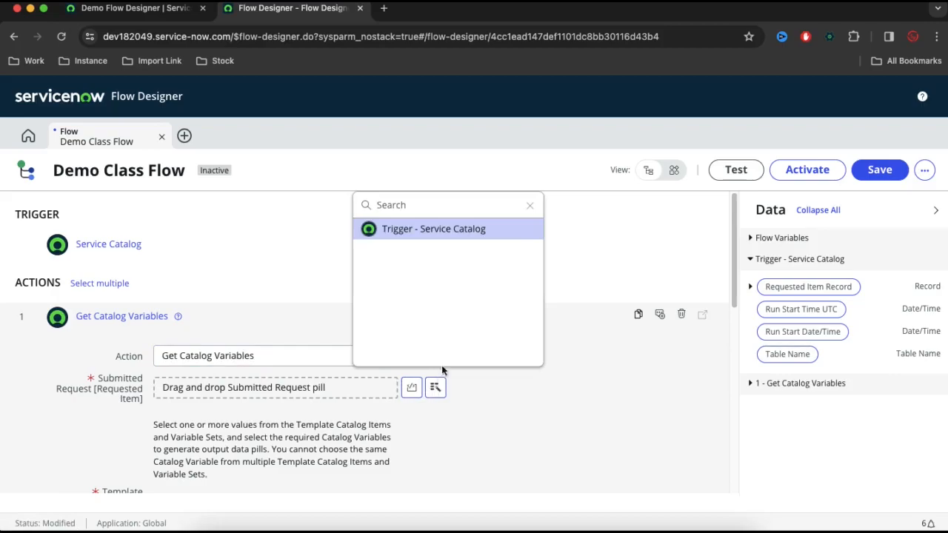
left_click(438, 237)
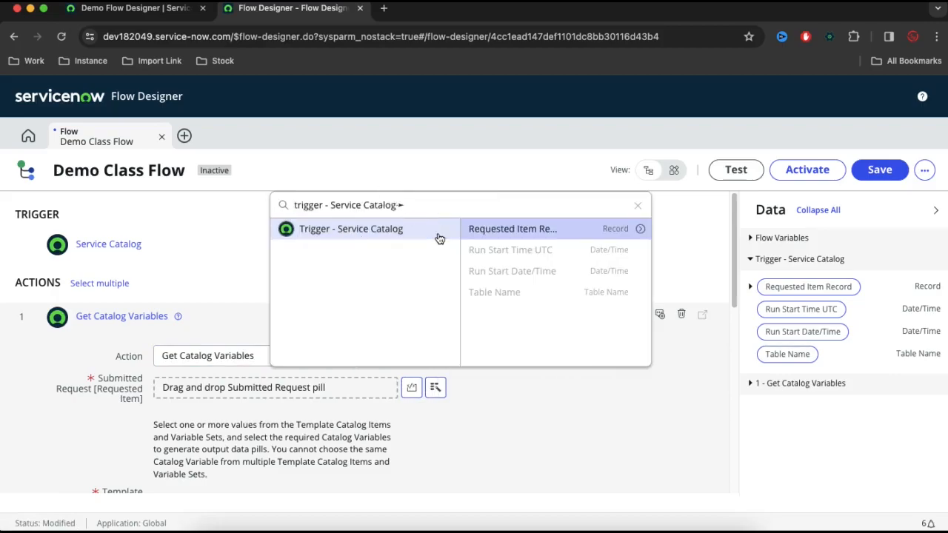
left_click(529, 233)
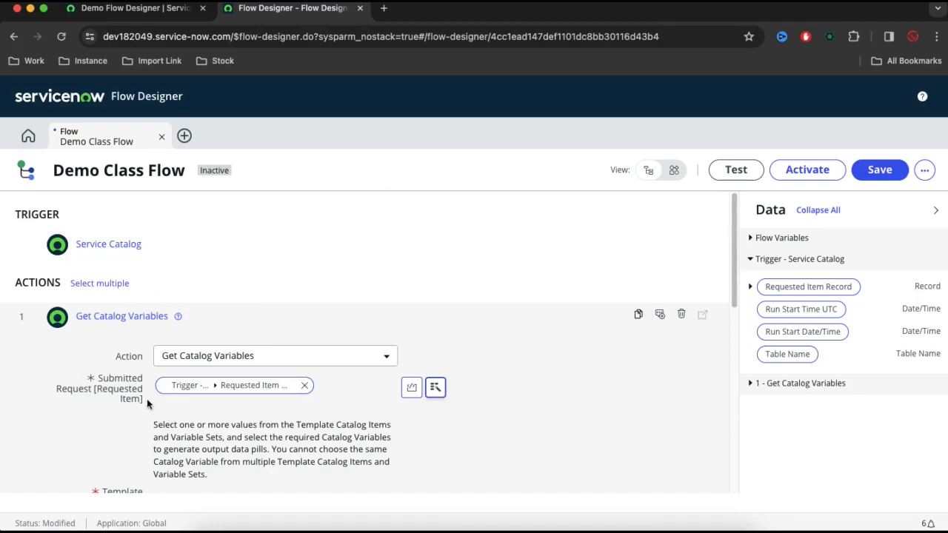
Step: Copy the catalog item's name and set the action's template catalog item to "Demo Flow Designer"
scroll(147, 401, "down", 2)
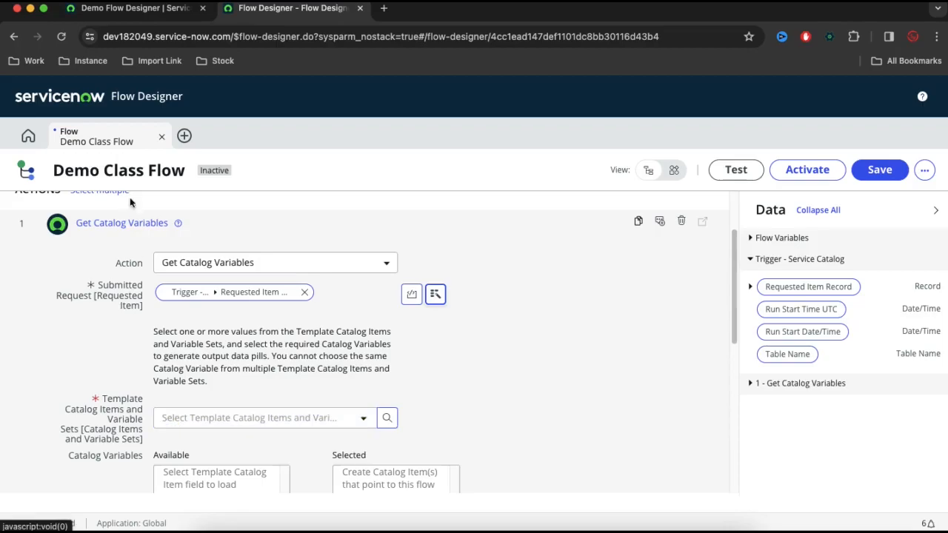
left_click(136, 9)
left_click_drag(327, 129, 240, 132)
key("super+c")
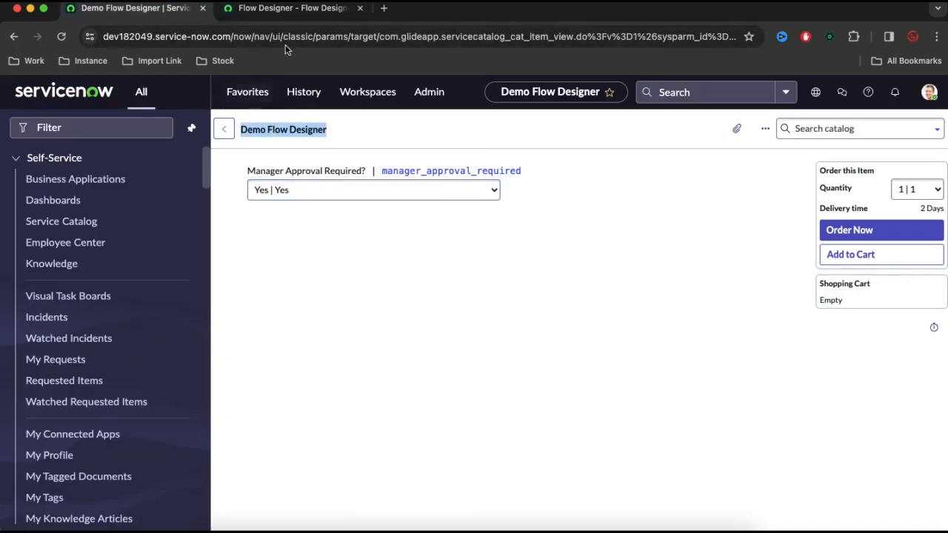
left_click(293, 9)
left_click(259, 418)
key("super+v")
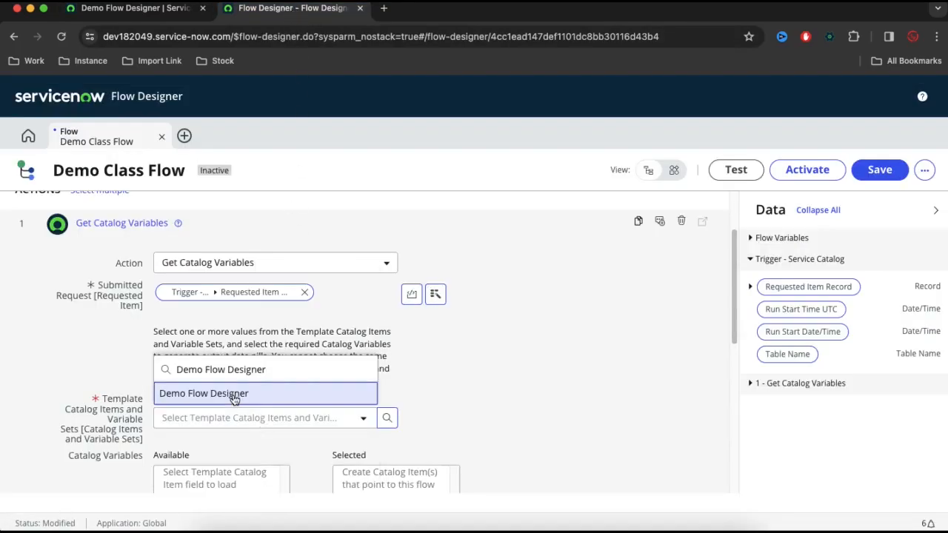
left_click(234, 398)
Step: Move the manager_approval_required variable to the selected catalog variables and finish the Get Catalog Variables action
scroll(596, 343, "down", 2)
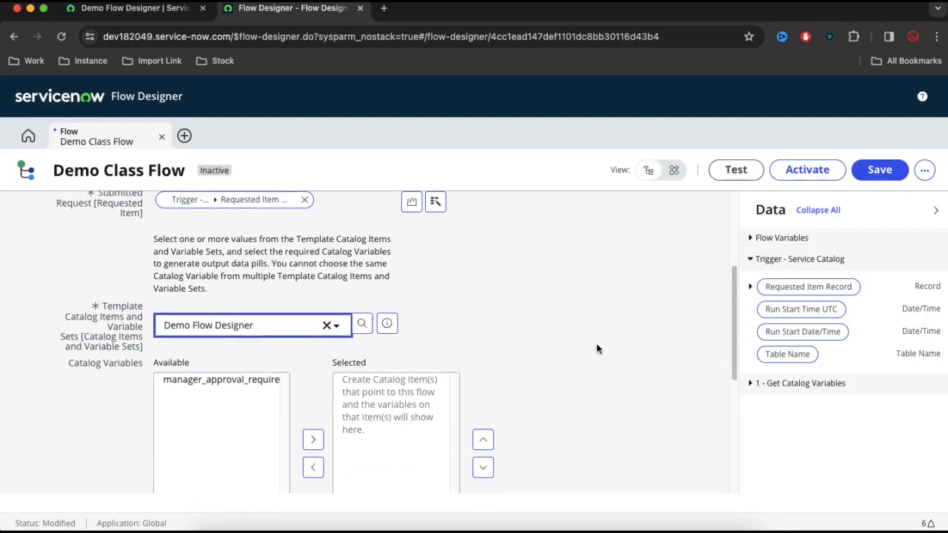
left_click(216, 383)
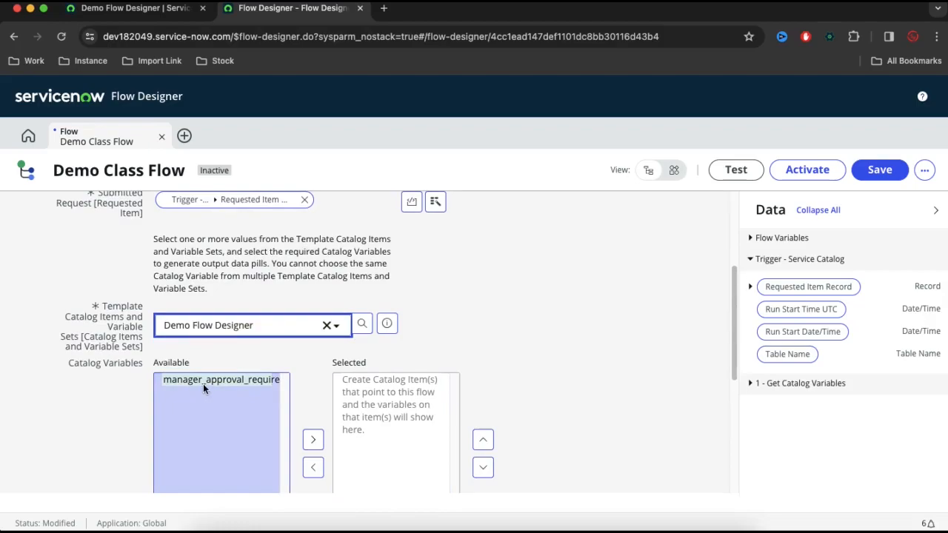
left_click(116, 384)
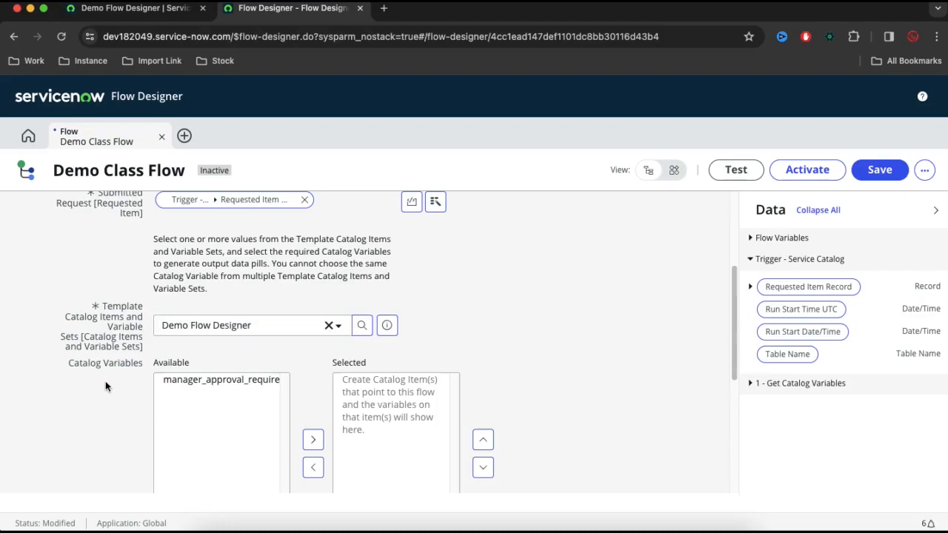
scroll(105, 382, "down", 2)
left_click(186, 297)
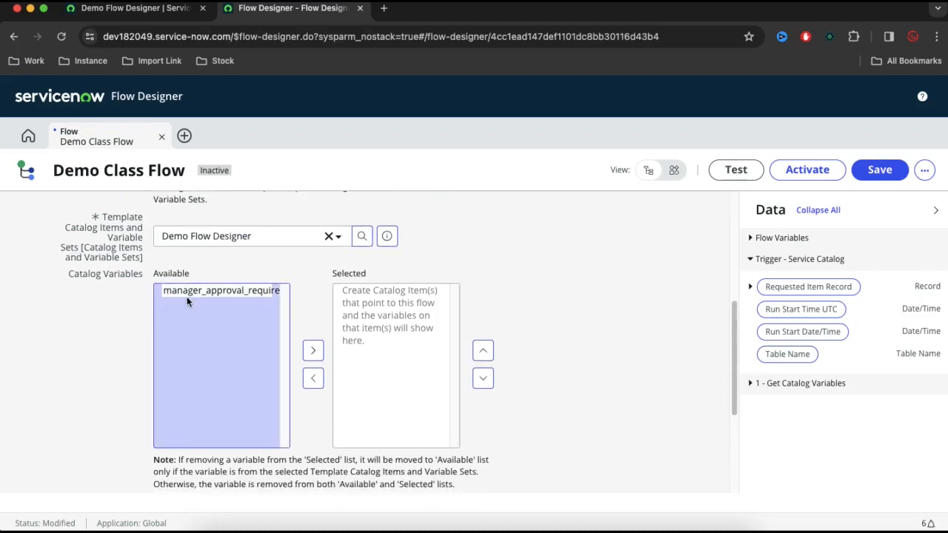
left_click(365, 315)
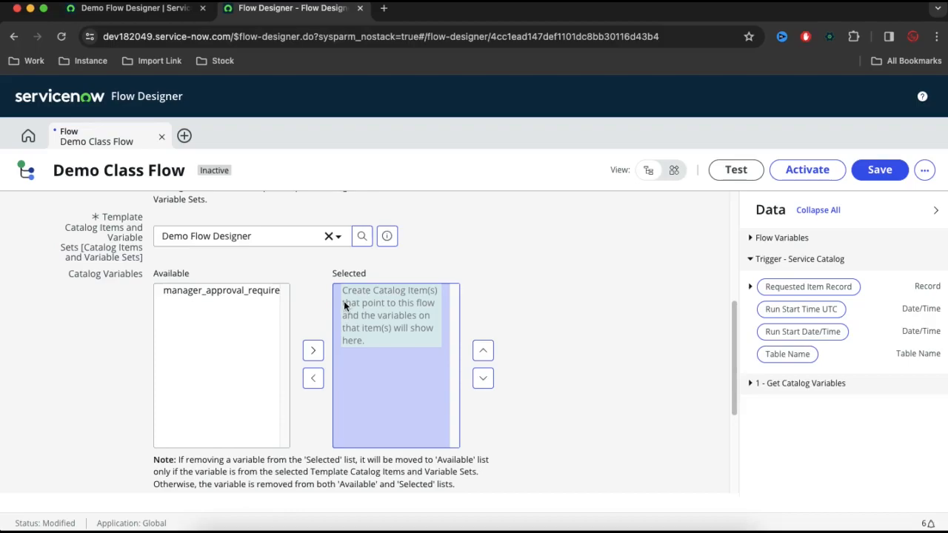
left_click(249, 293)
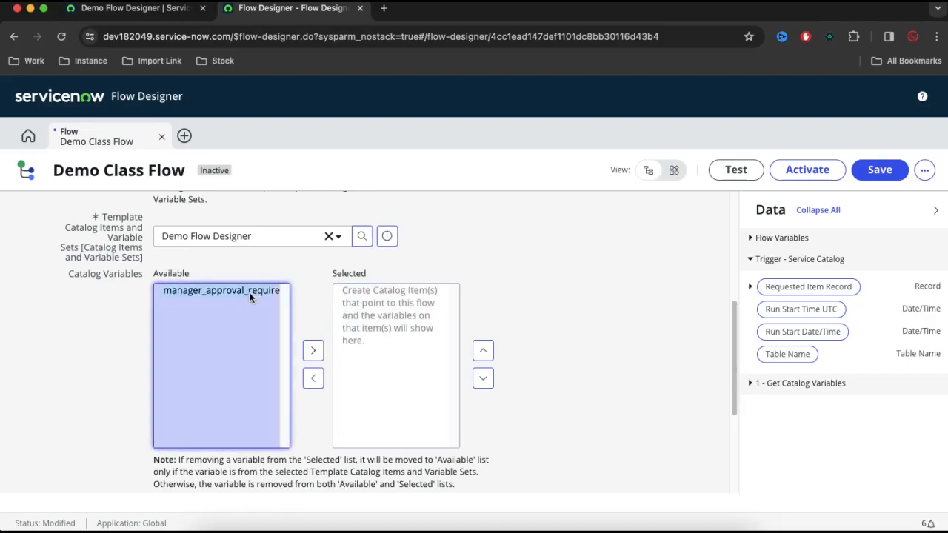
left_click(313, 350)
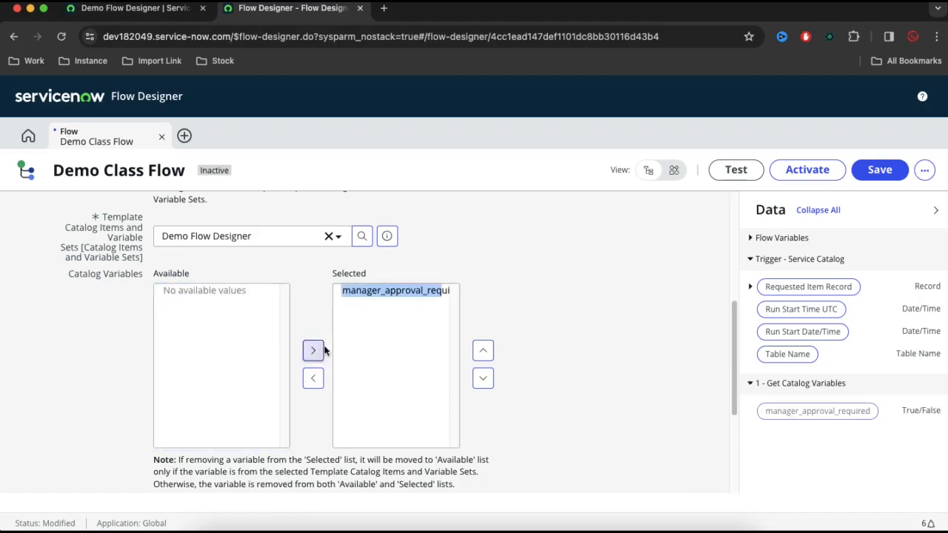
scroll(622, 289, "down", 1)
left_click(671, 450)
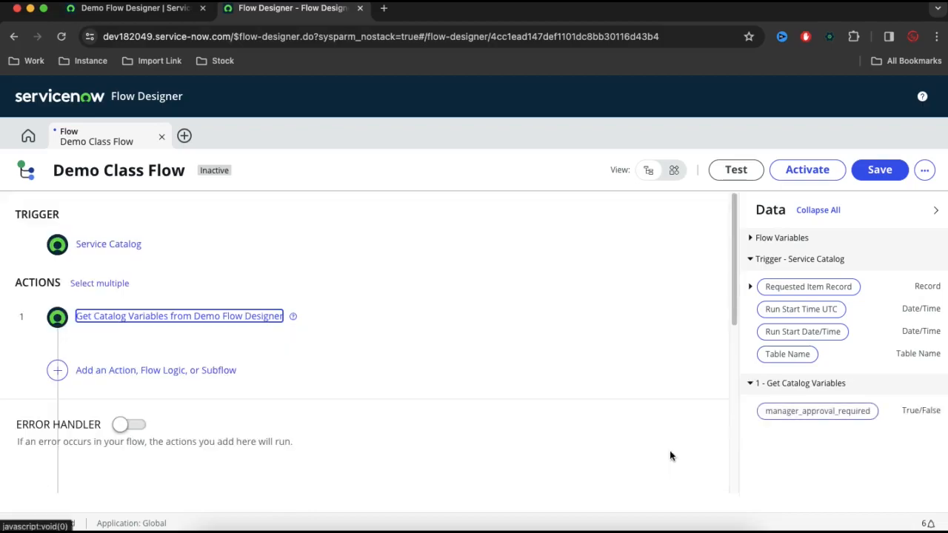
Step: Review the Manager Approval Required question on the Demo Flow Designer catalog item and return to the flow
left_click(133, 8)
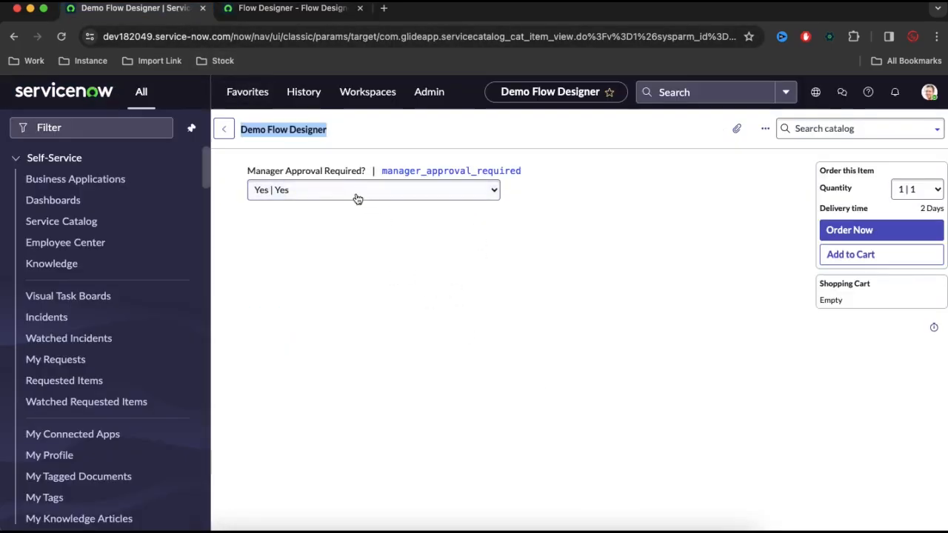
left_click(304, 9)
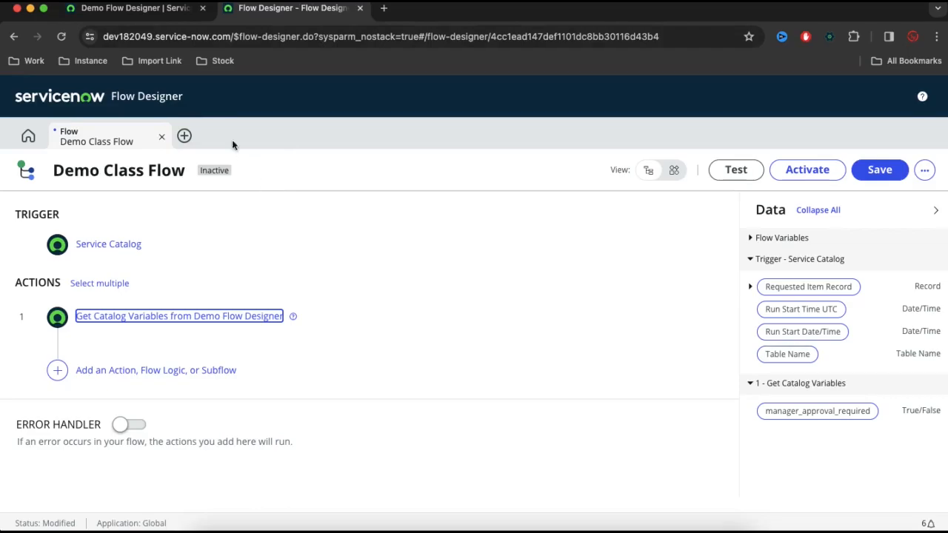
left_click(172, 9)
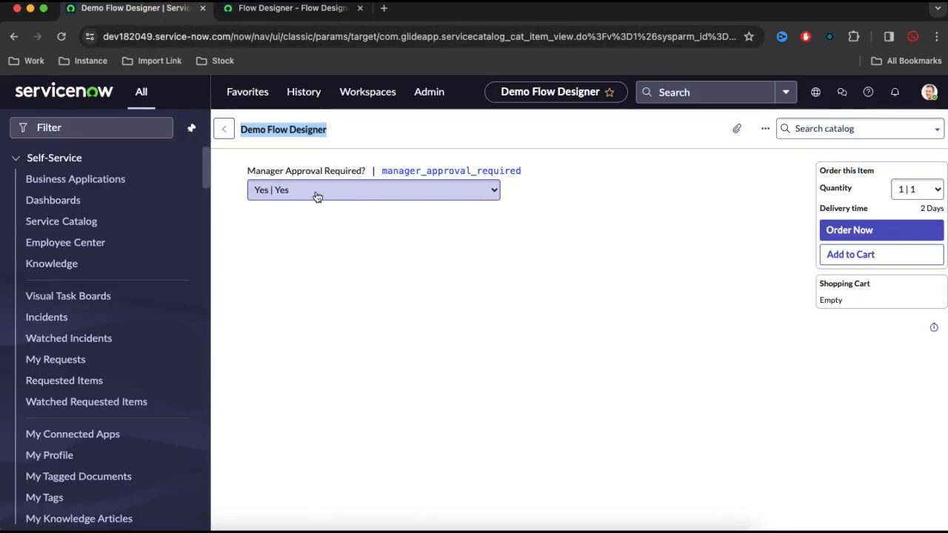
left_click(292, 8)
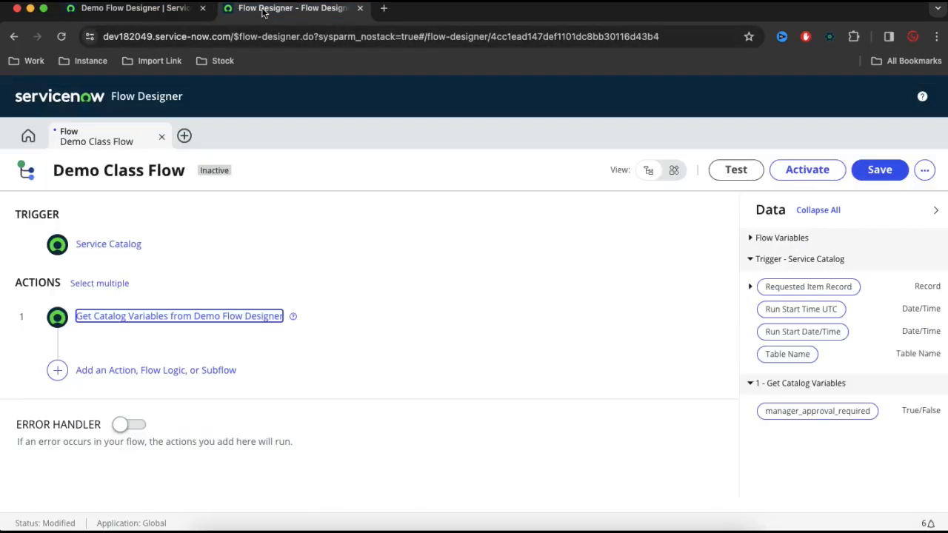
Step: Add an If flow logic block after the Get Catalog Variables action
left_click(134, 373)
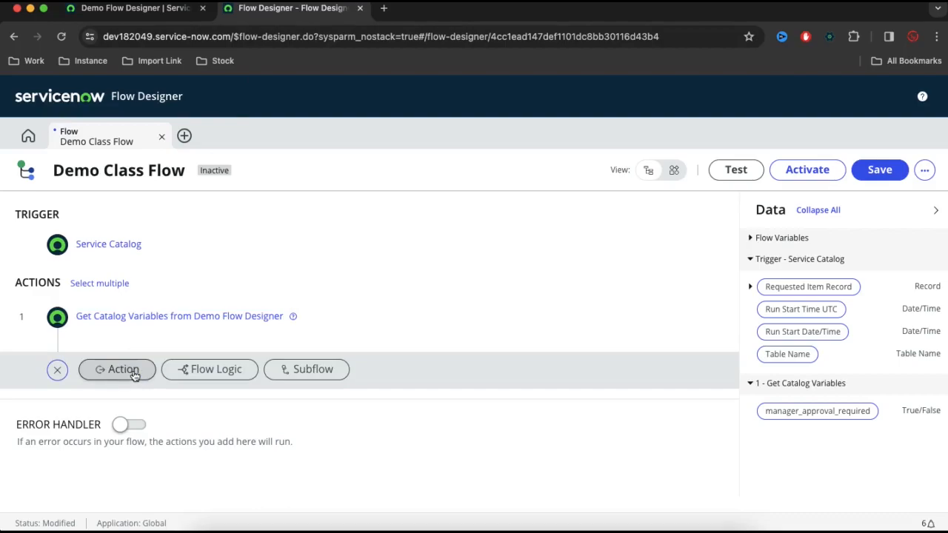
left_click(230, 381)
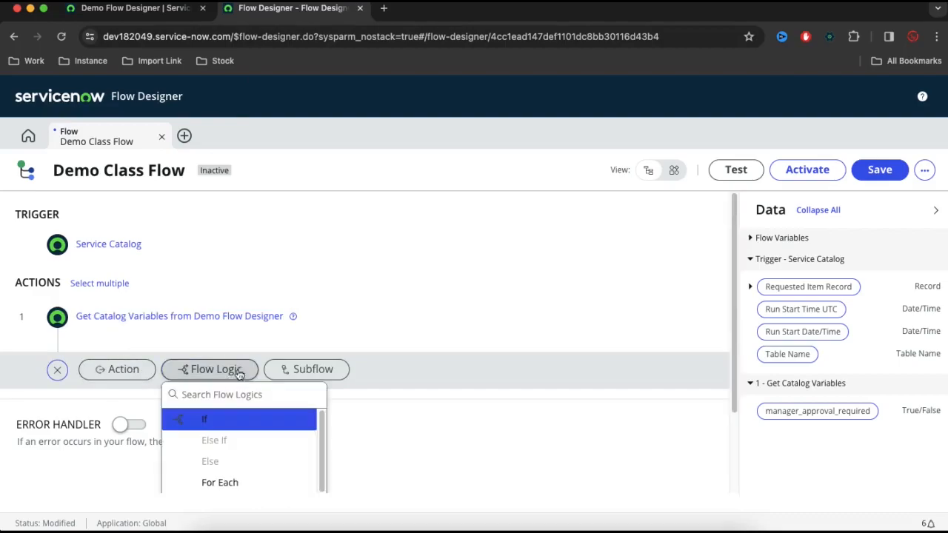
scroll(472, 328, "down", 3)
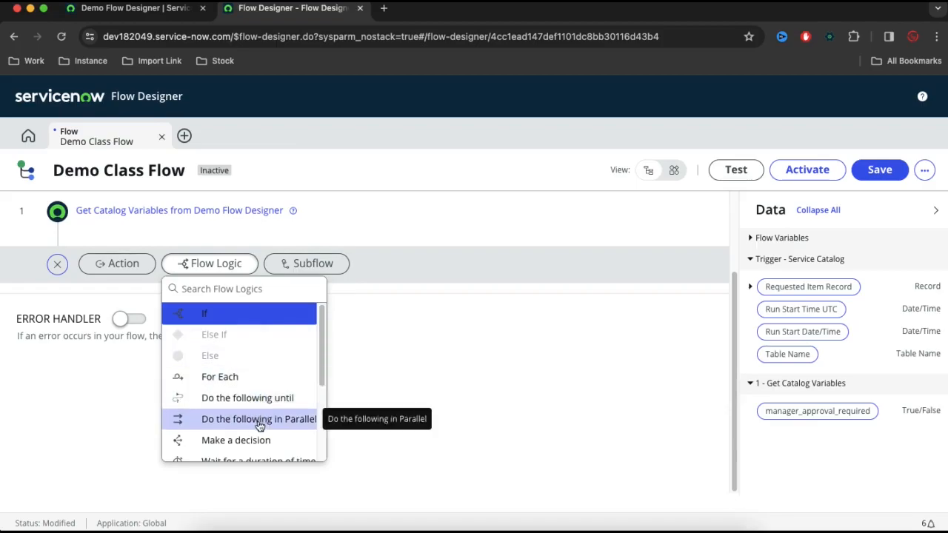
scroll(259, 427, "down", 1)
scroll(259, 427, "down", 1)
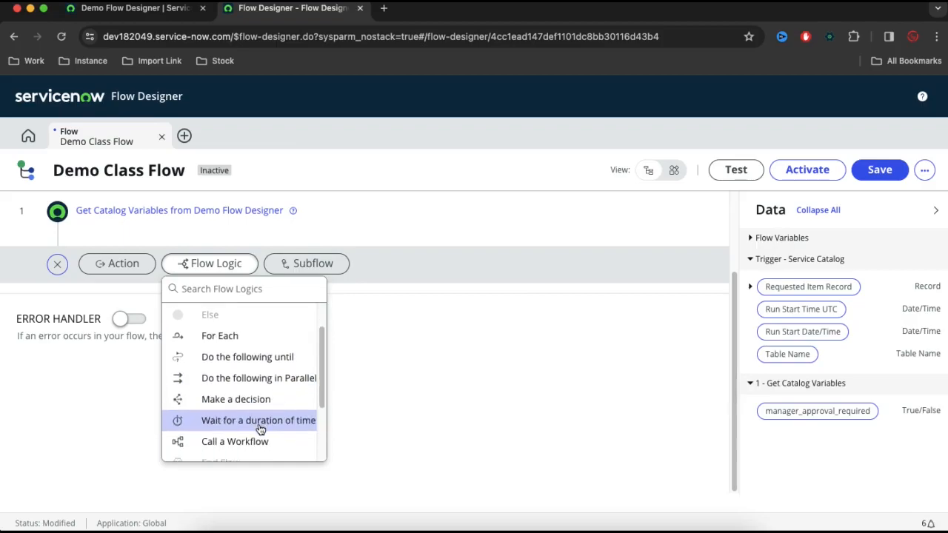
scroll(261, 427, "down", 2)
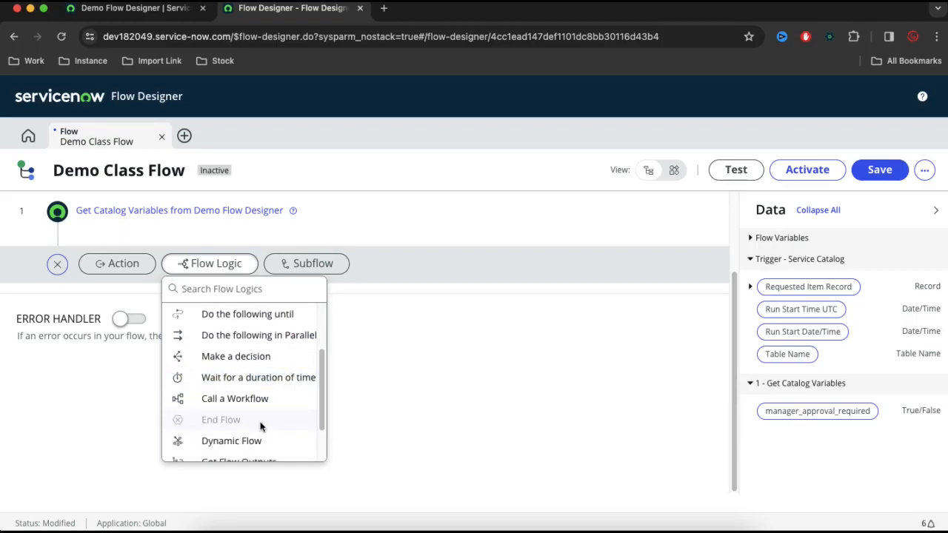
scroll(262, 427, "down", 2)
scroll(261, 428, "down", 1)
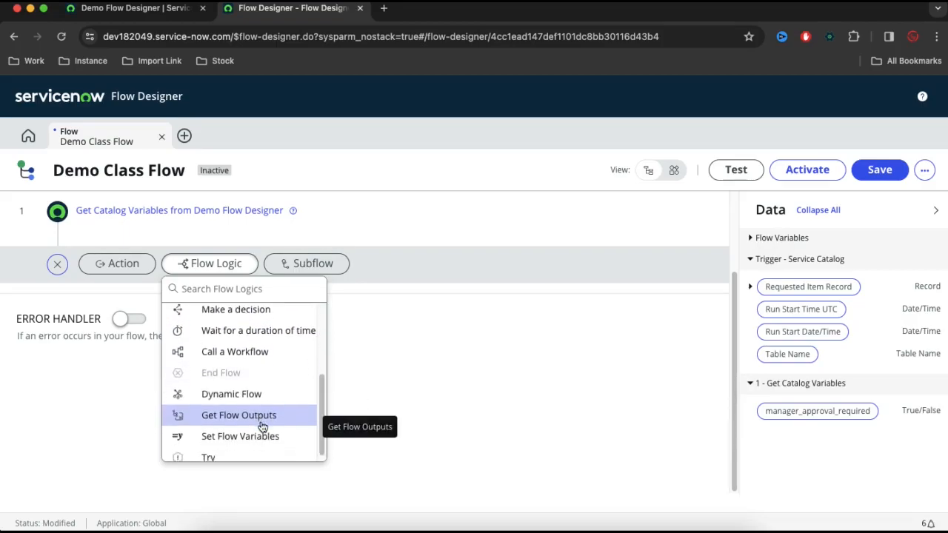
scroll(262, 425, "up", 3)
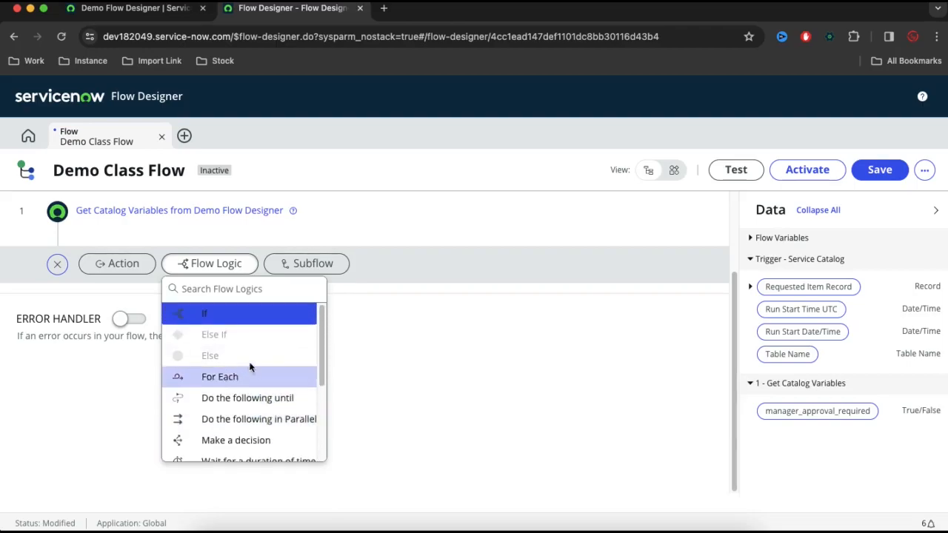
left_click(236, 320)
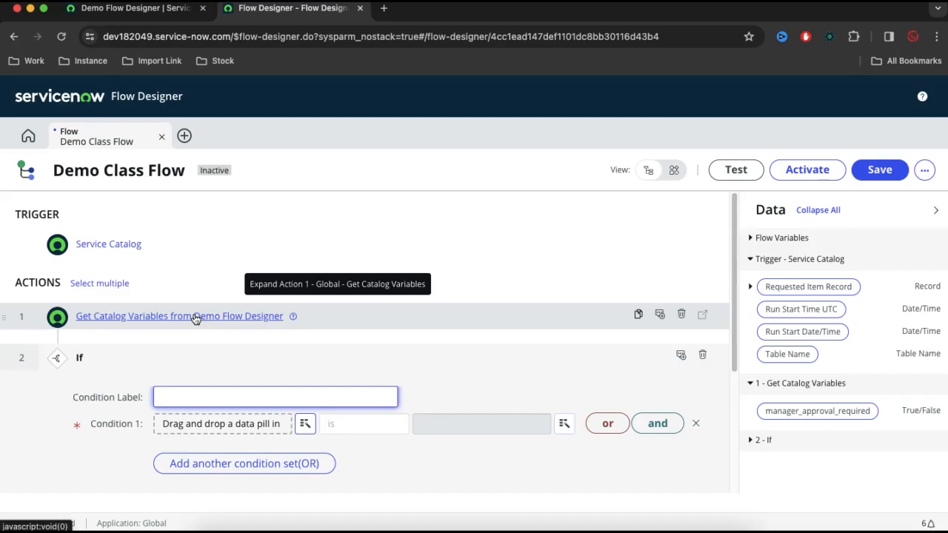
Step: Set the If condition to manager_approval_required from Get Catalog Variables is Yes and finish the block
left_click(303, 424)
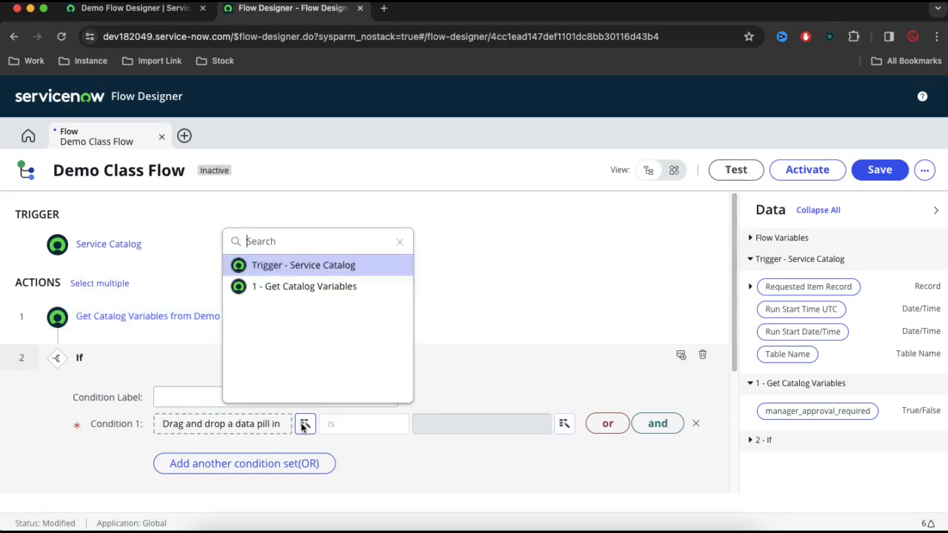
left_click(311, 288)
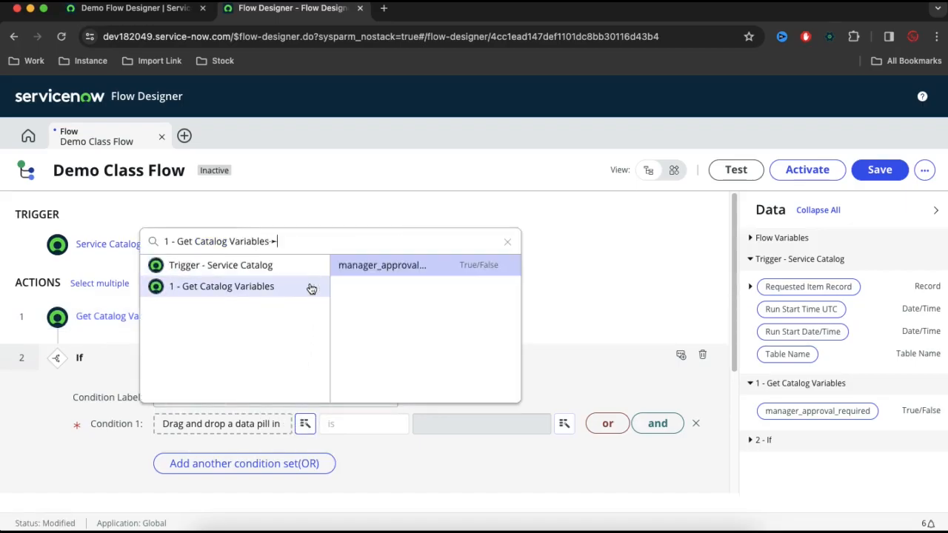
left_click(390, 268)
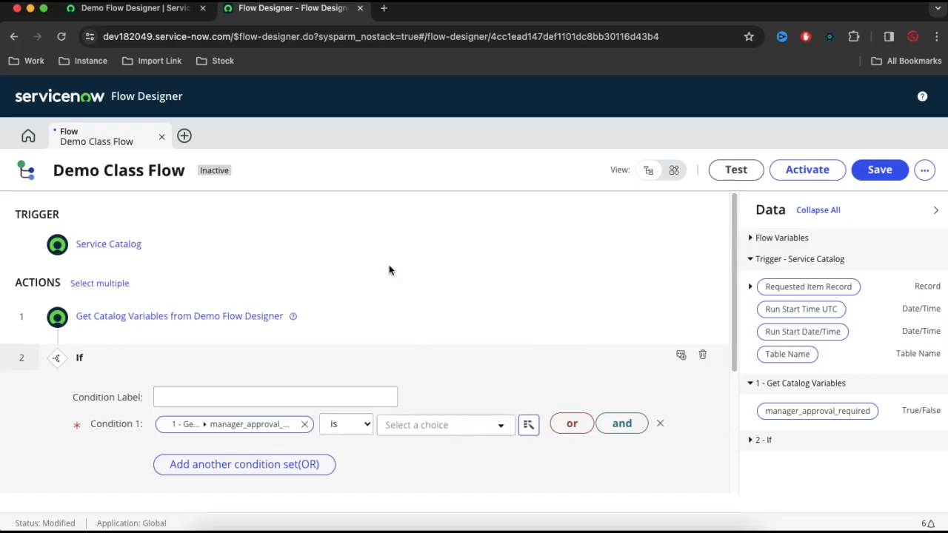
left_click(494, 428)
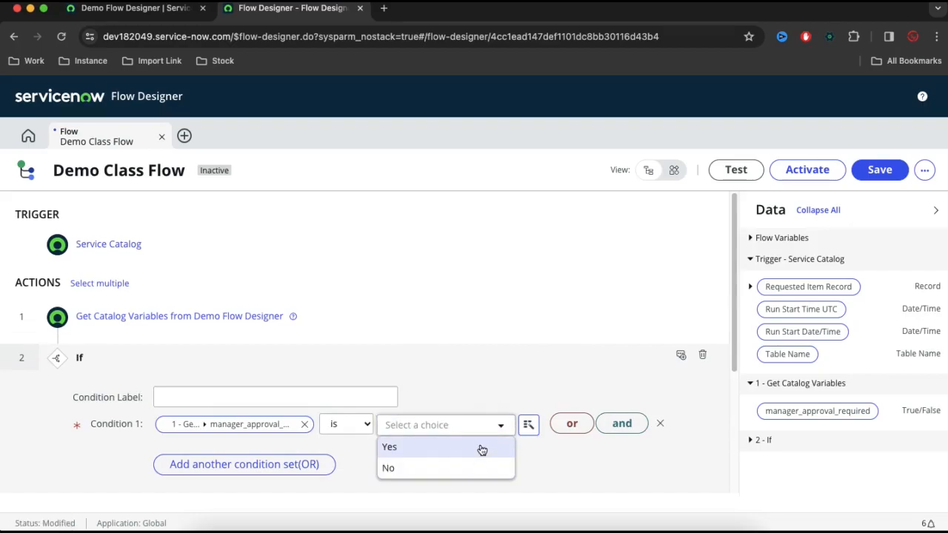
left_click(480, 450)
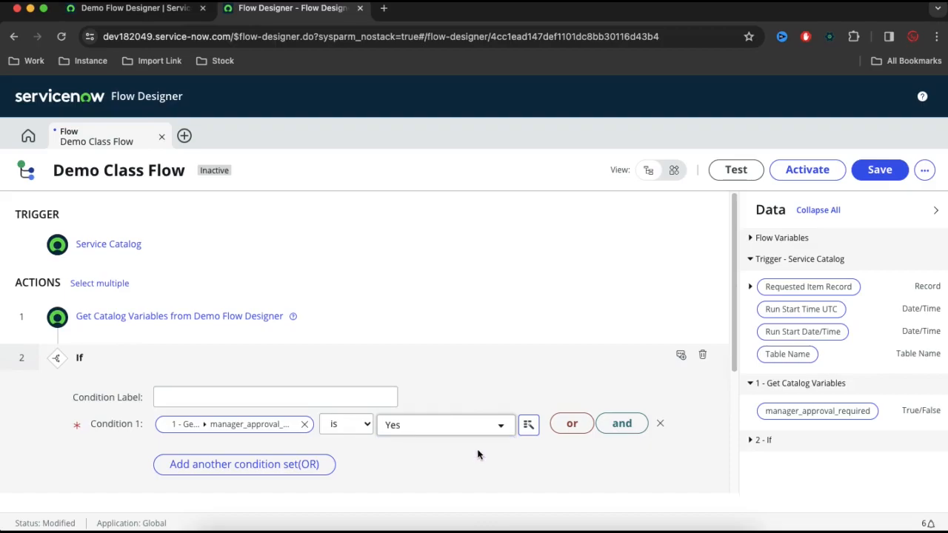
scroll(467, 454, "down", 1)
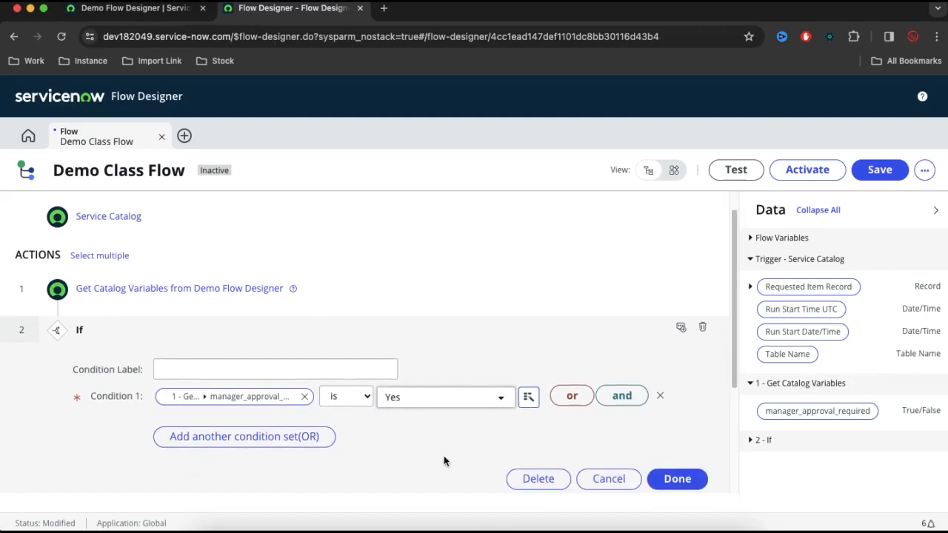
left_click(671, 481)
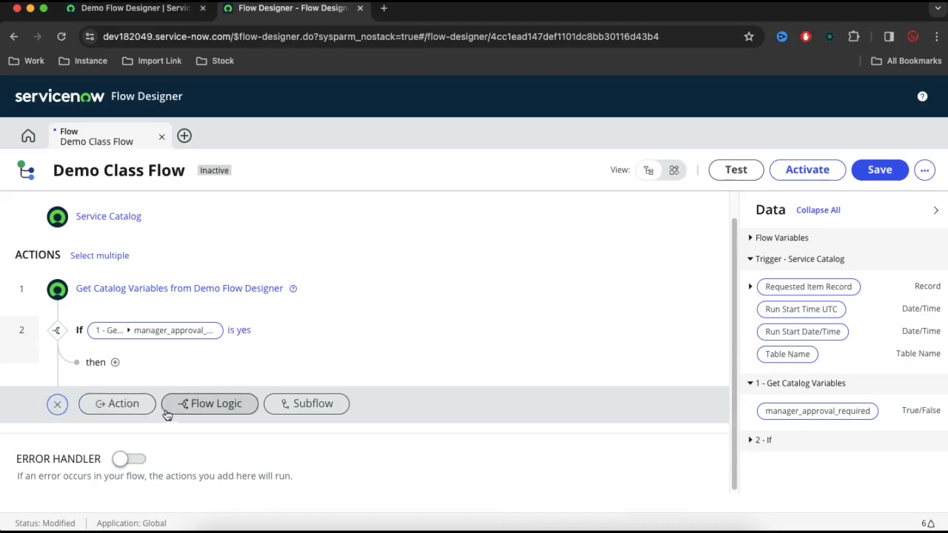
Step: Add an Else flow logic branch after the If block
left_click(186, 407)
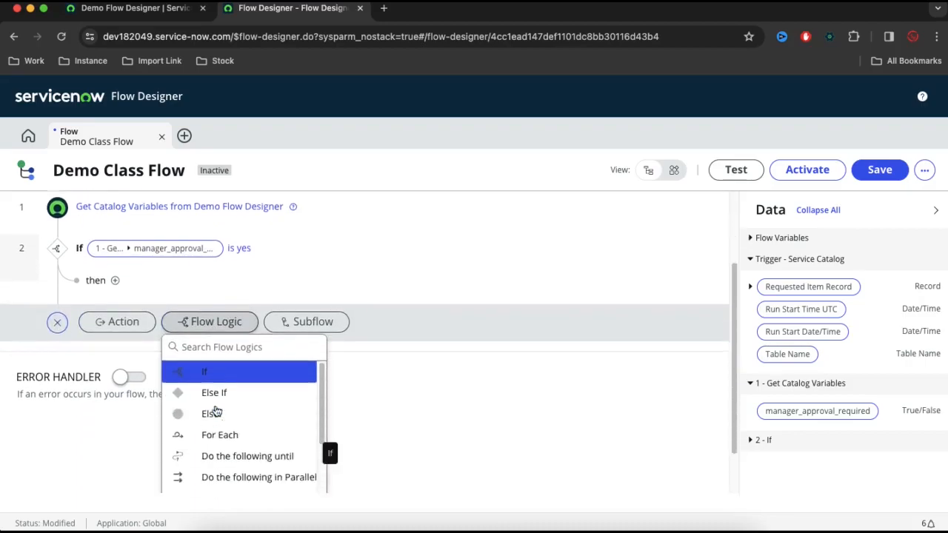
left_click(214, 393)
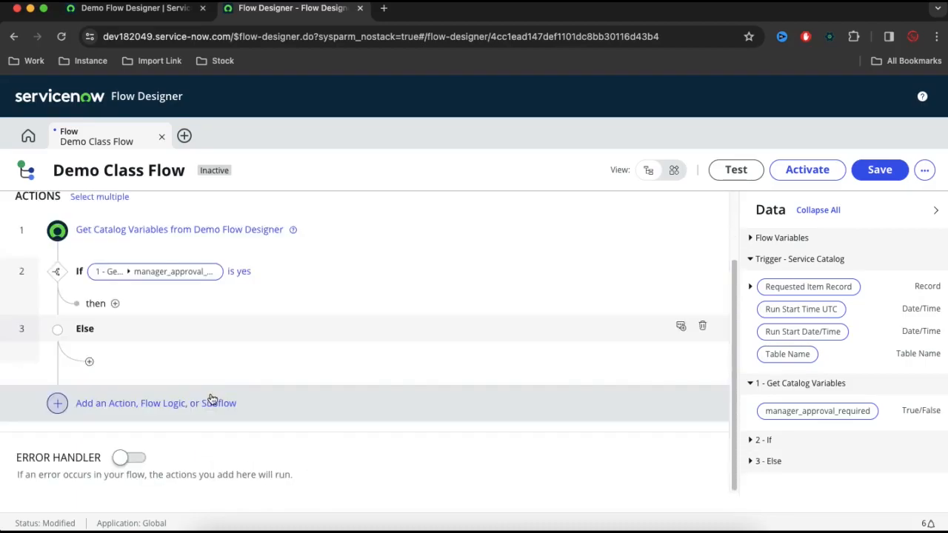
scroll(200, 400, "up", 1)
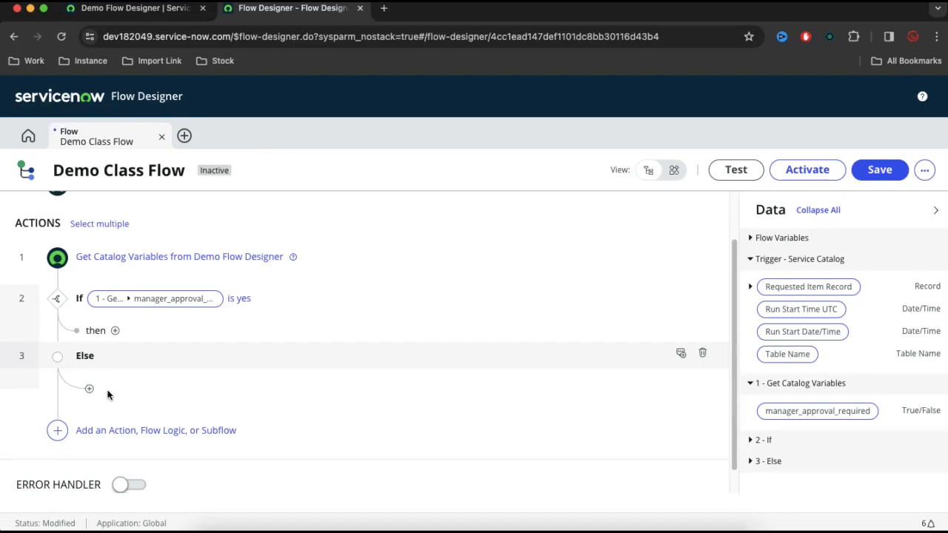
Step: Add the ServiceNow Core action Ask For Approval inside the If block's then branch
left_click(115, 332)
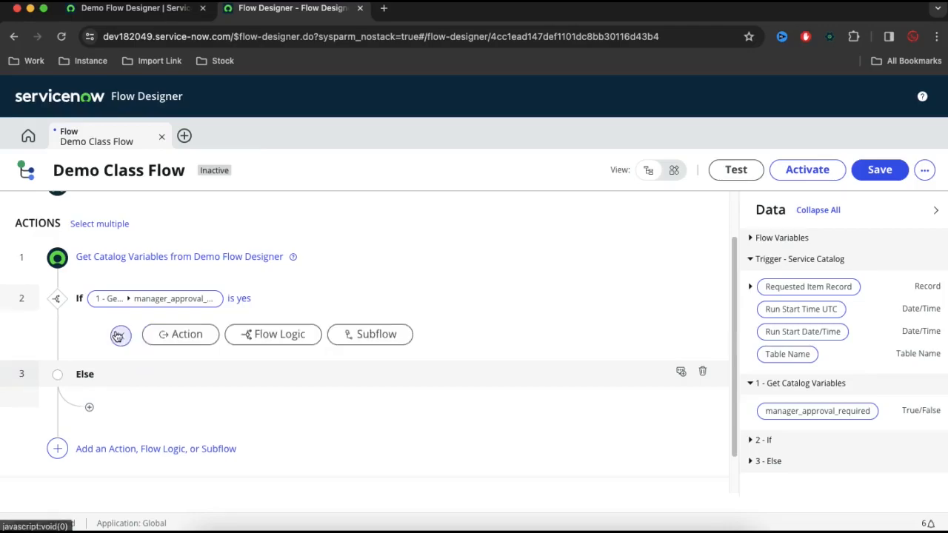
left_click(178, 338)
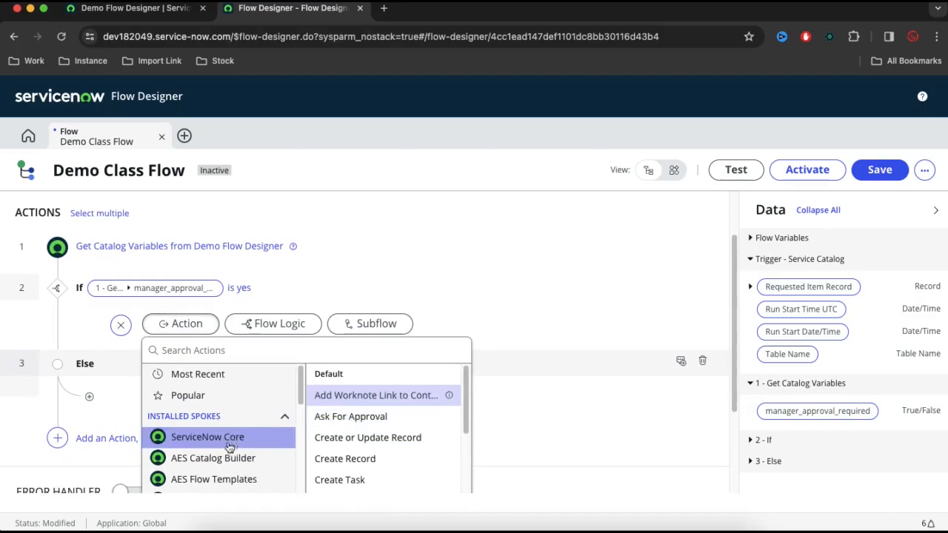
left_click(196, 444)
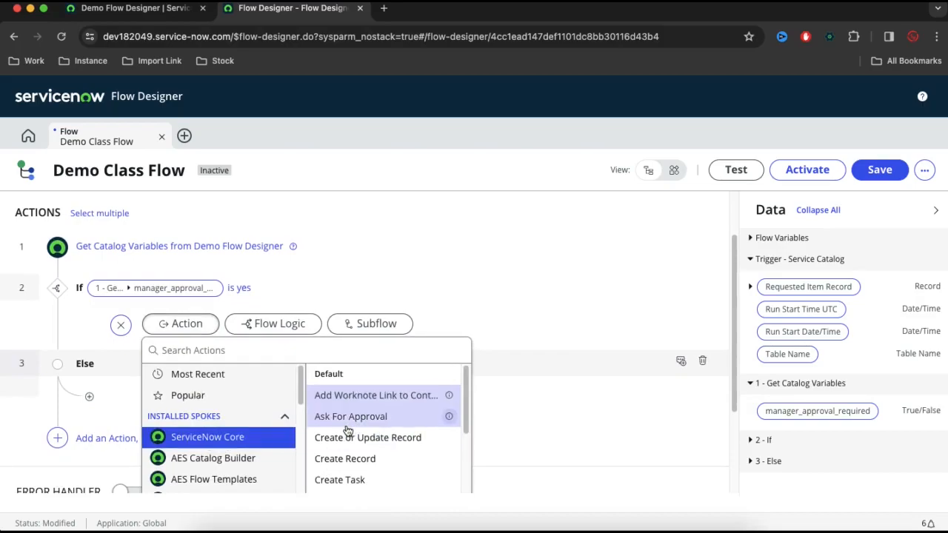
left_click(345, 425)
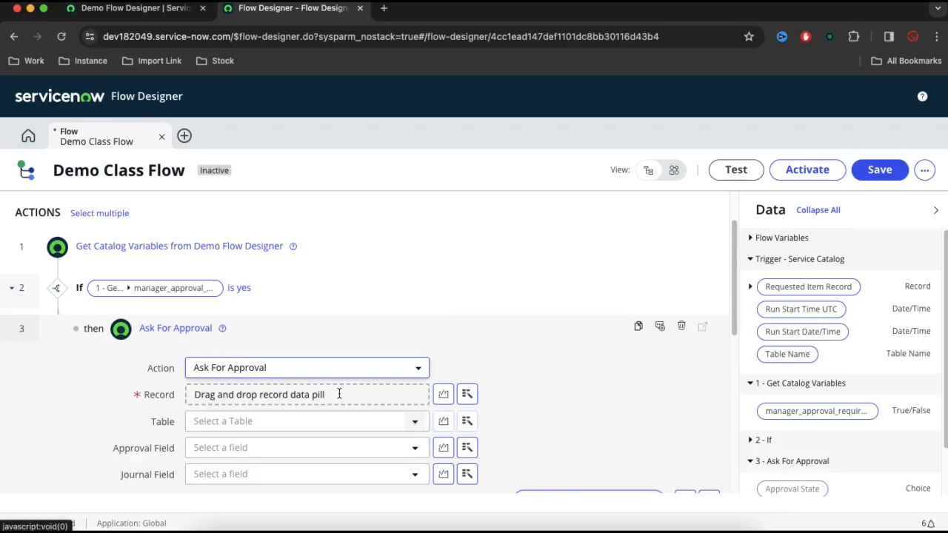
Step: Set the Ask For Approval action's record to the Service Catalog trigger's Requested Item Record
scroll(451, 289, "up", 2)
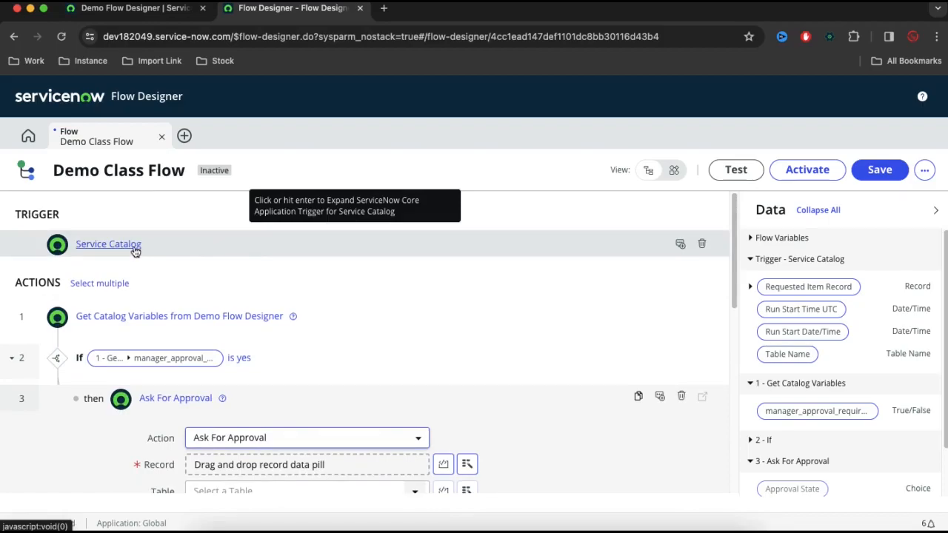
scroll(360, 332, "down", 1)
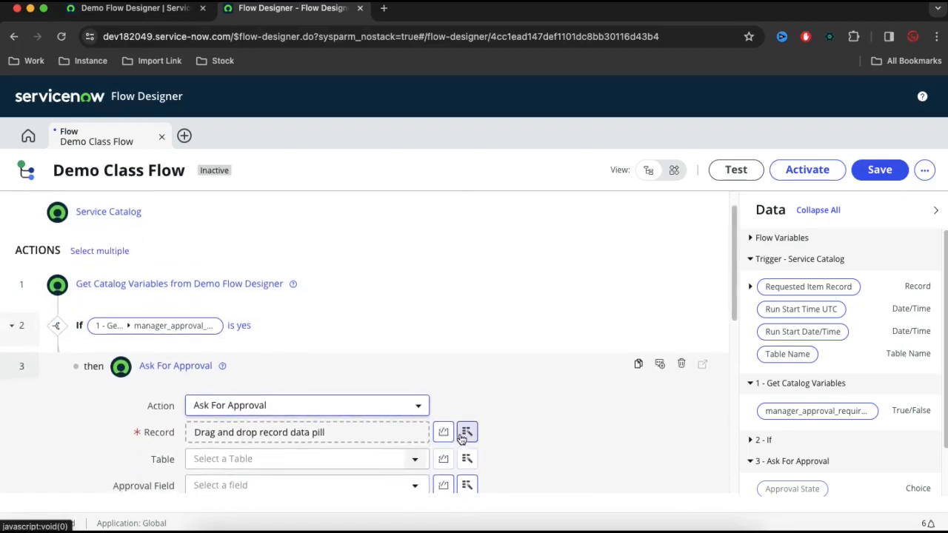
left_click(465, 435)
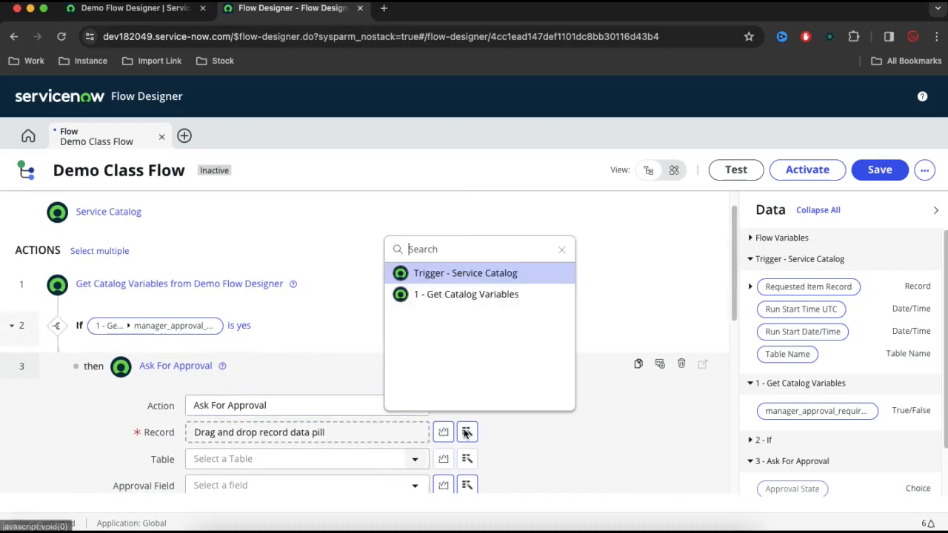
left_click(472, 280)
left_click(548, 274)
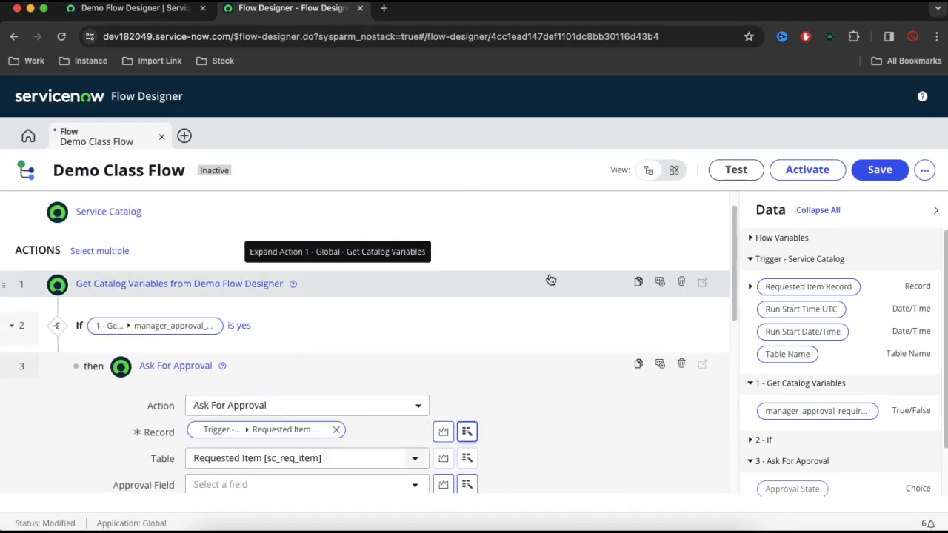
Step: Set the approval rule for Approve to "Anyone approves"
scroll(363, 333, "down", 3)
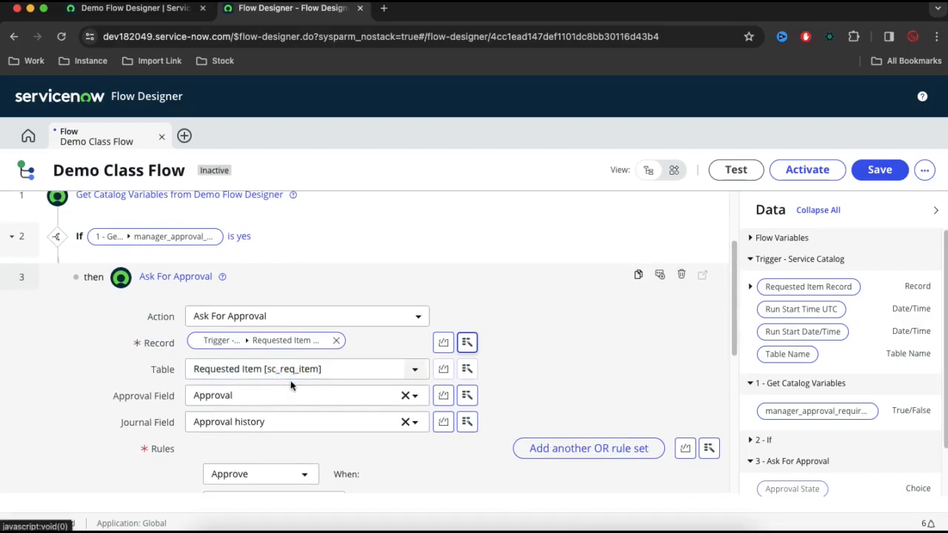
scroll(290, 380, "down", 3)
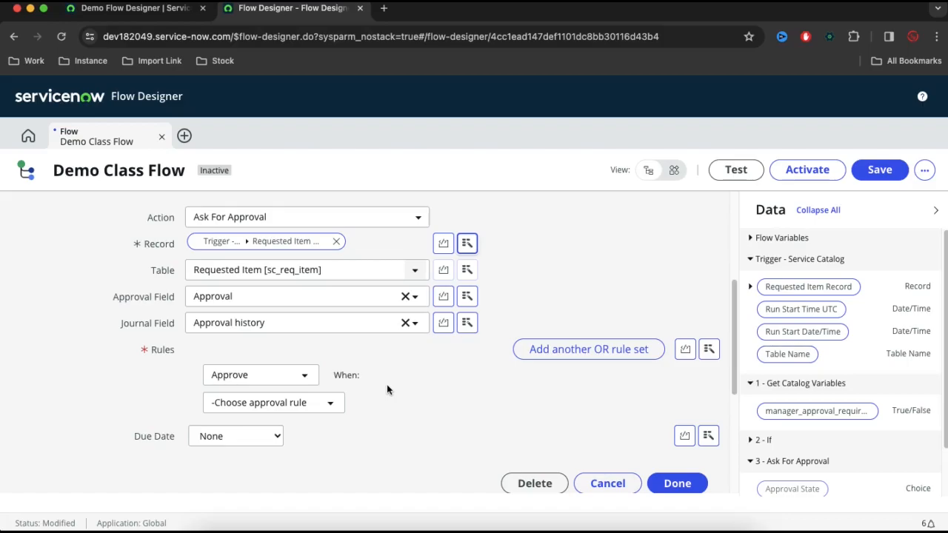
left_click(330, 402)
scroll(305, 350, "down", 1)
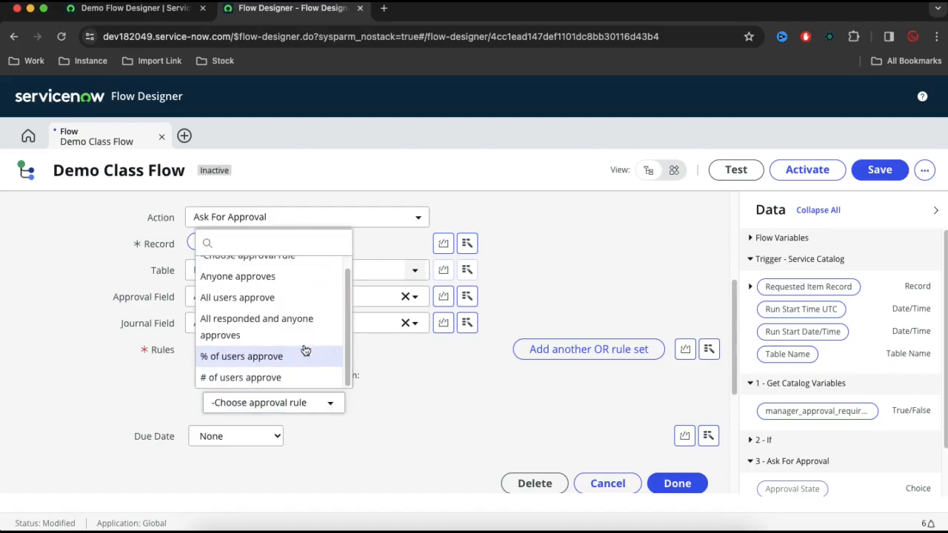
scroll(275, 317, "up", 1)
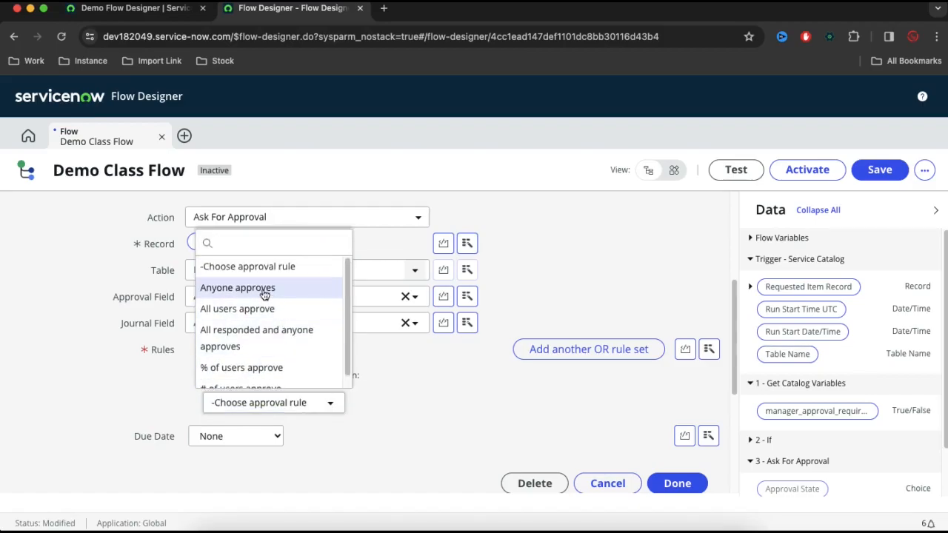
left_click(264, 295)
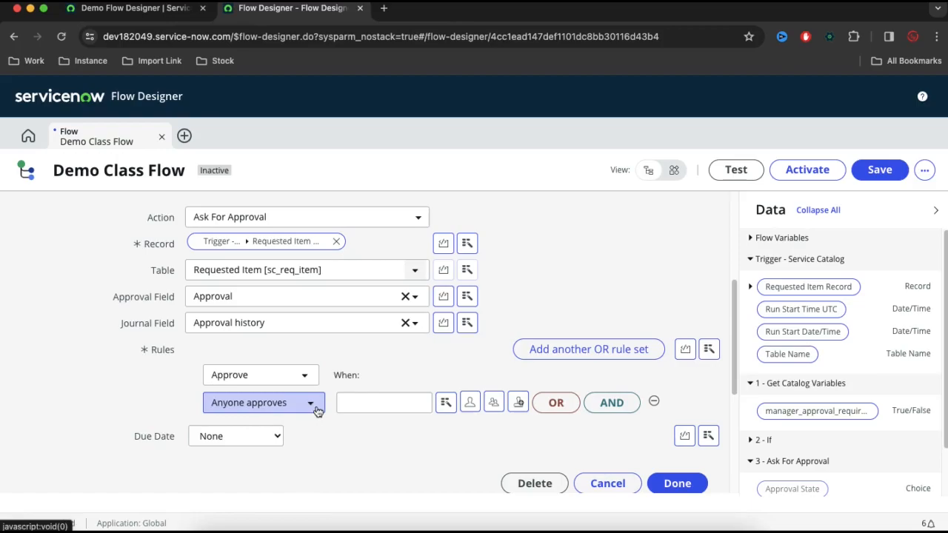
Step: Choose the first listed user as the approver in the Approve rule and complete the Ask For Approval action
left_click(370, 402)
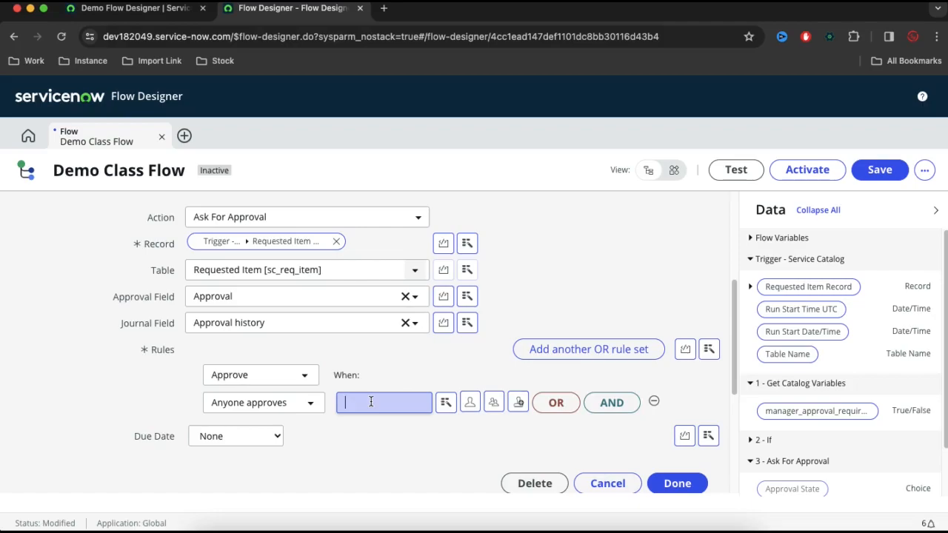
left_click(442, 410)
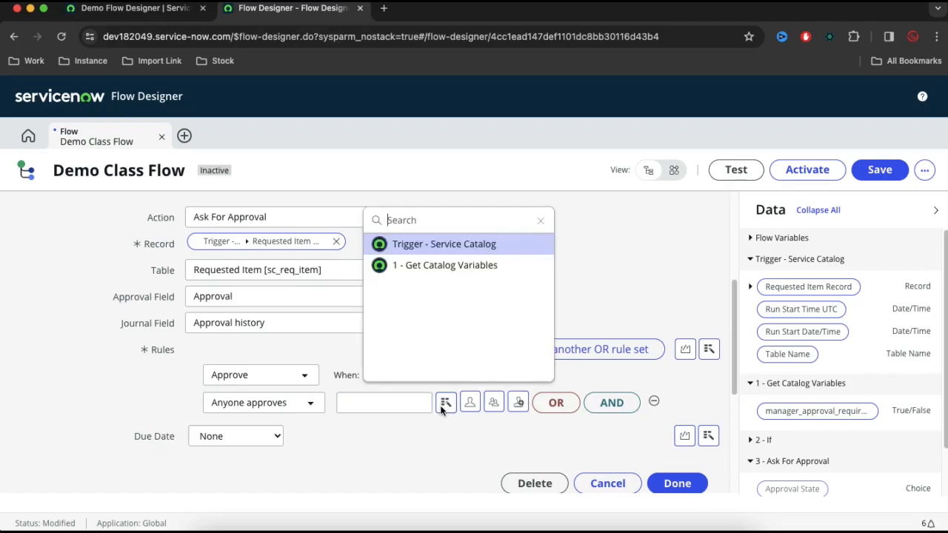
key("Escape")
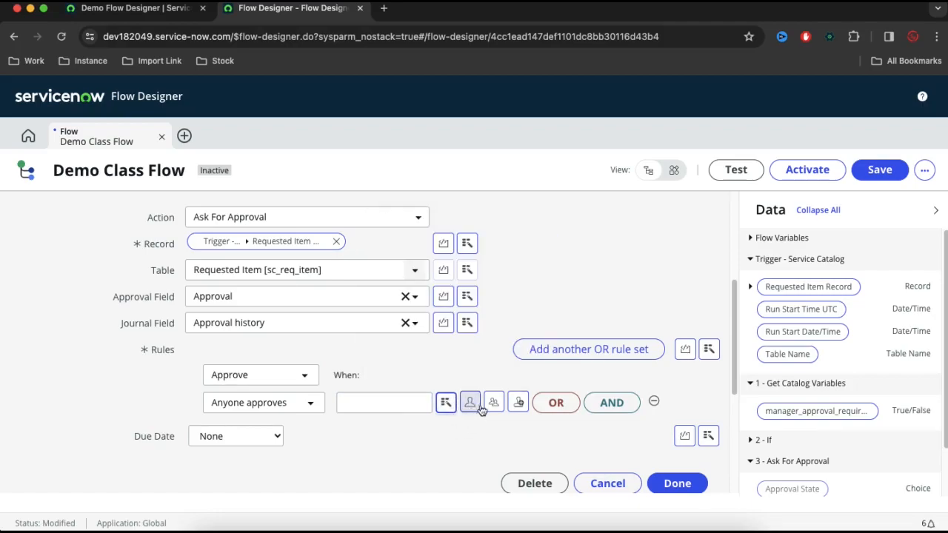
left_click(473, 403)
left_click(470, 437)
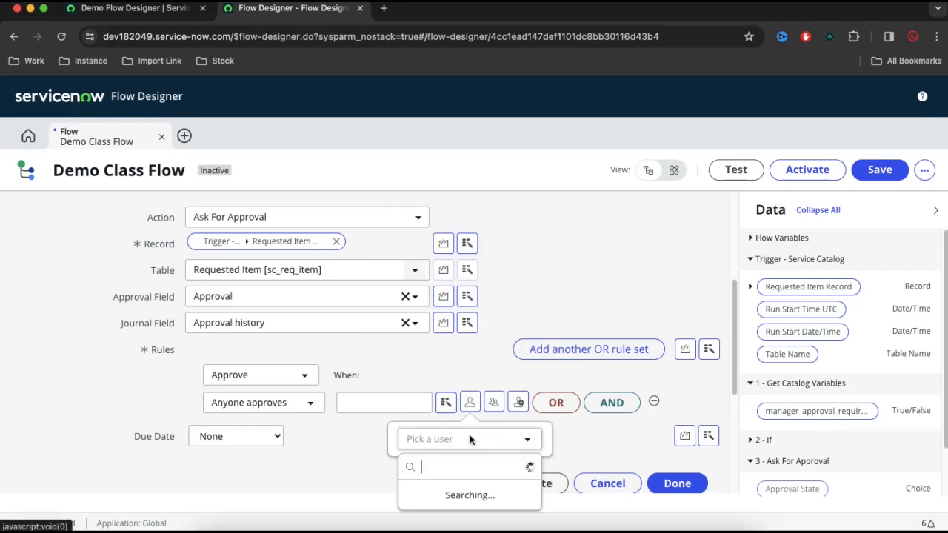
scroll(433, 370, "down", 1)
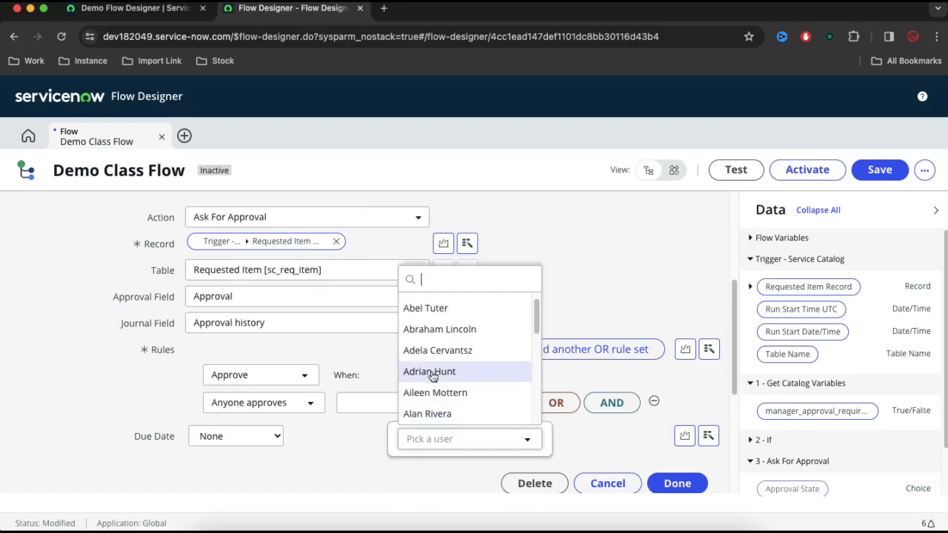
left_click(435, 311)
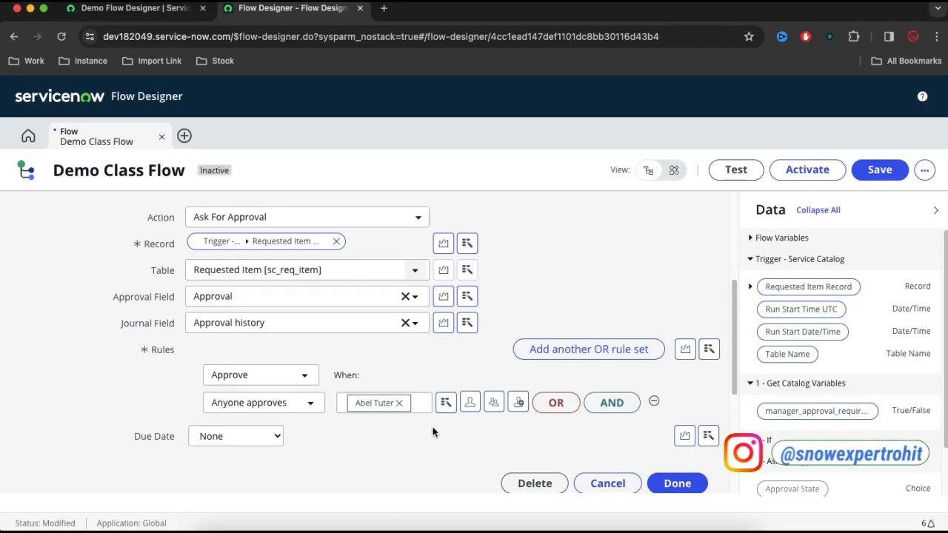
left_click(670, 487)
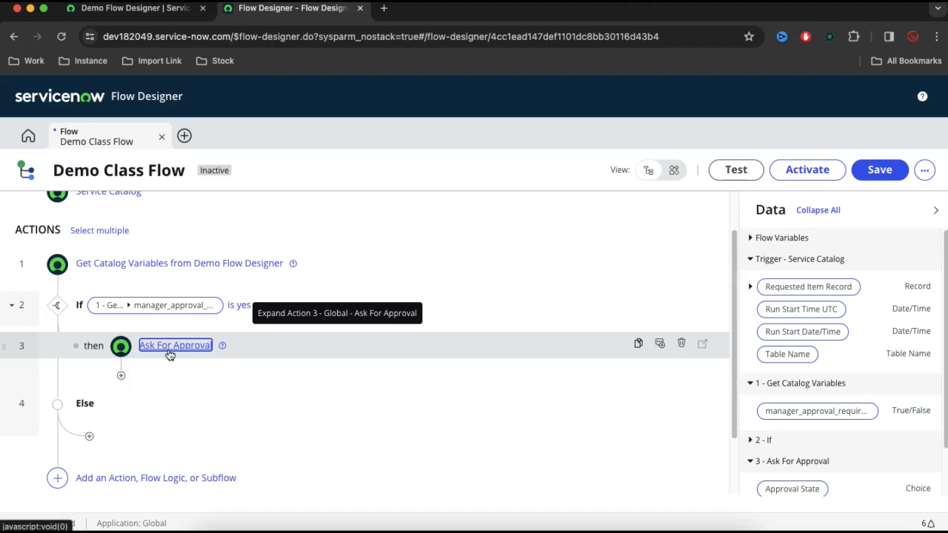
Step: Add a nested If flow logic after Ask For Approval with the condition label "If Manager approve"
left_click(120, 378)
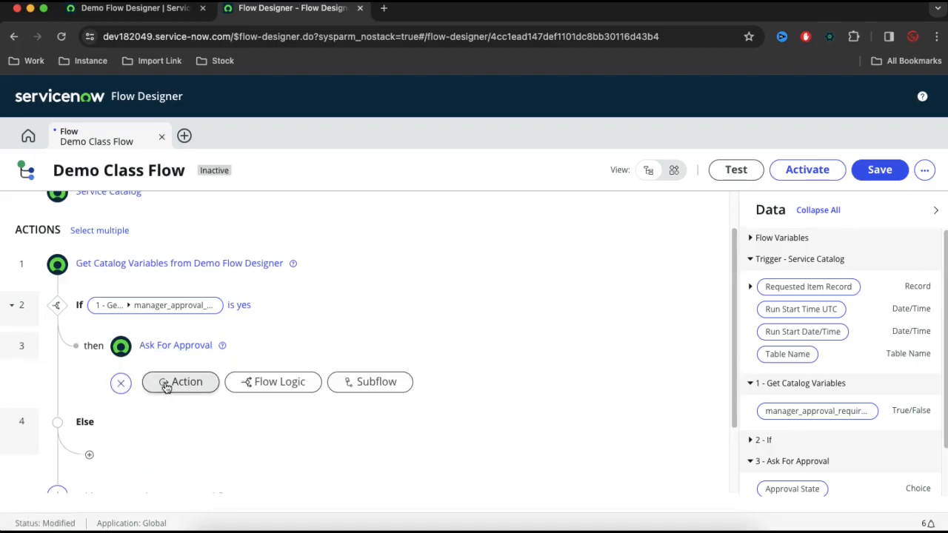
left_click(252, 382)
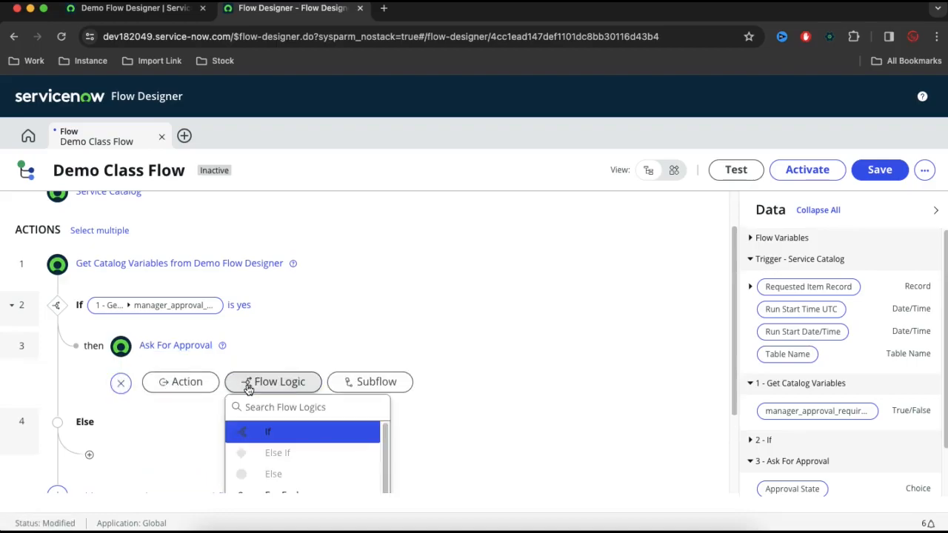
left_click(260, 433)
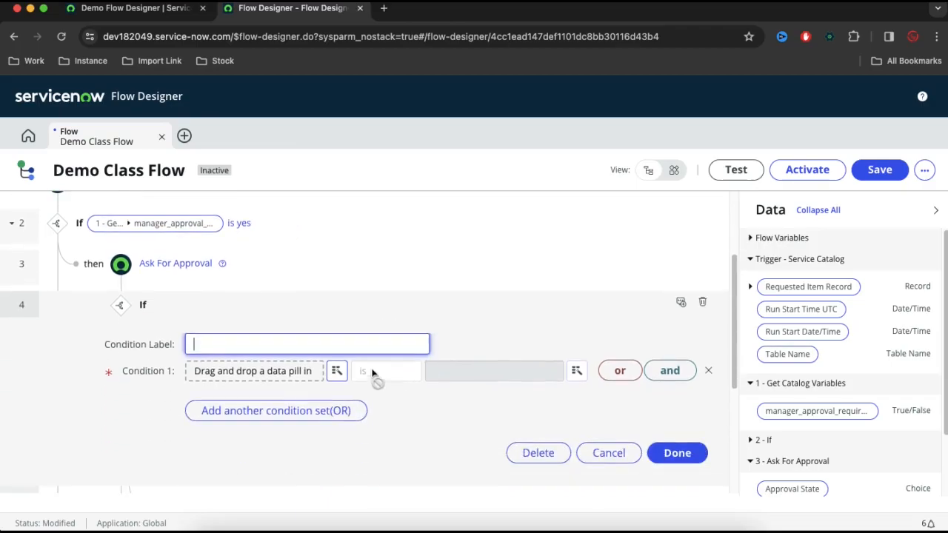
type("If")
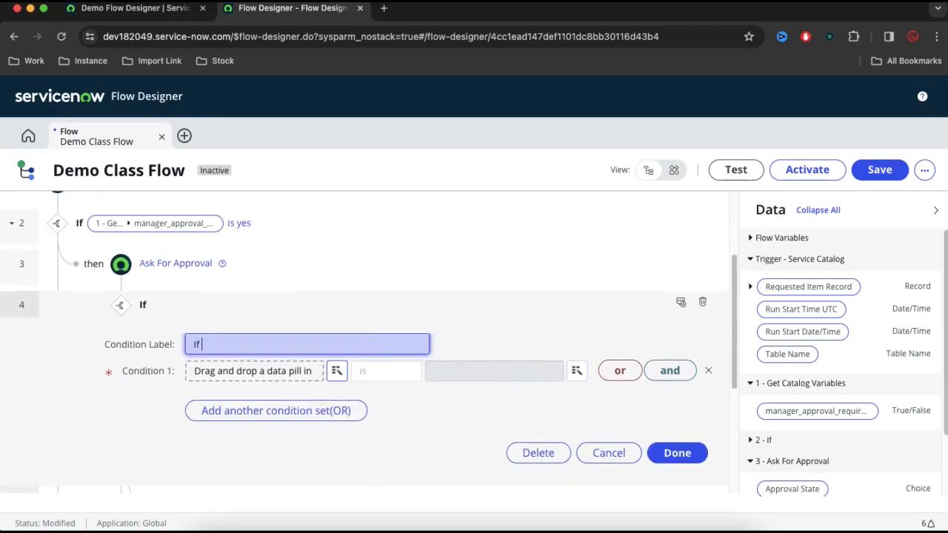
type("Manager approve")
Step: Set the nested If condition to Ask For Approval's Approval State is Approved and complete it
left_click(337, 371)
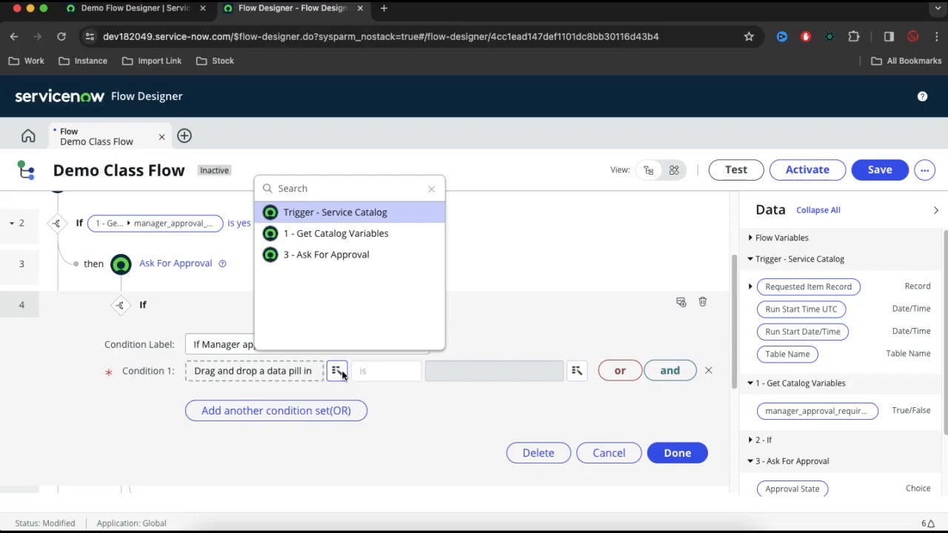
left_click(323, 259)
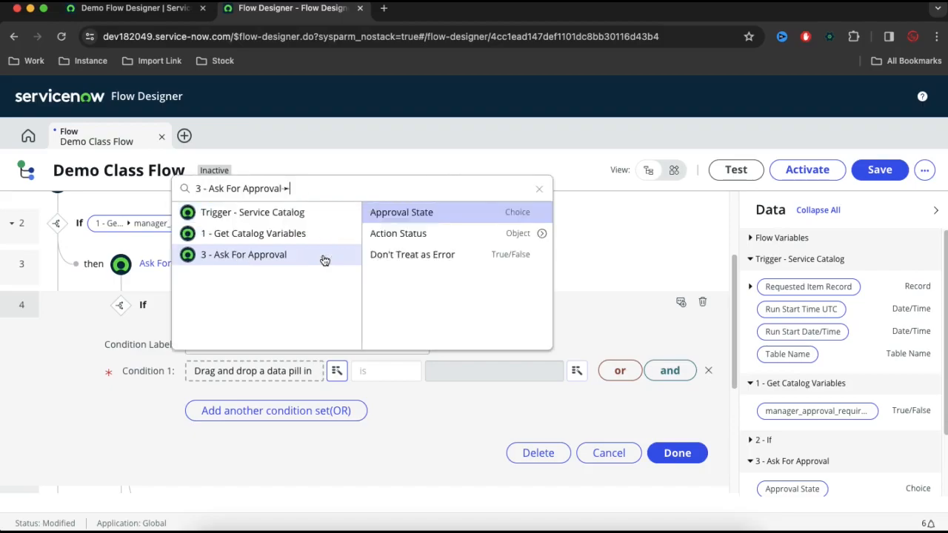
left_click(451, 215)
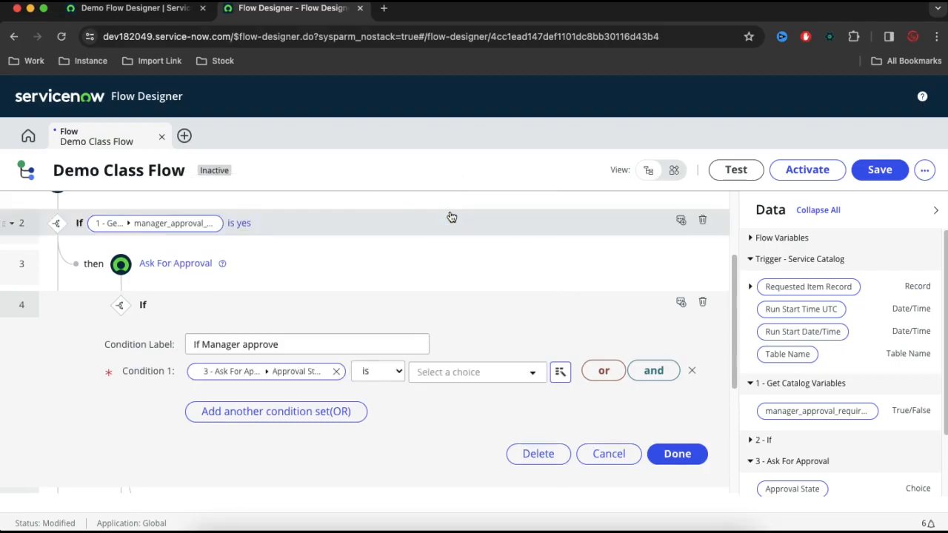
left_click(465, 379)
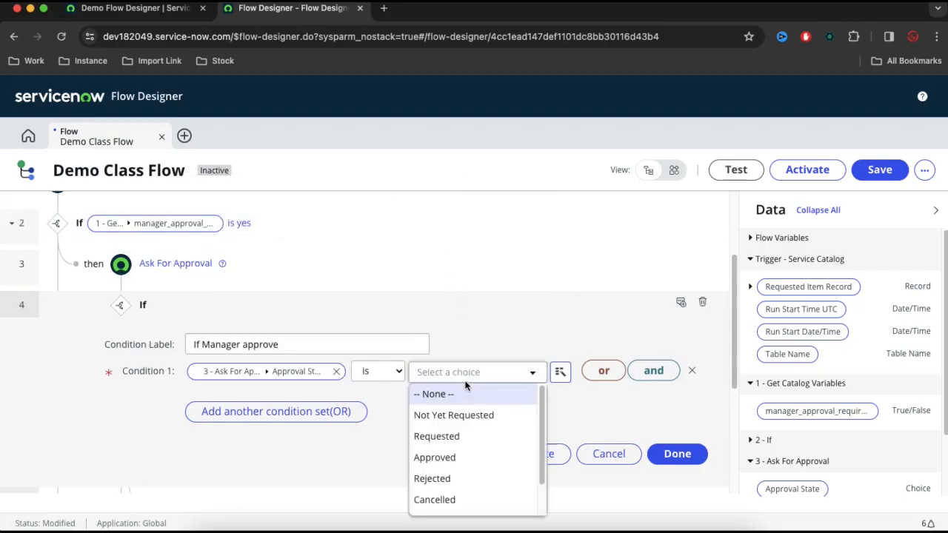
left_click(450, 459)
left_click(682, 463)
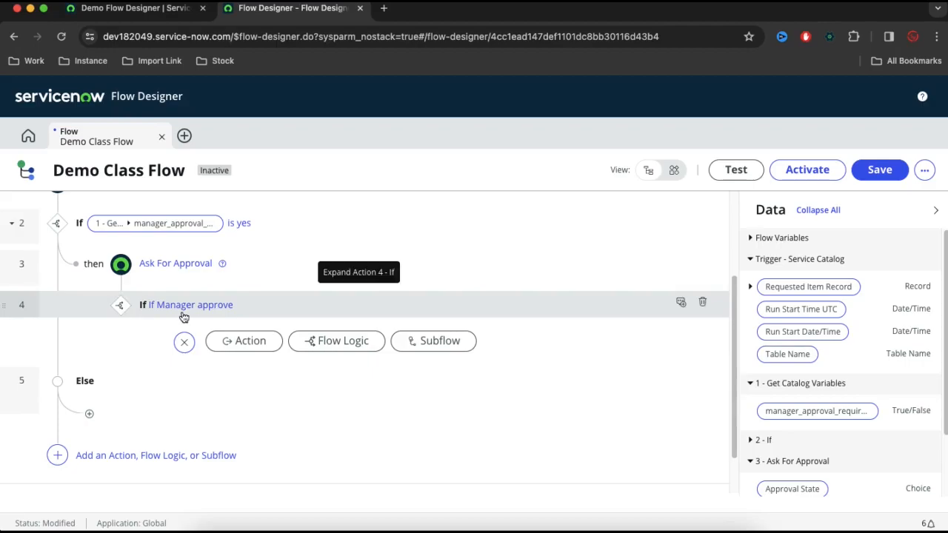
left_click(121, 314)
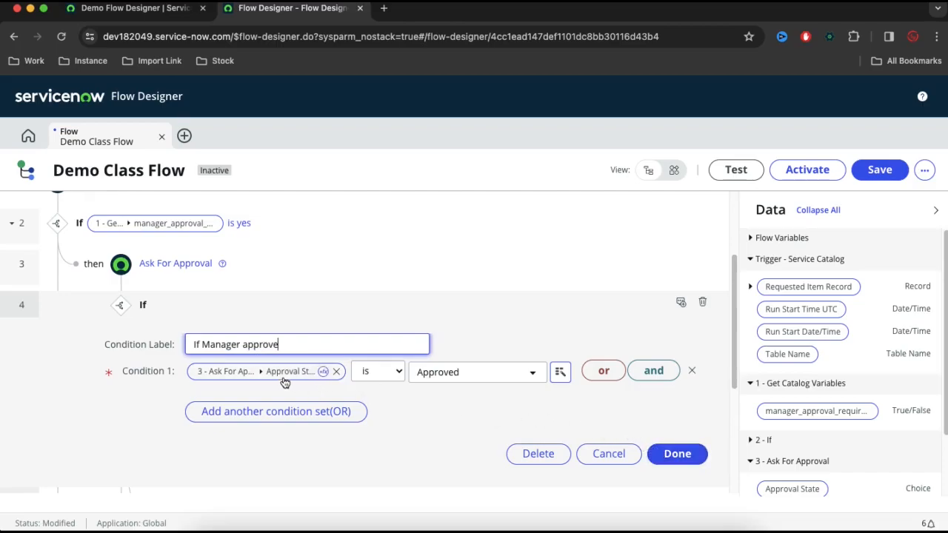
left_click(679, 456)
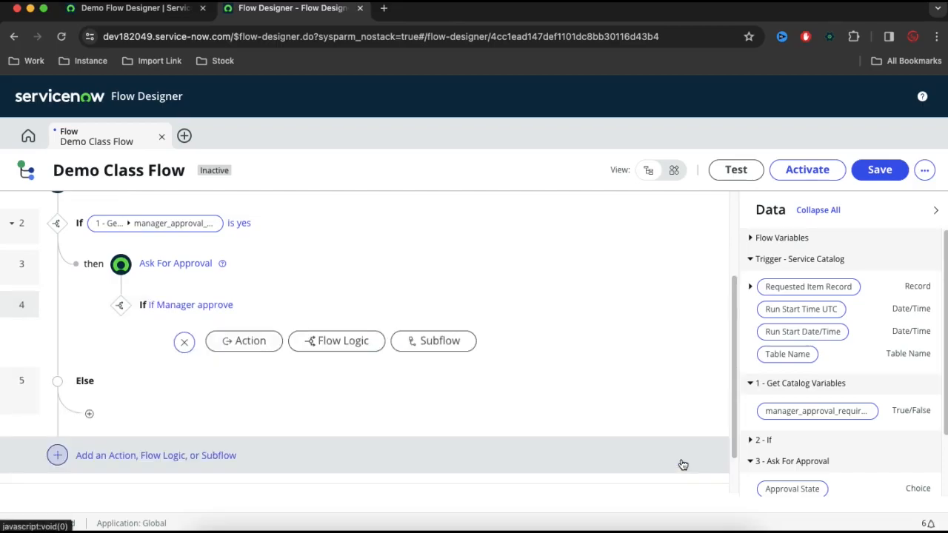
Step: Add the ServiceNow Core action Create Catalog Task inside the "If Manager approve" branch
left_click(260, 345)
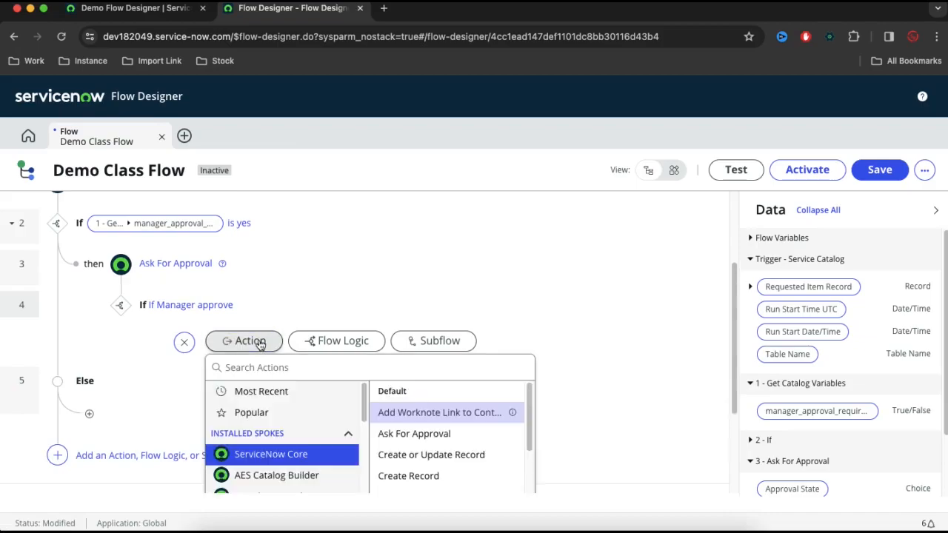
scroll(677, 370, "down", 2)
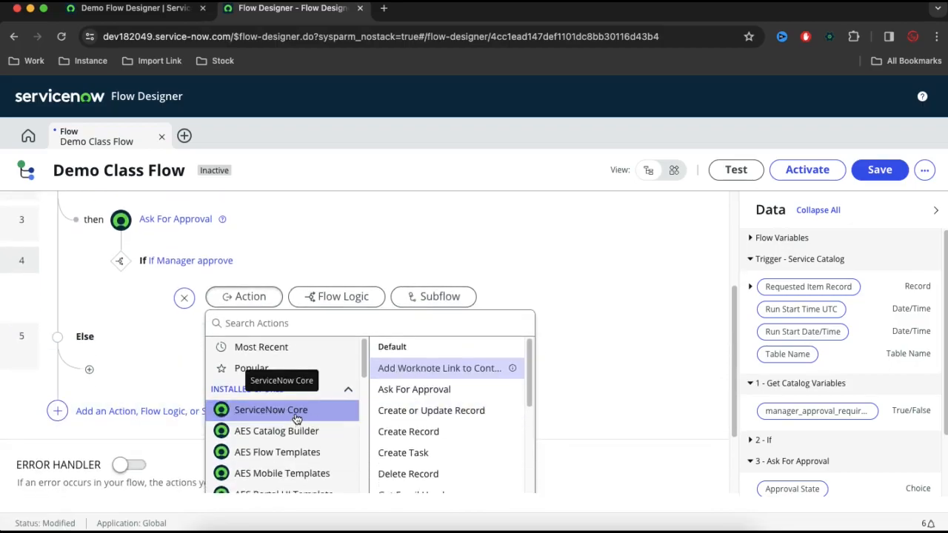
scroll(487, 425, "down", 5)
scroll(487, 425, "down", 2)
scroll(487, 425, "down", 3)
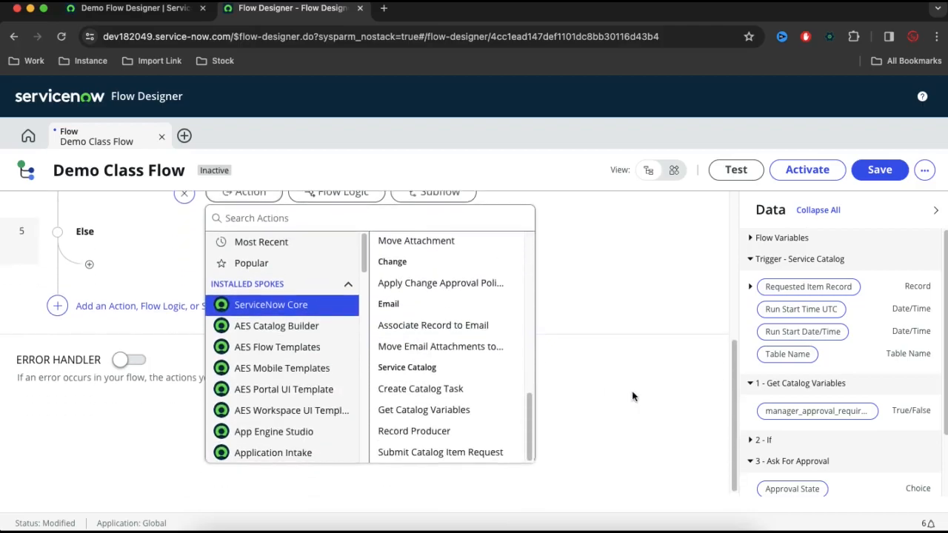
left_click(418, 397)
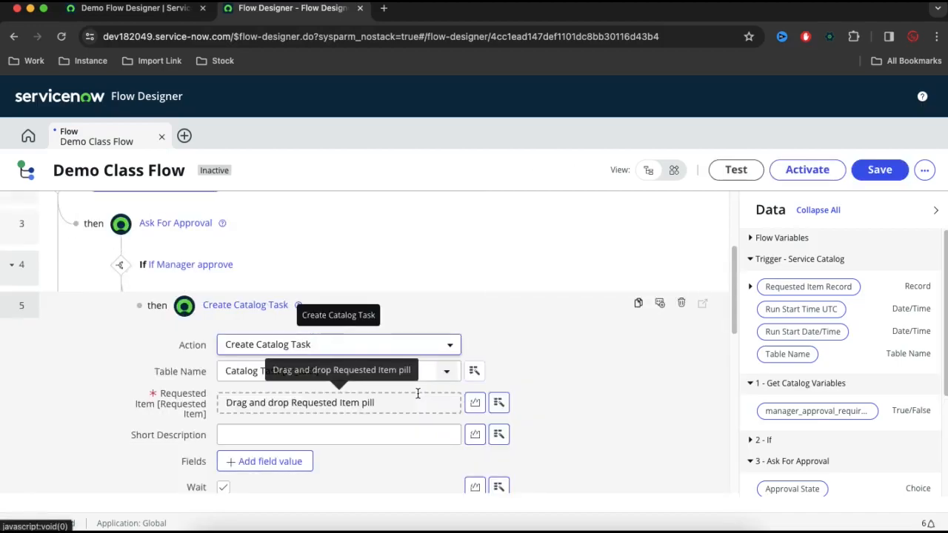
Step: Set the catalog task's requested item to the trigger's Requested Item Record and its short description to "Test Catalog Task"
left_click(495, 403)
left_click(497, 246)
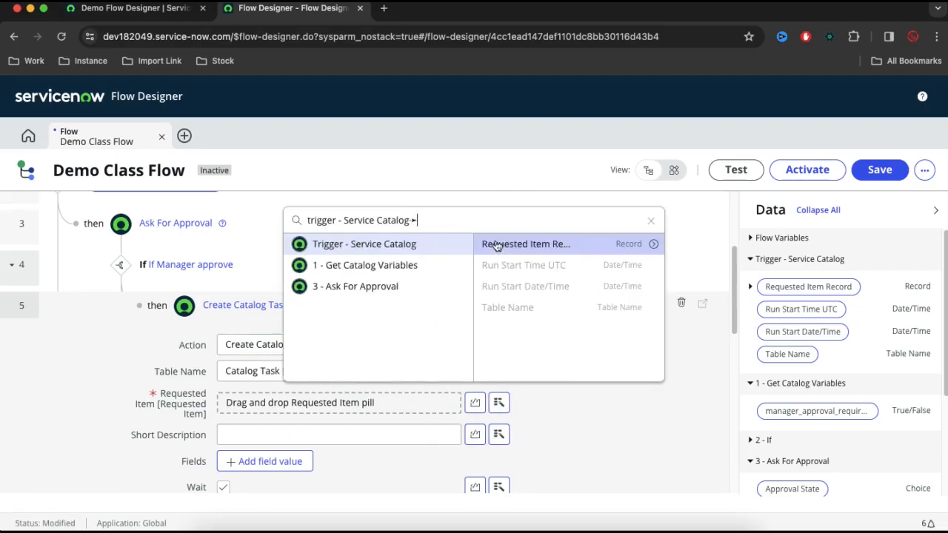
left_click(542, 245)
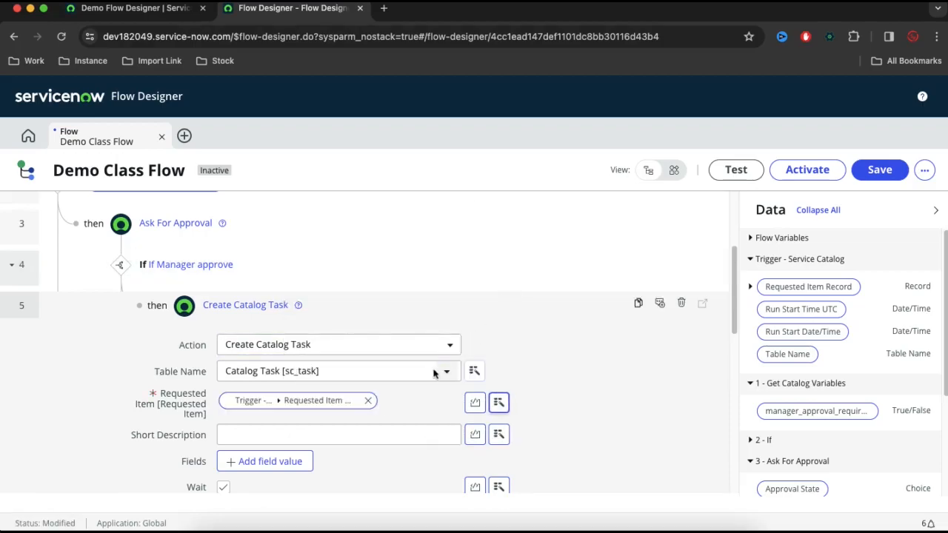
left_click(398, 431)
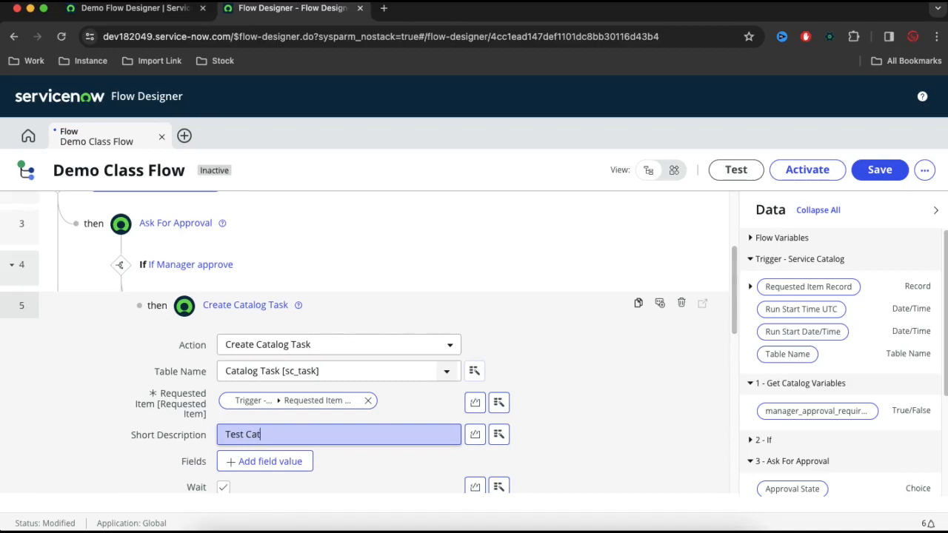
type("k")
scroll(336, 454, "down", 2)
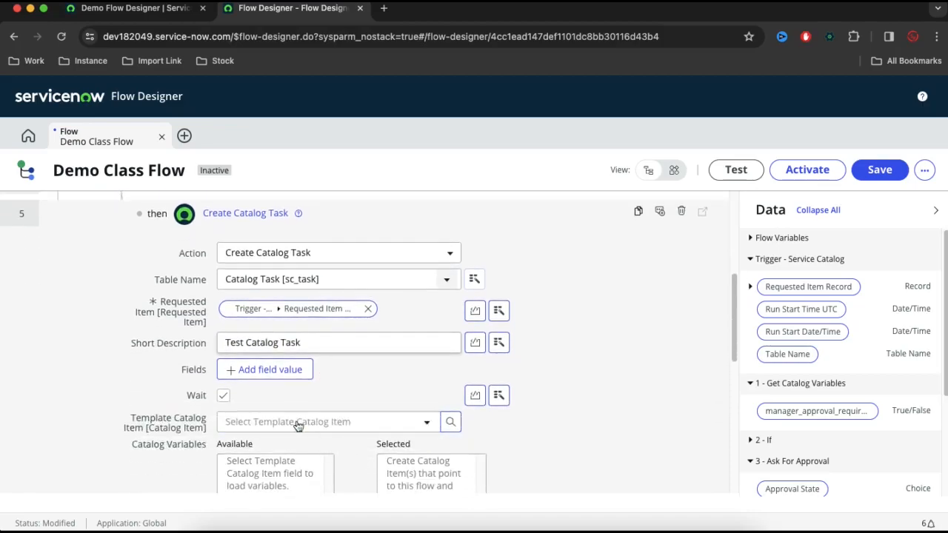
Step: Add an Assignment group field value to the catalog task and set it to Database
left_click(283, 378)
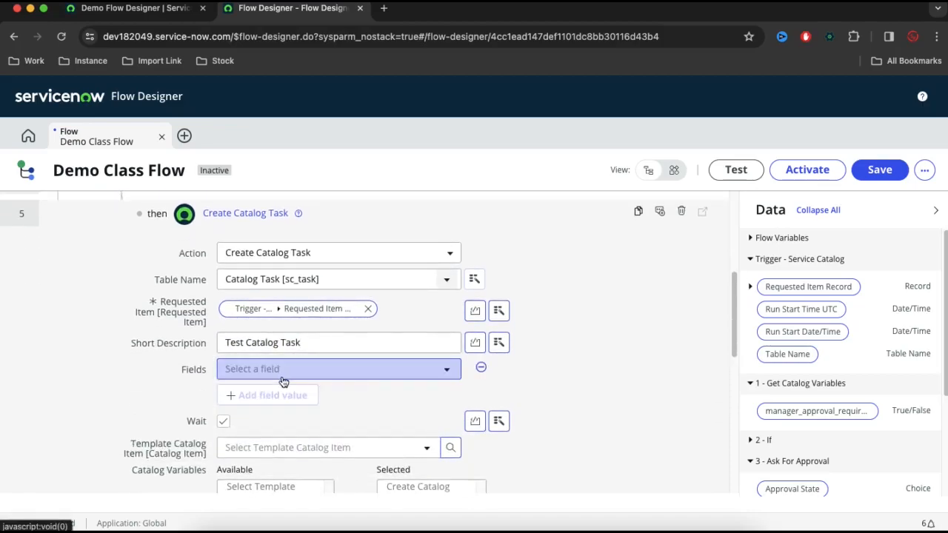
left_click(282, 374)
type("ass")
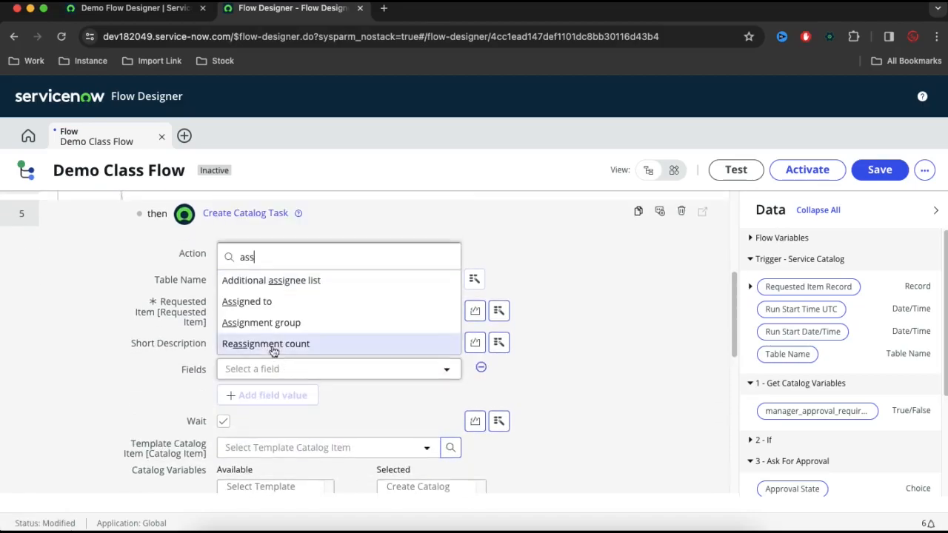
left_click(274, 324)
left_click(597, 368)
scroll(544, 342, "down", 1)
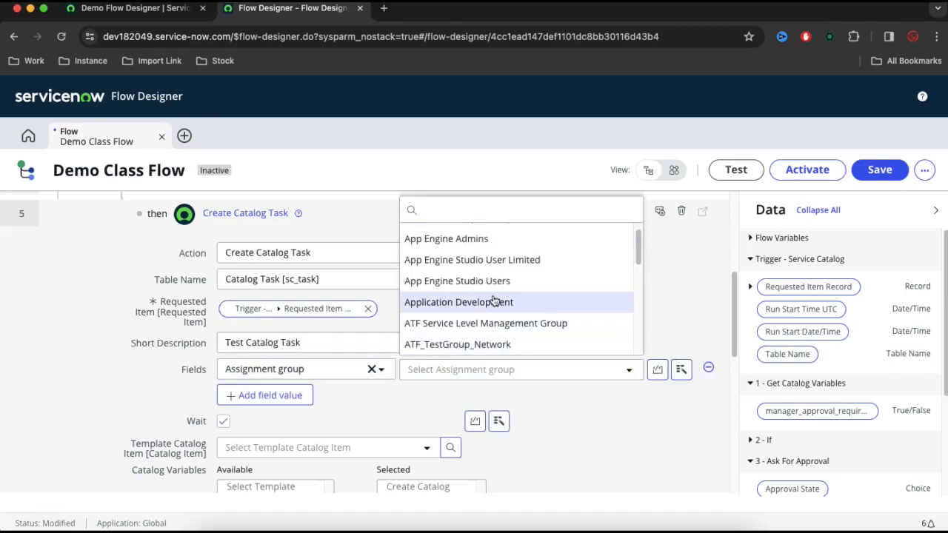
scroll(494, 301, "down", 4)
scroll(481, 300, "down", 3)
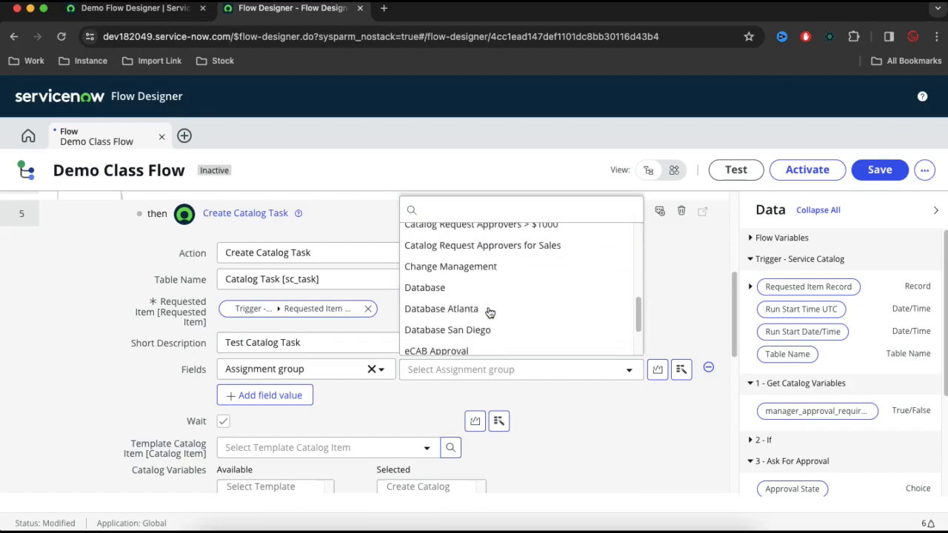
left_click(463, 296)
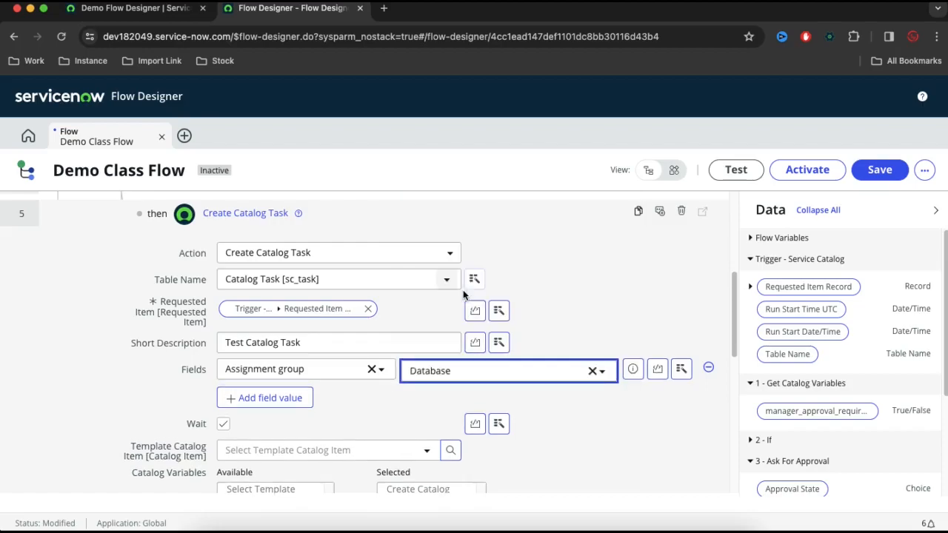
Step: Set the catalog task's template catalog item to Demo Flow Designer, select its manager_approval_required variable, and complete the action
scroll(567, 409, "down", 1)
scroll(568, 410, "down", 5)
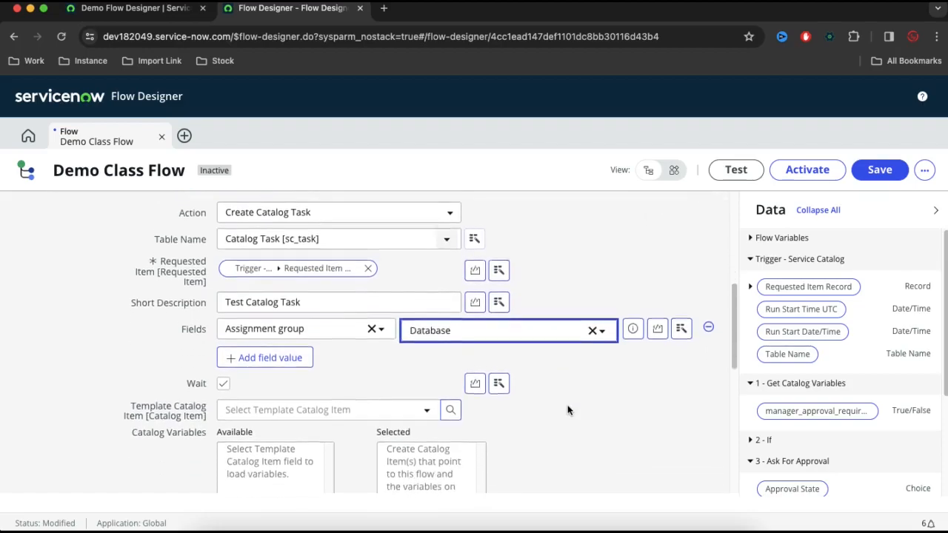
scroll(561, 408, "up", 1)
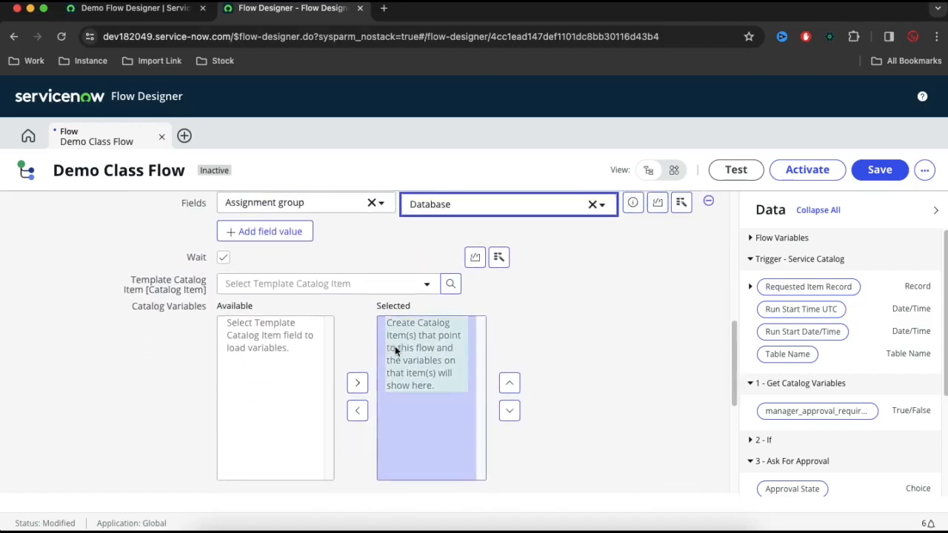
left_click(422, 288)
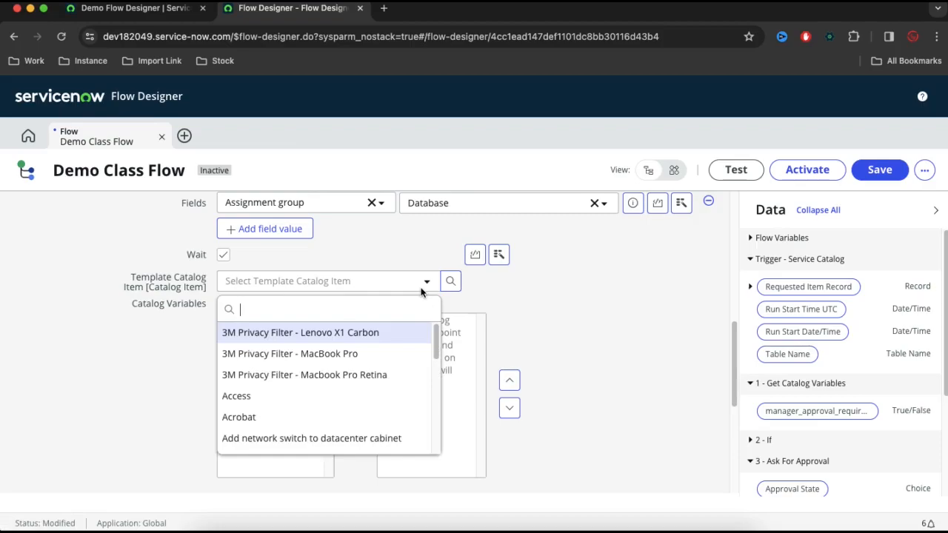
type("demo")
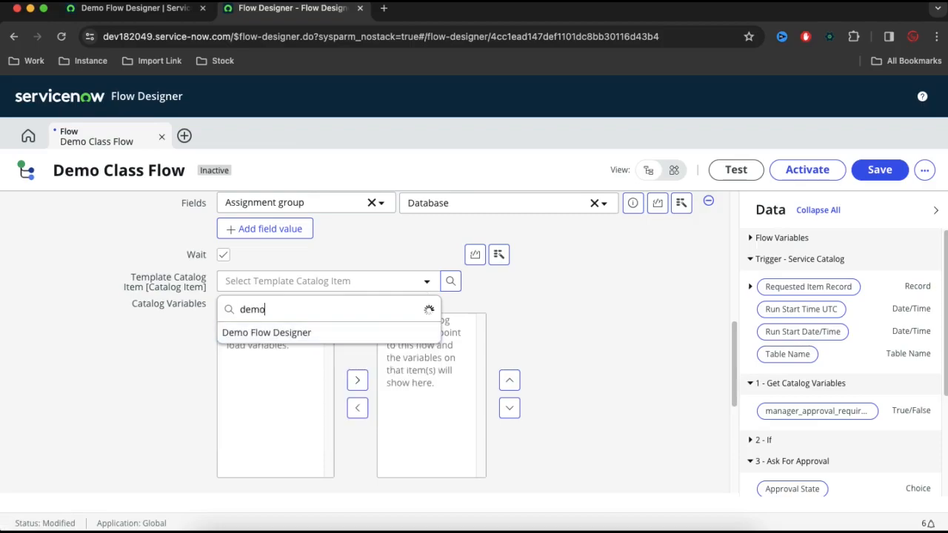
left_click(355, 335)
left_click(292, 326)
left_click(358, 379)
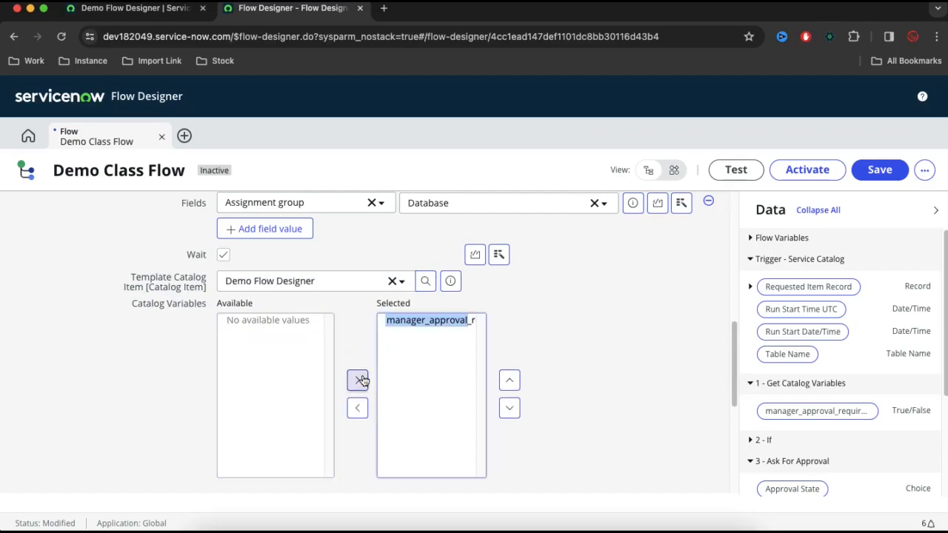
scroll(563, 392, "down", 2)
left_click(676, 464)
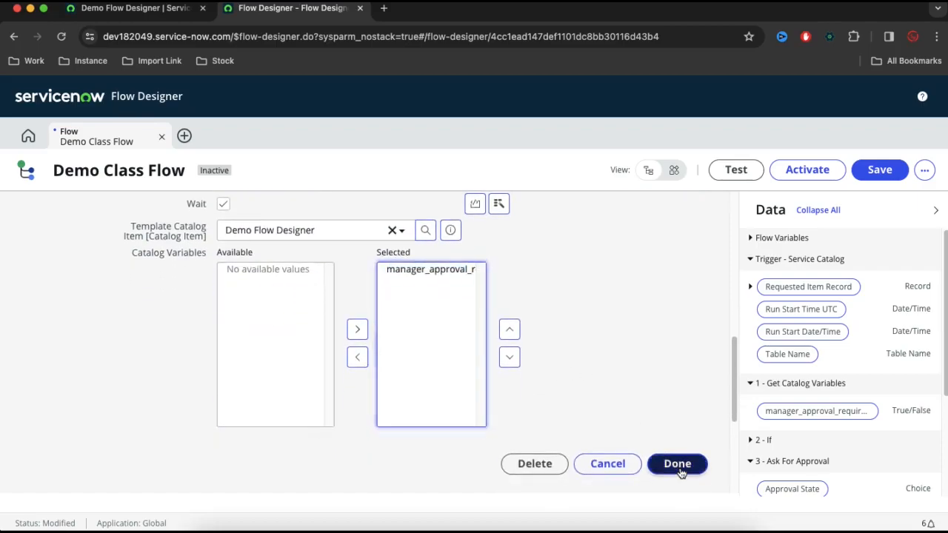
Step: Duplicate the Create Catalog Task action and move the copy into the Else branch
scroll(276, 209, "up", 2)
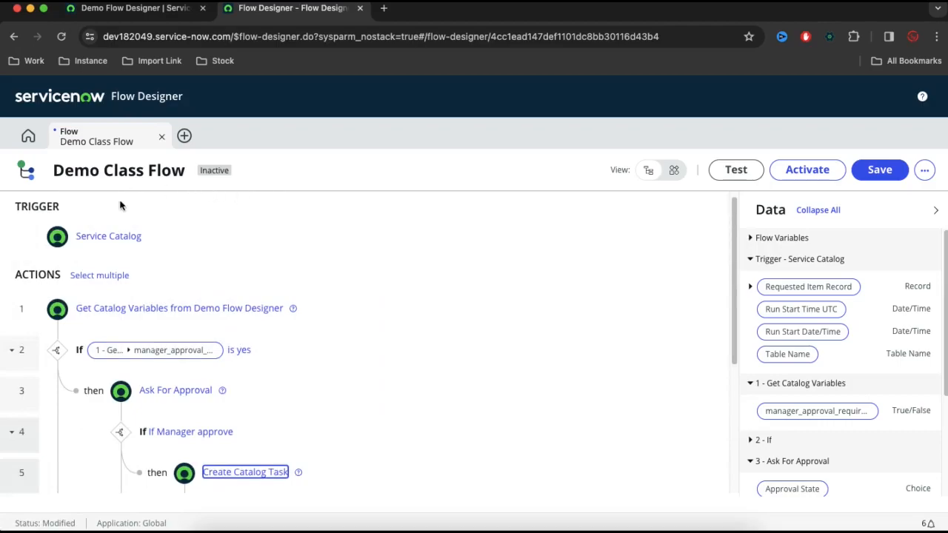
scroll(244, 255, "down", 1)
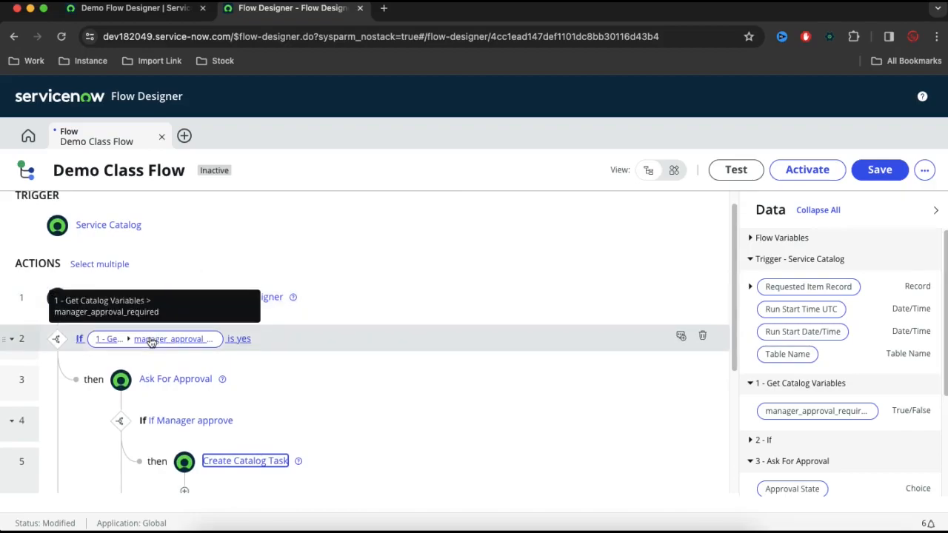
scroll(152, 378, "down", 2)
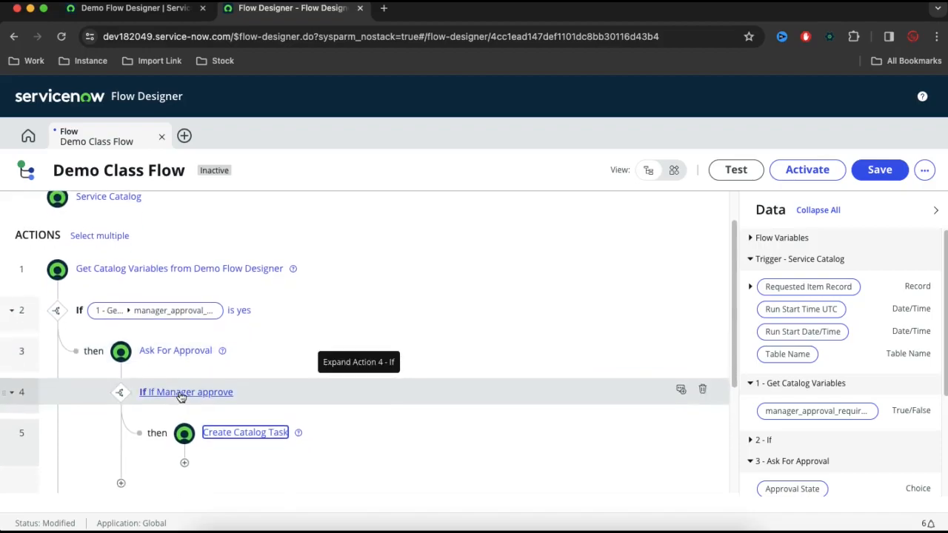
scroll(148, 403, "down", 3)
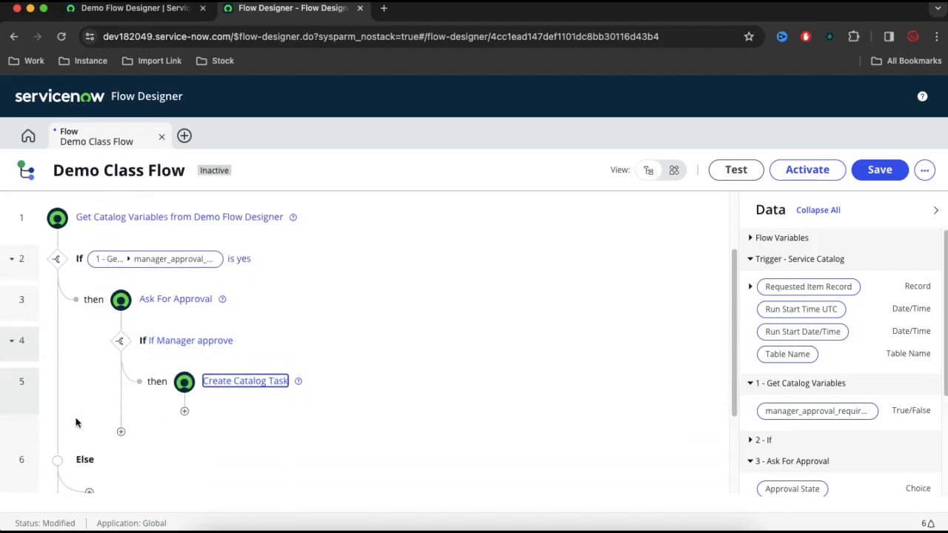
scroll(66, 460, "down", 3)
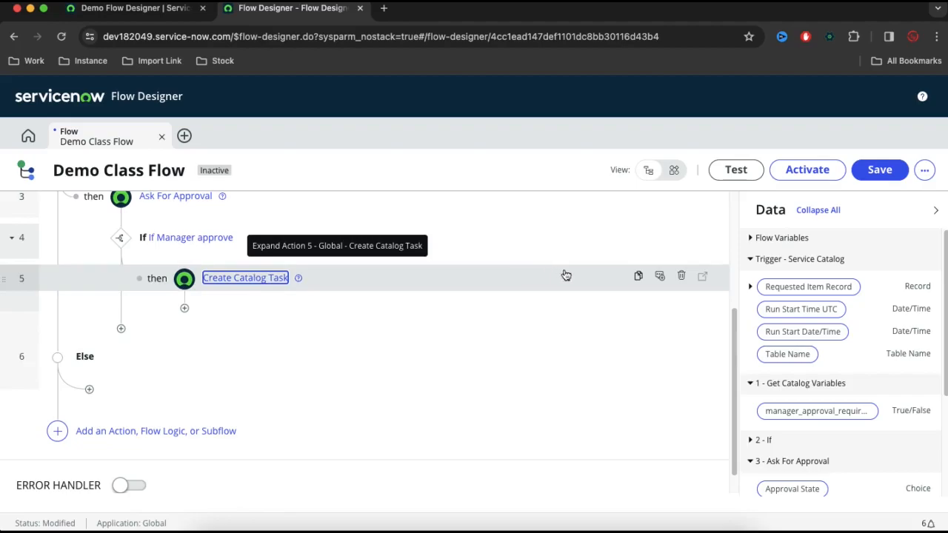
left_click(637, 278)
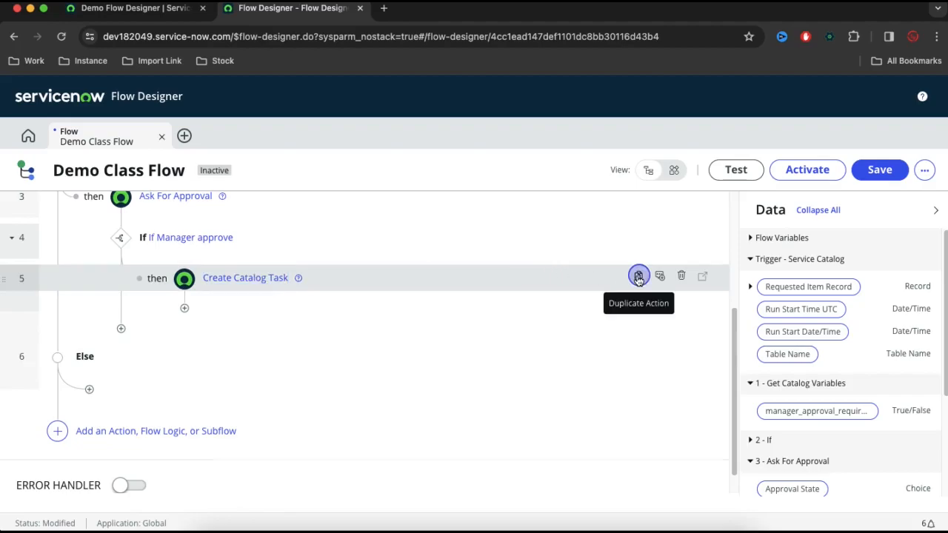
left_click_drag(3, 319, 184, 417)
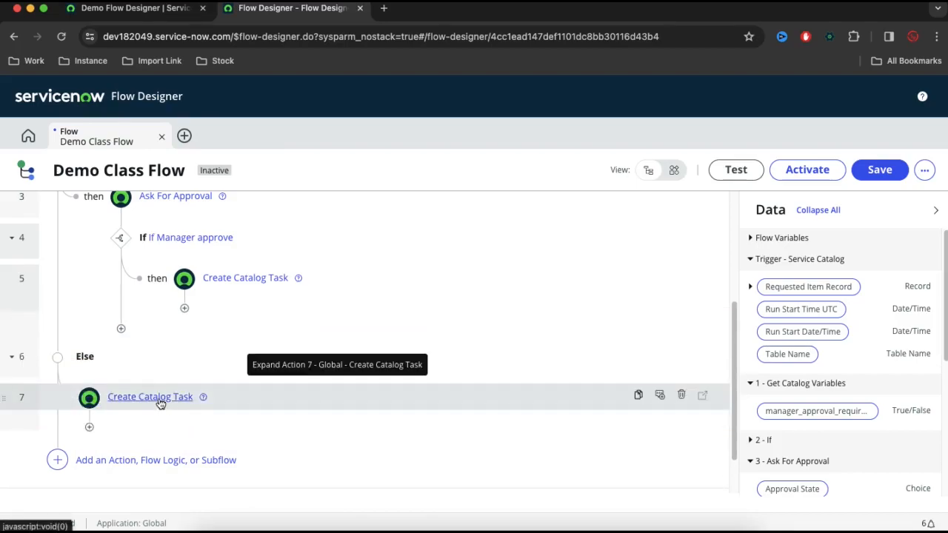
Step: Add the ServiceNow Core action Update Record after the "If Manager approve" block, inside the manager-approval-required branch
scroll(148, 371, "up", 3)
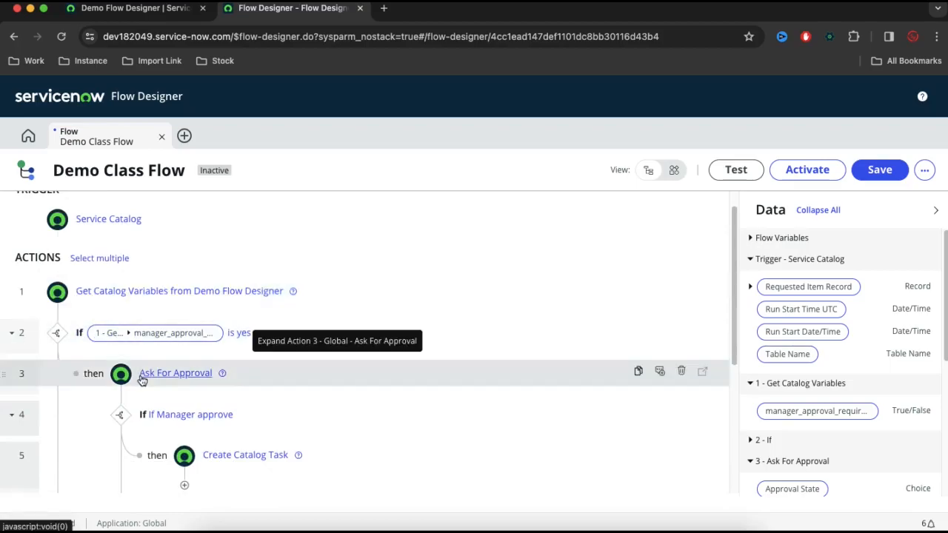
scroll(142, 379, "down", 2)
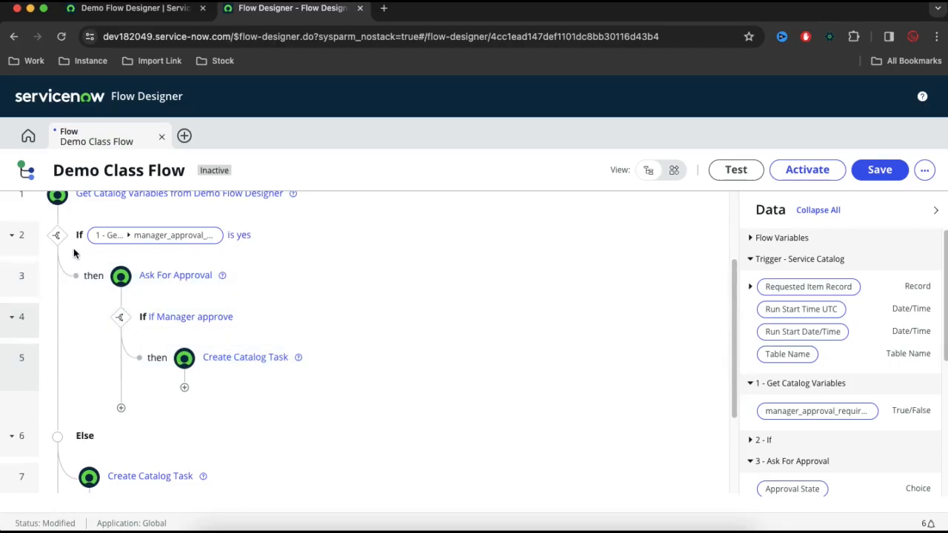
scroll(141, 474, "down", 1)
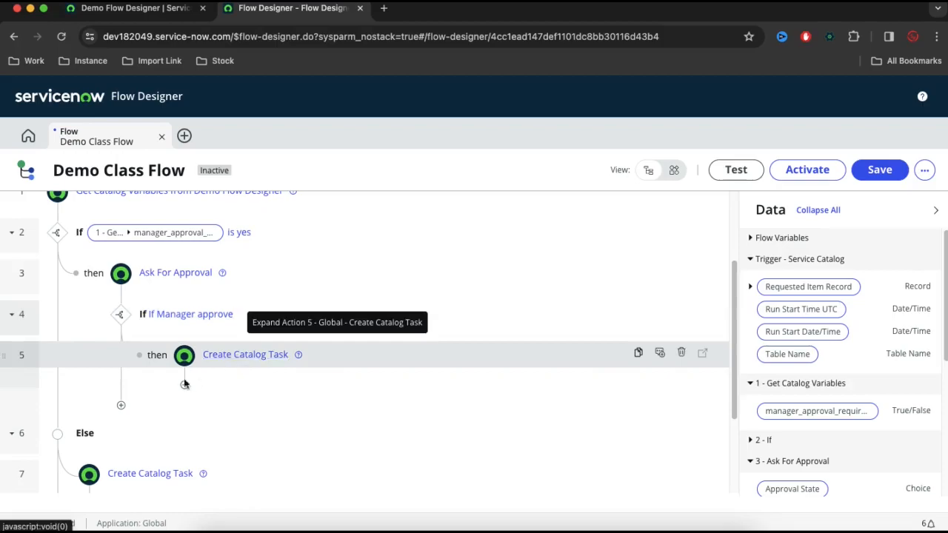
left_click(121, 408)
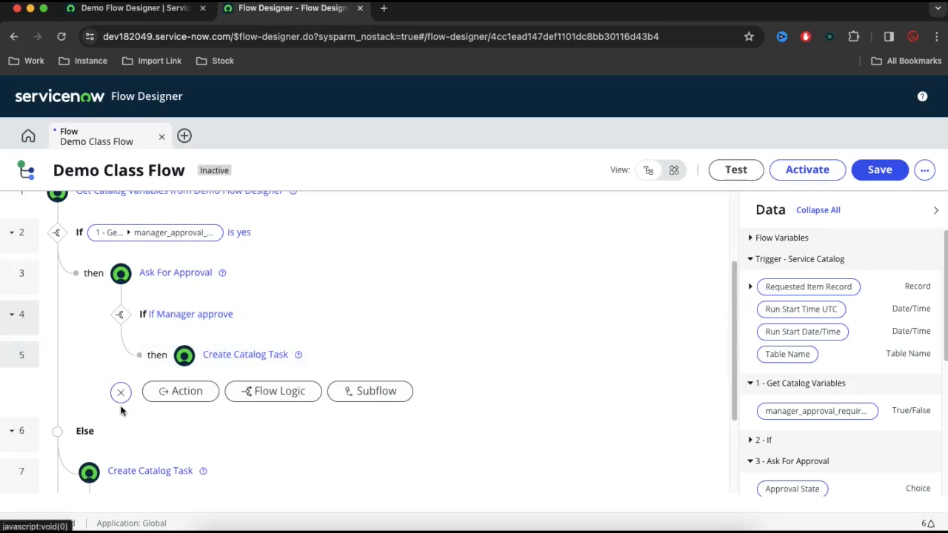
left_click(191, 397)
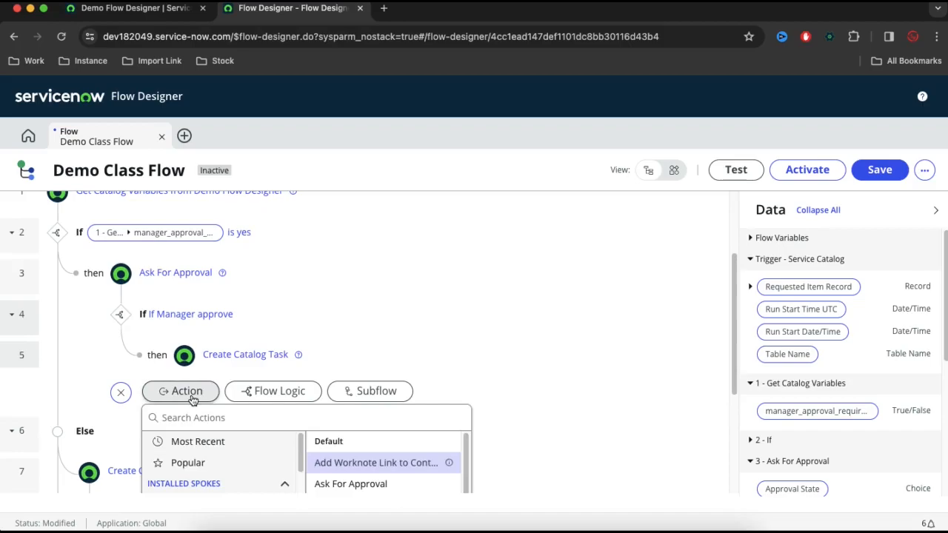
scroll(547, 370, "down", 2)
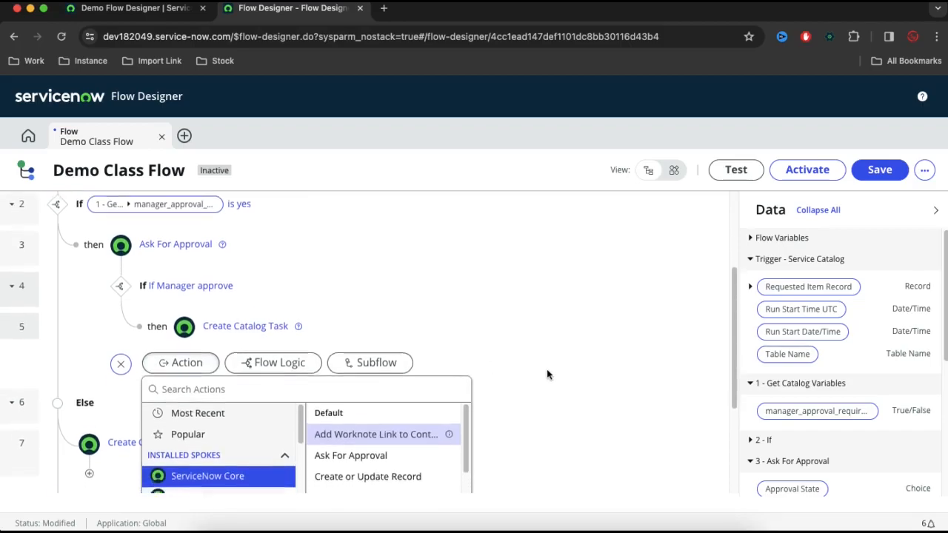
scroll(546, 372, "down", 3)
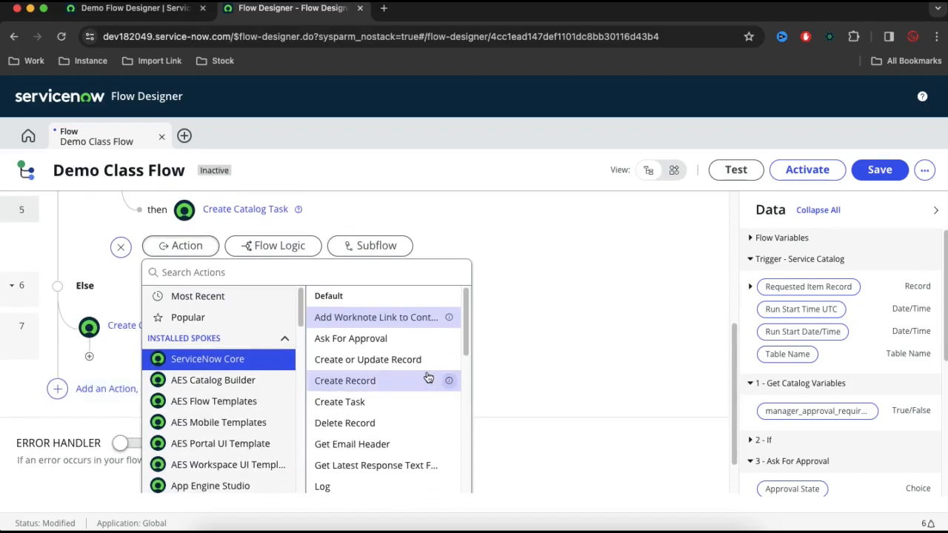
scroll(428, 377, "down", 4)
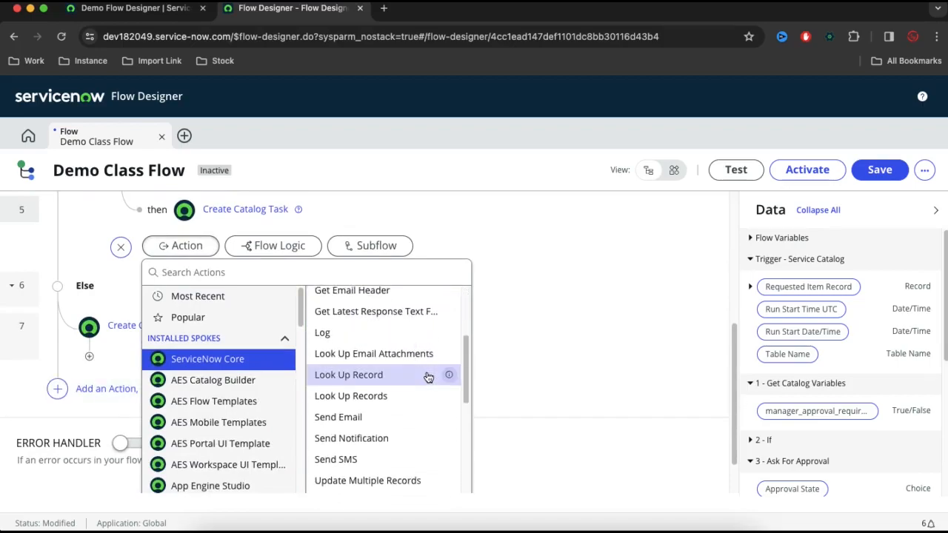
scroll(428, 377, "down", 2)
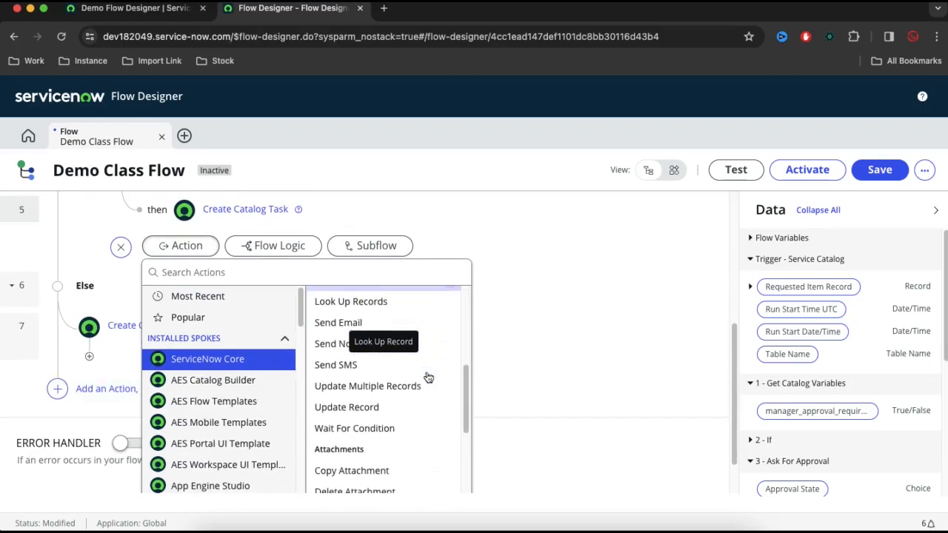
left_click(363, 408)
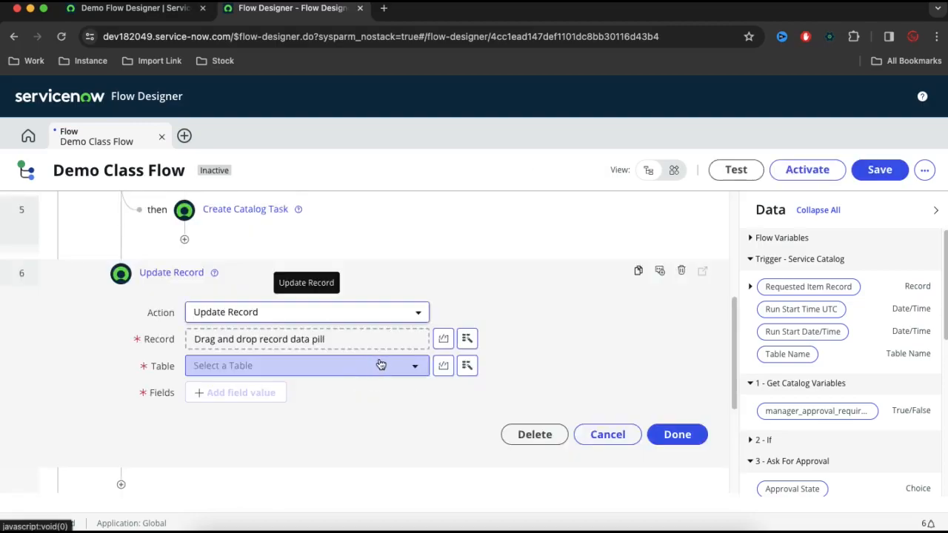
Step: Set the record to update to the Service Catalog trigger's Requested Item Record
left_click(467, 339)
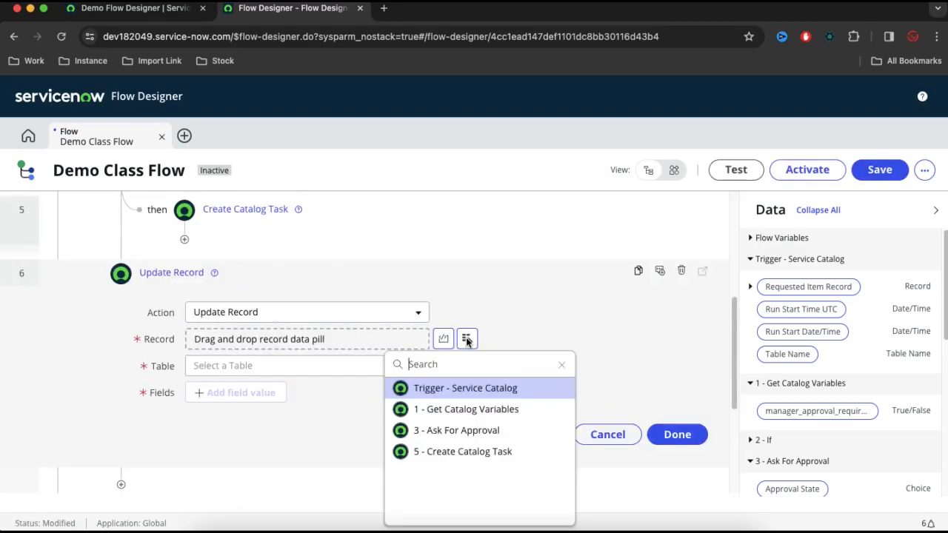
left_click(456, 389)
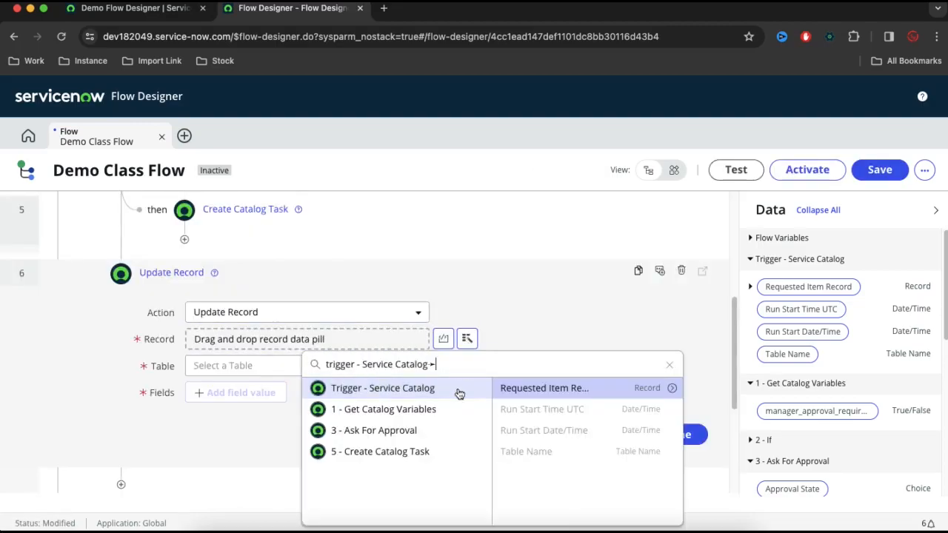
left_click(529, 389)
Step: Add a State field value to the requested item update, choose its state, and complete the action
left_click(264, 392)
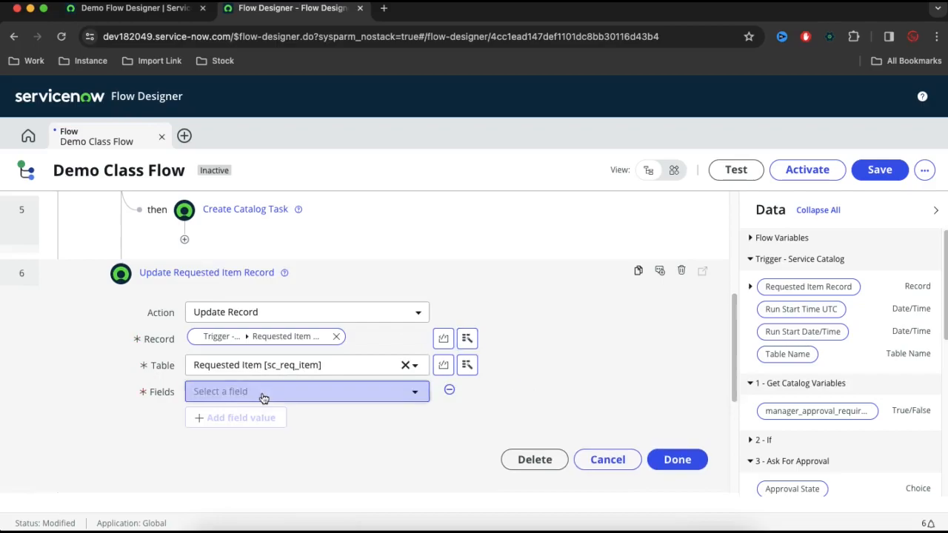
left_click(264, 392)
type("stat")
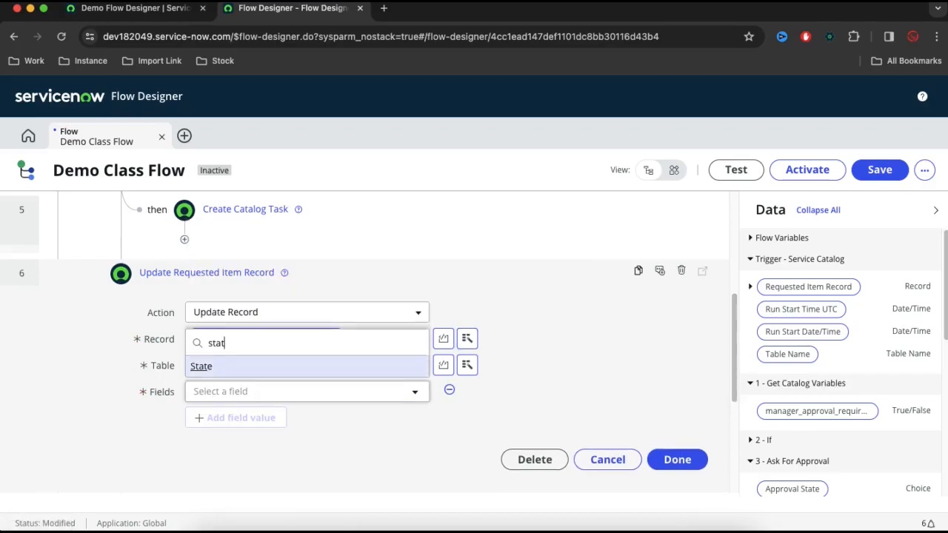
key("Return")
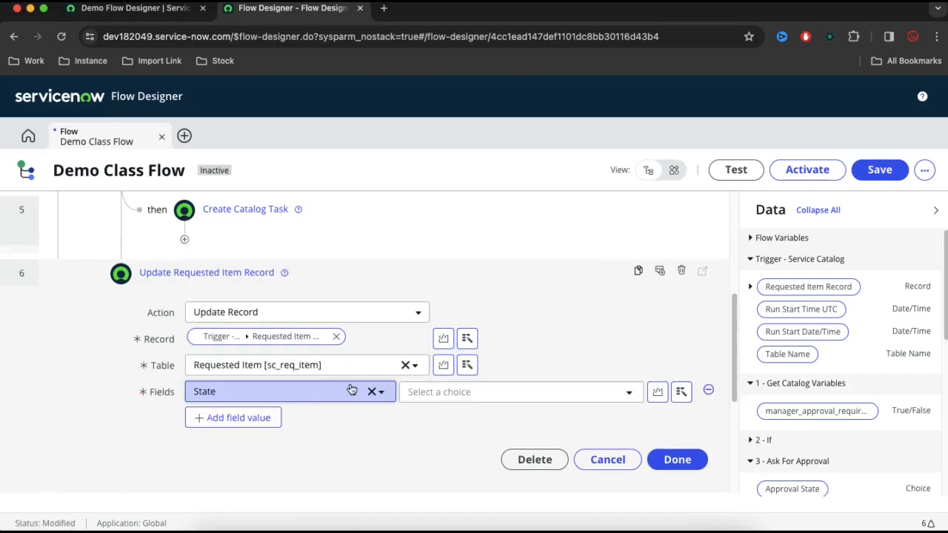
left_click(446, 399)
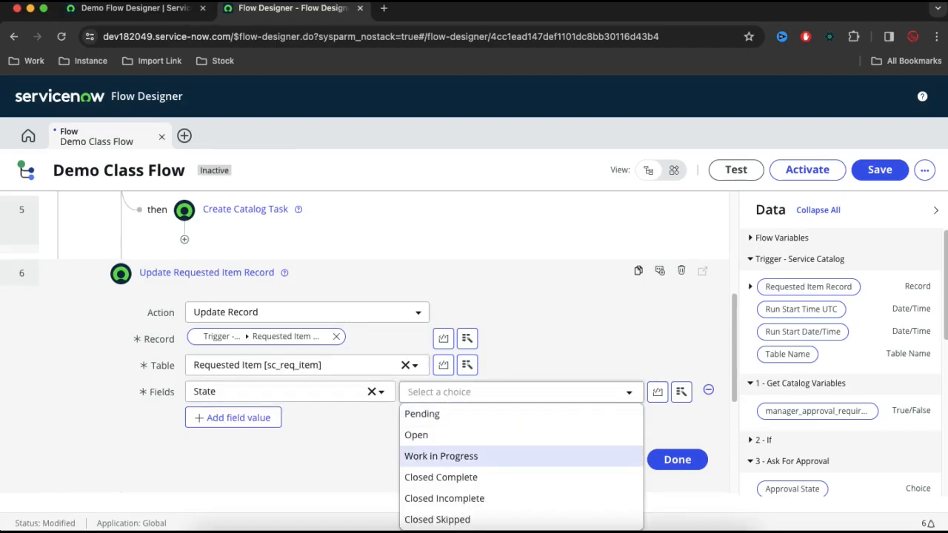
left_click(676, 460)
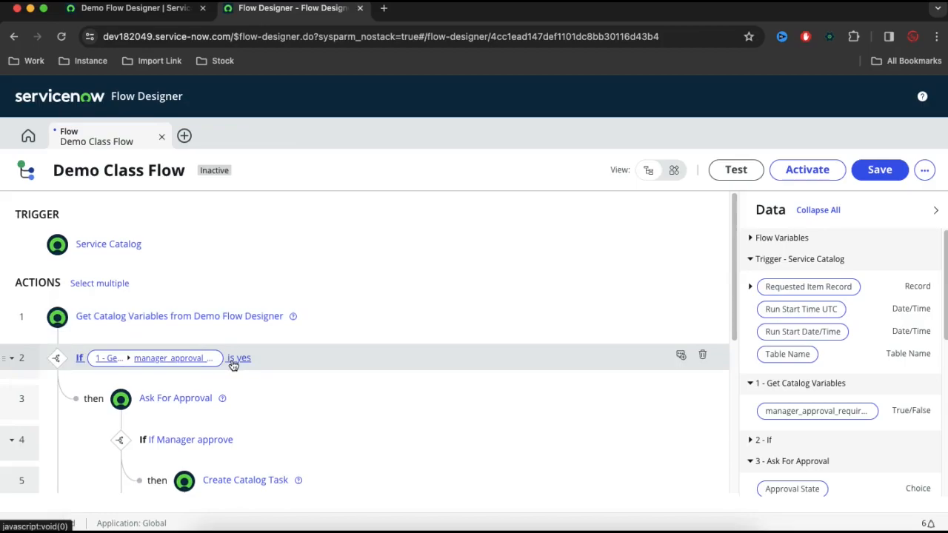
scroll(233, 363, "down", 3)
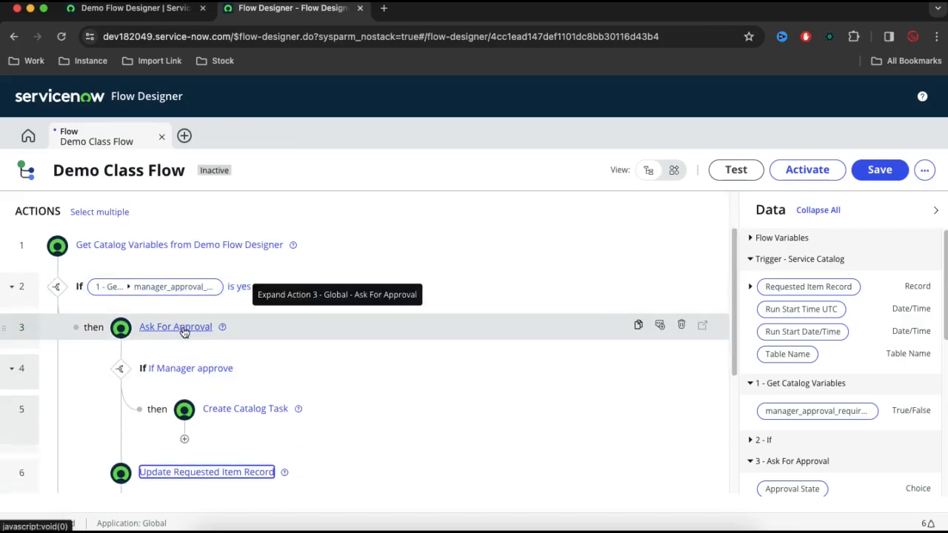
scroll(184, 333, "down", 3)
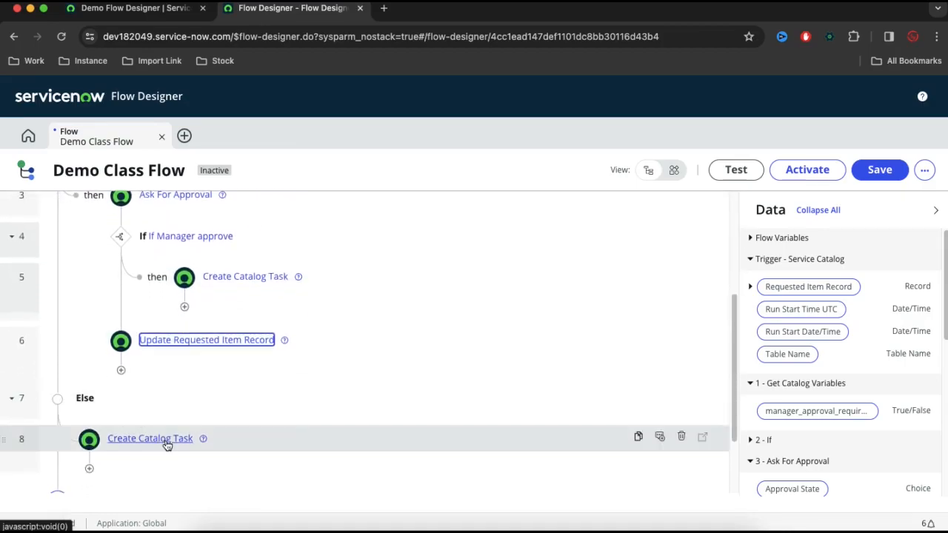
scroll(189, 418, "up", 6)
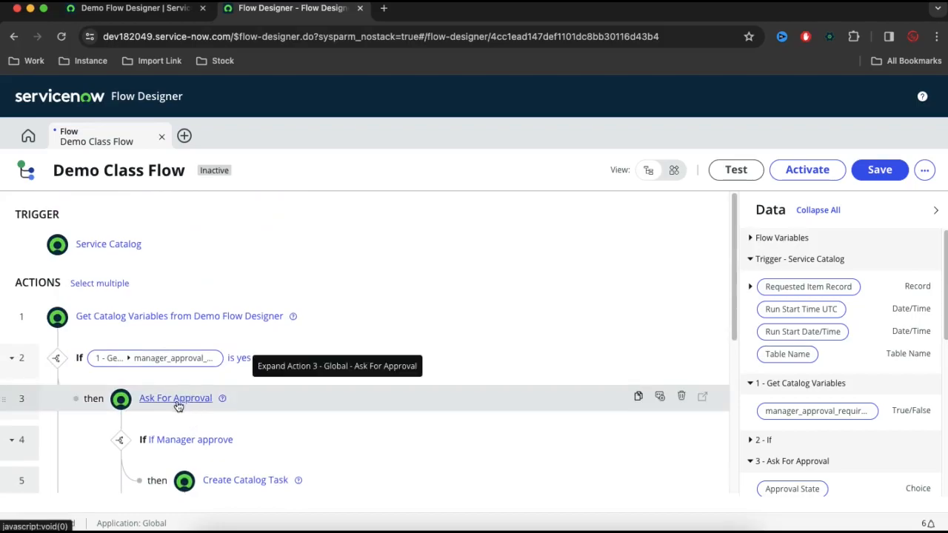
scroll(178, 406, "down", 2)
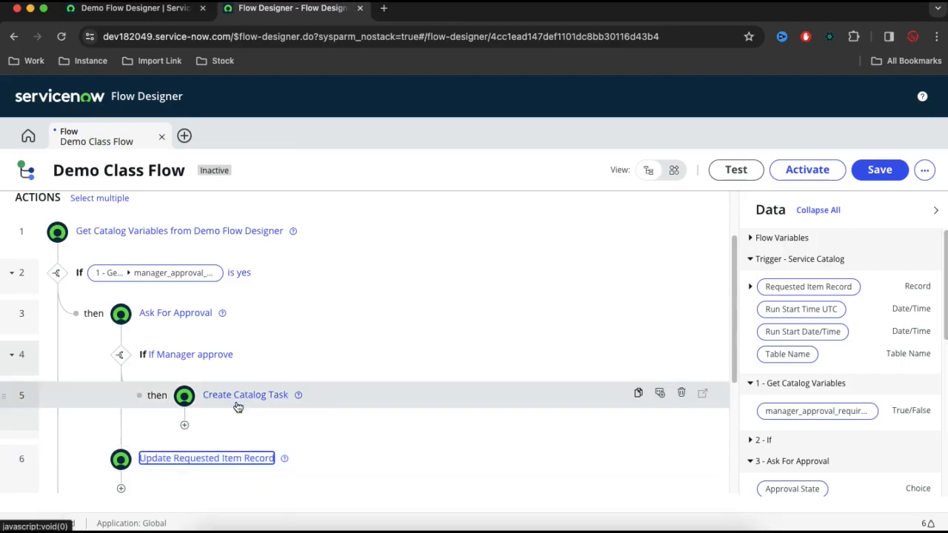
scroll(241, 400, "down", 1)
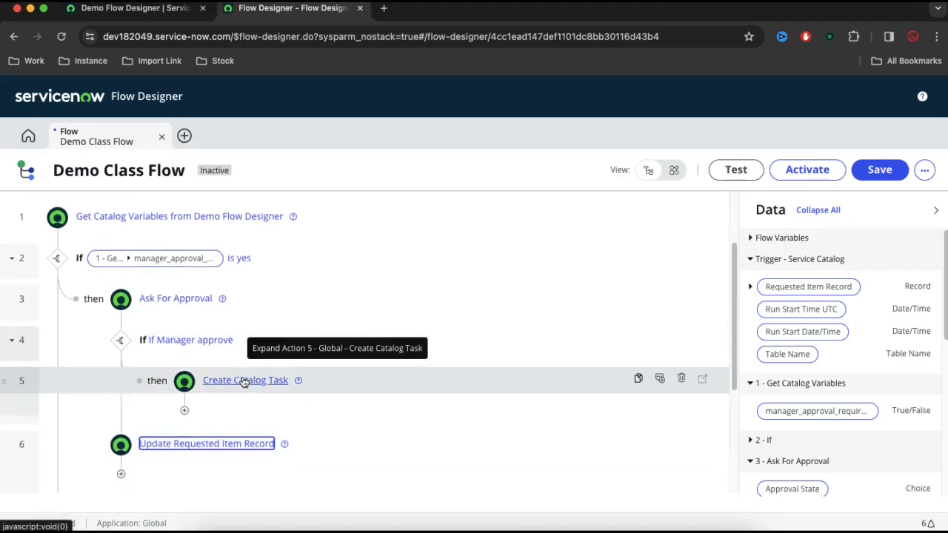
Step: Add an End Flow step after Create Catalog Task inside the "If Manager approve" block
scroll(242, 382, "down", 1)
left_click(185, 333)
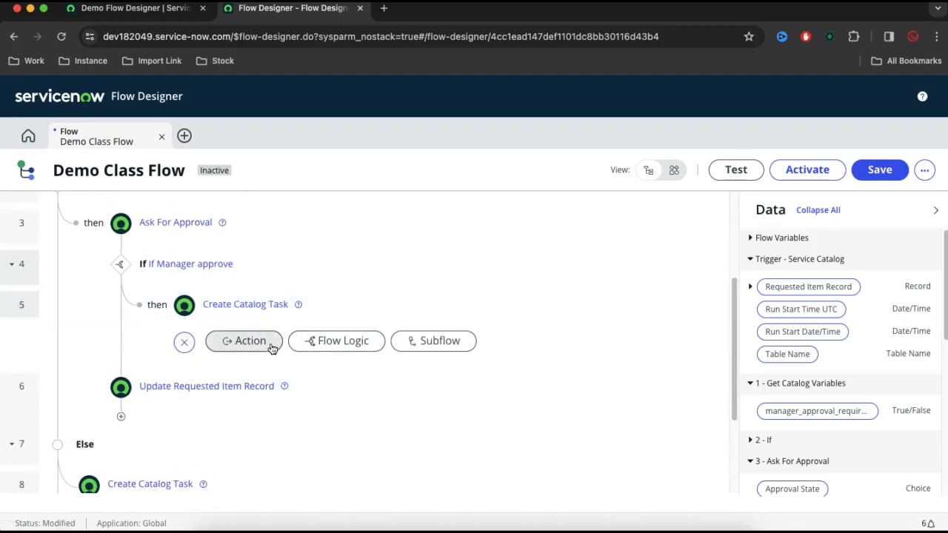
left_click(326, 341)
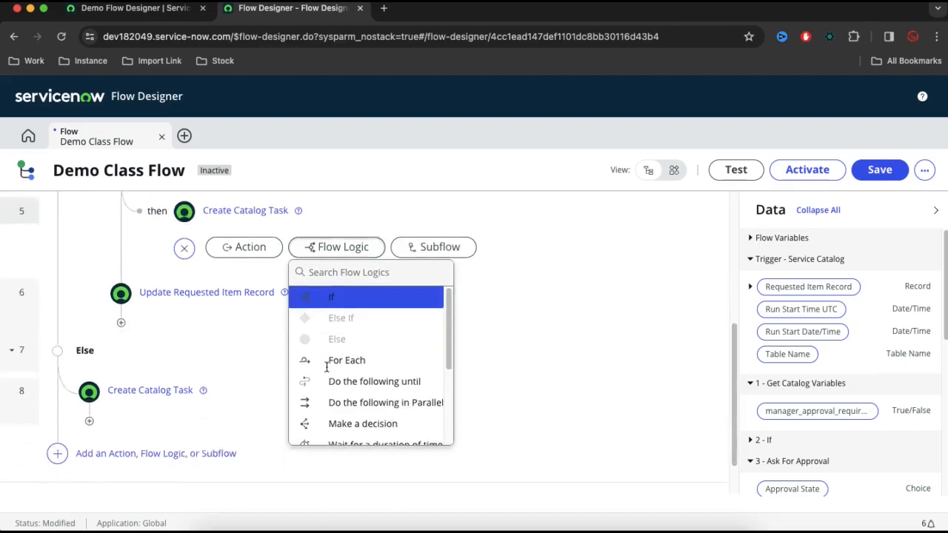
scroll(366, 371, "down", 4)
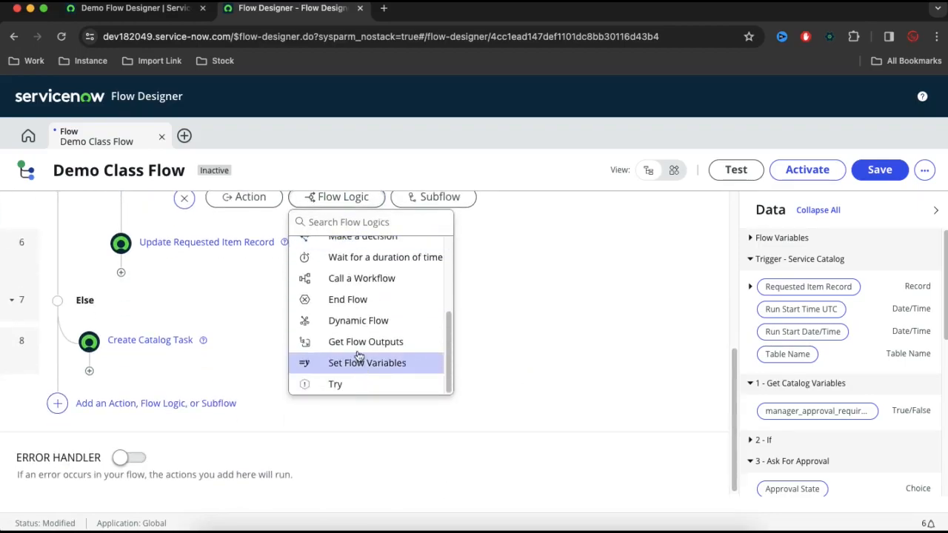
left_click(366, 308)
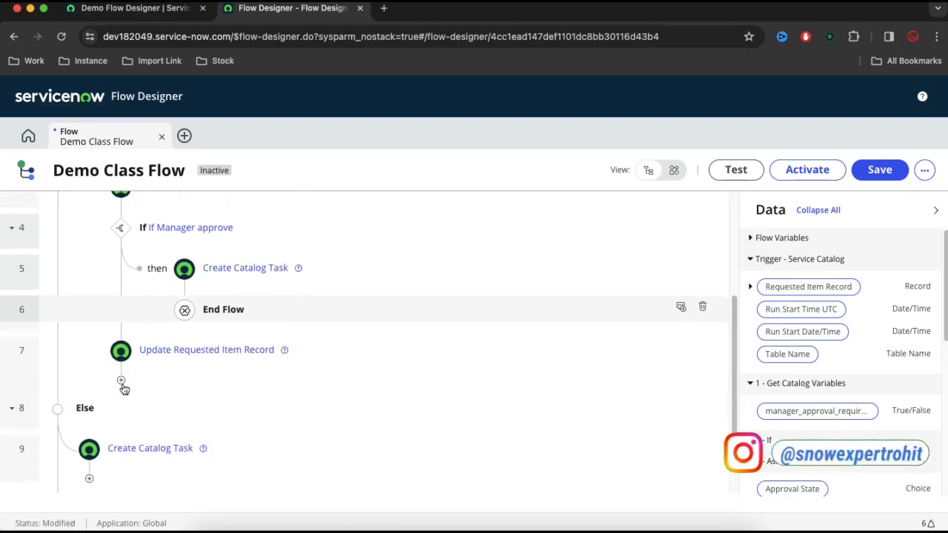
Step: Add an End Flow step after Update Requested Item Record in the manager-approval-required branch
left_click(121, 382)
left_click(262, 388)
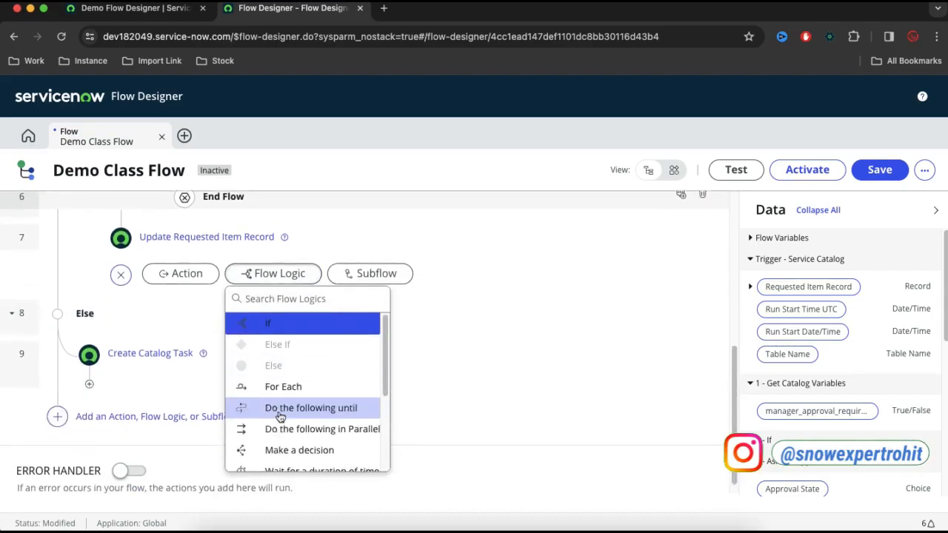
scroll(294, 425, "down", 5)
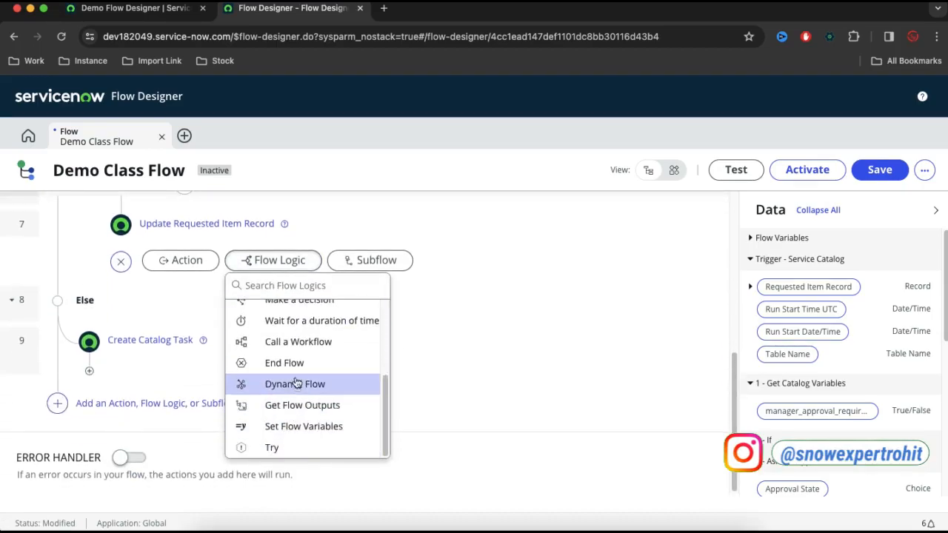
key("Return")
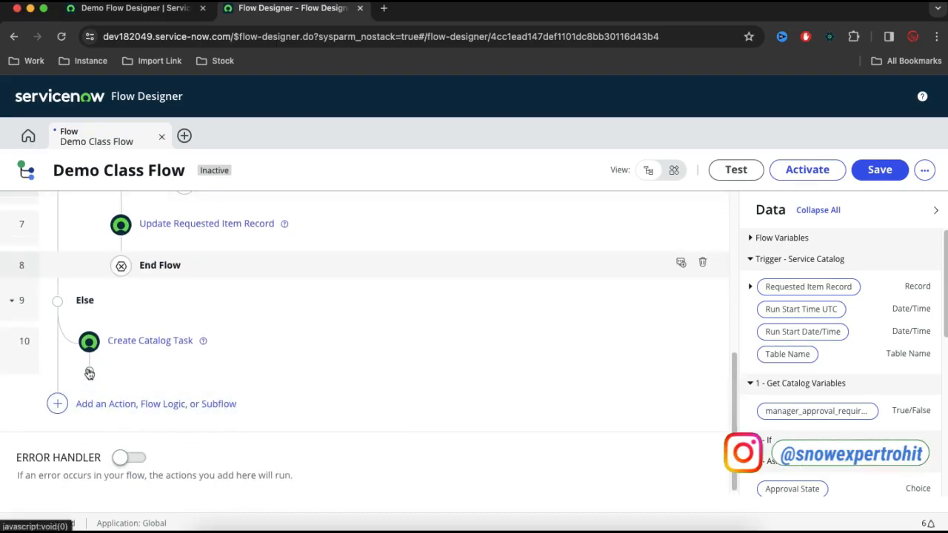
Step: Add an End Flow step after the Create Catalog Task action in the Else branch
left_click(89, 370)
left_click(250, 378)
scroll(237, 437, "down", 5)
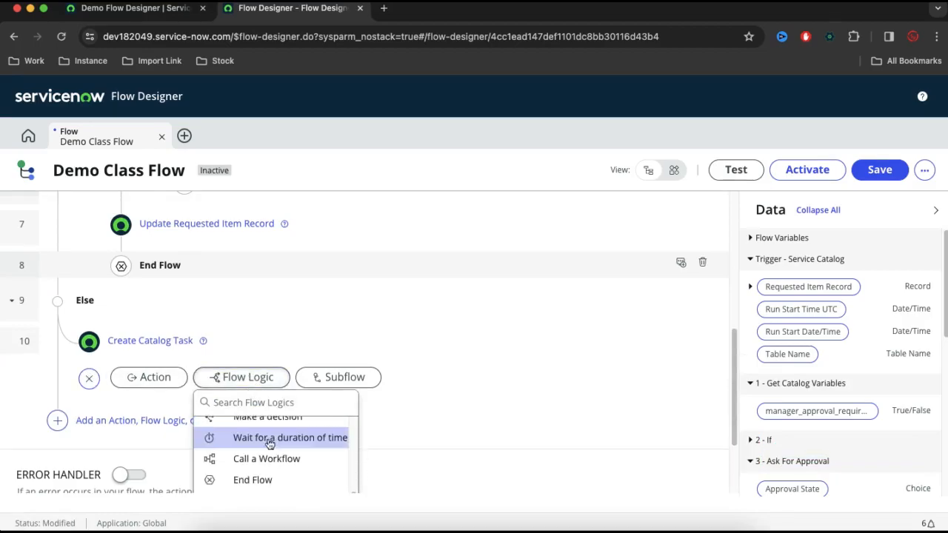
left_click(267, 378)
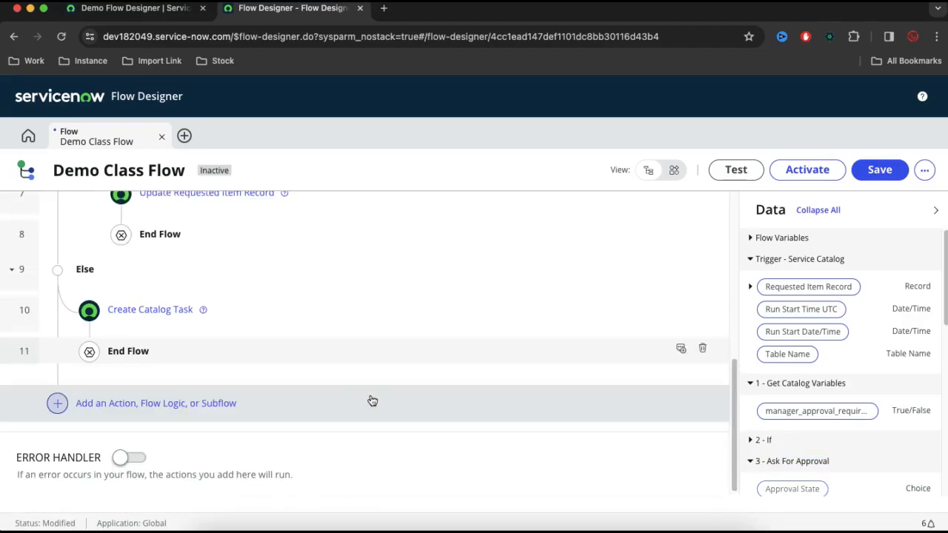
Step: Activate the Demo Class Flow and confirm the activation
scroll(383, 360, "up", 5)
scroll(382, 357, "up", 2)
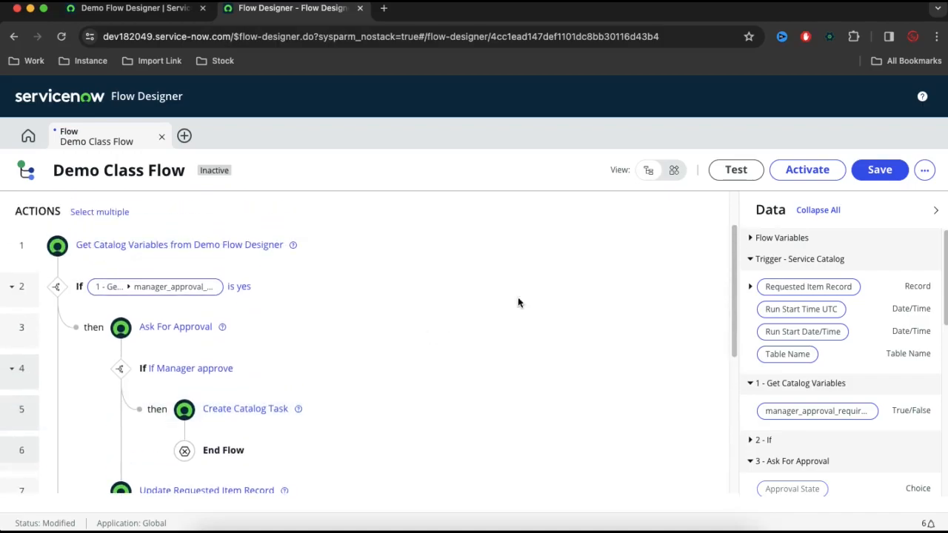
left_click(812, 171)
left_click(587, 265)
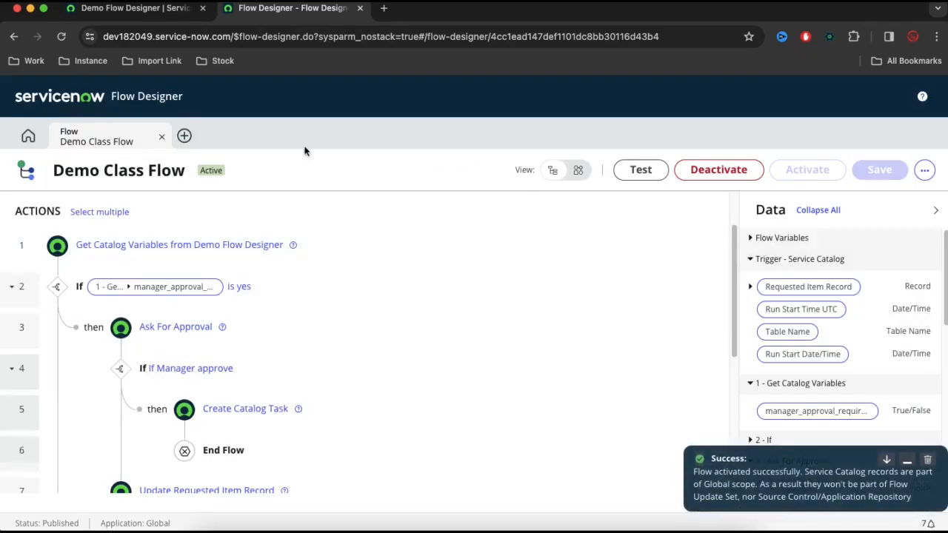
Step: Copy the flow's name and open the configuration record of the Demo Flow Designer catalog item
left_click_drag(186, 171, 49, 171)
left_click(120, 12)
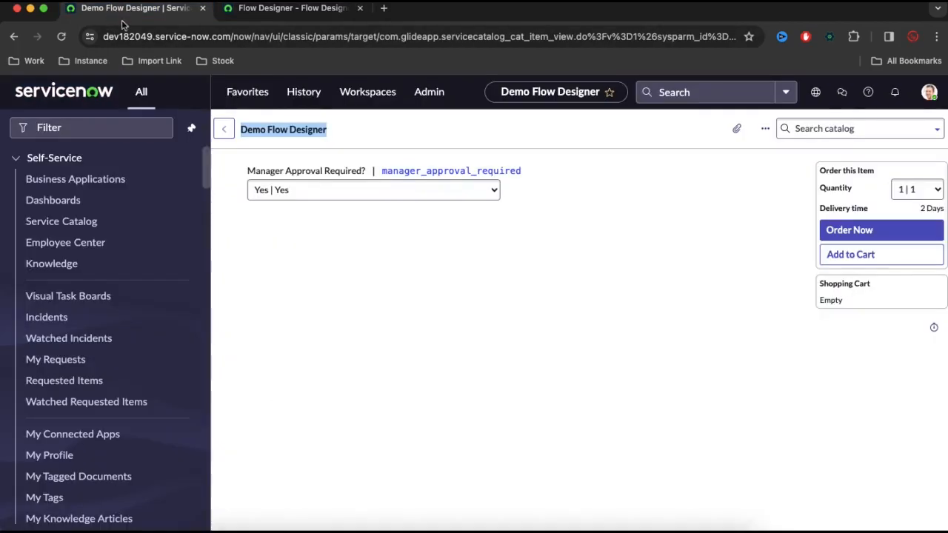
right_click(342, 123)
left_click(352, 129)
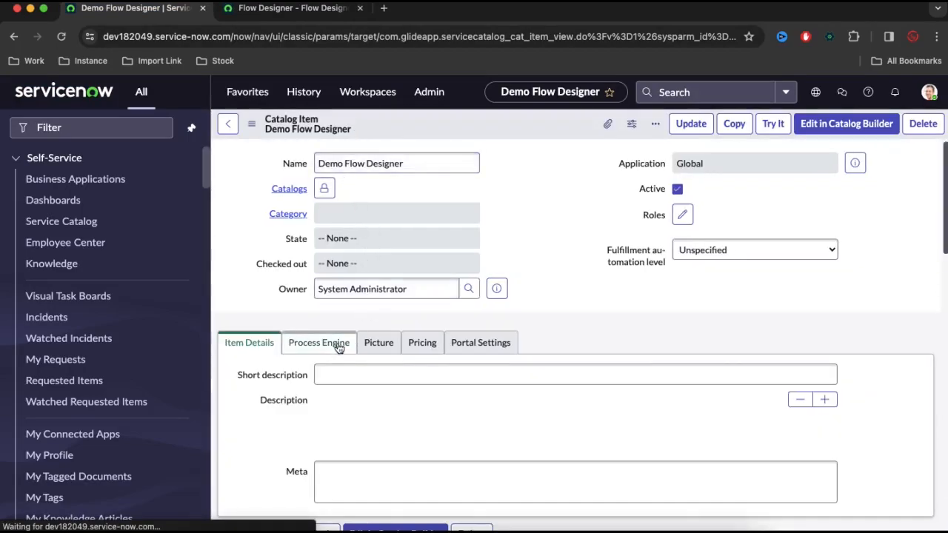
Step: Set the catalog item's process engine Flow to Demo Class Flow and save the item
left_click(345, 345)
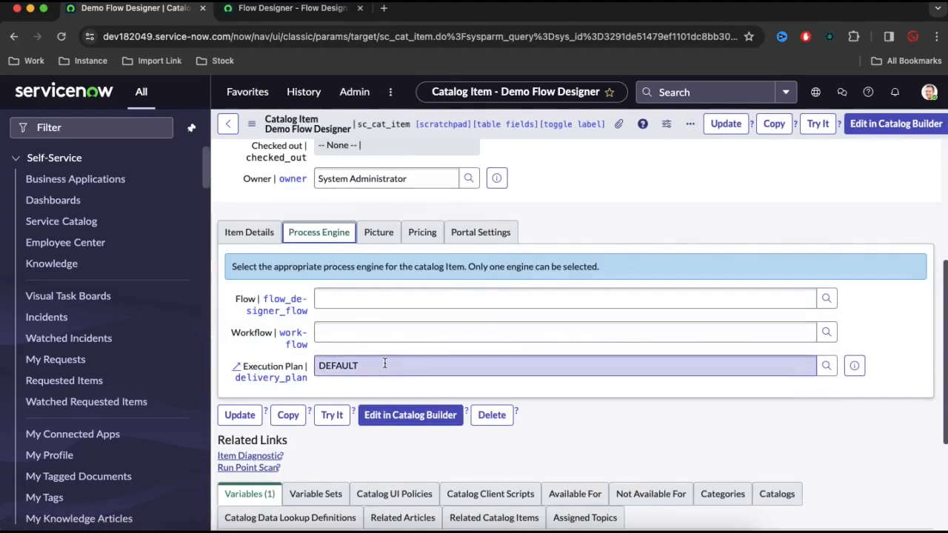
left_click(350, 302)
type("Demo Class Flow")
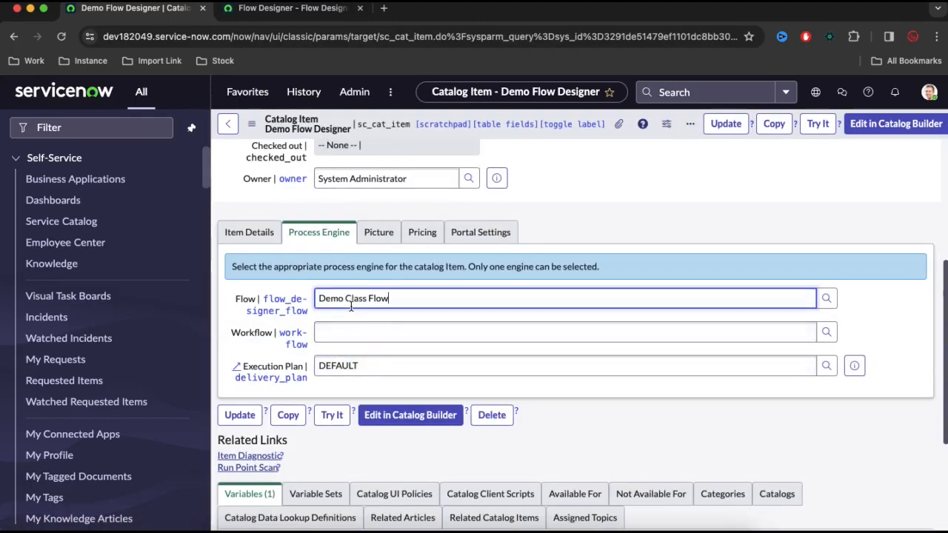
left_click(589, 229)
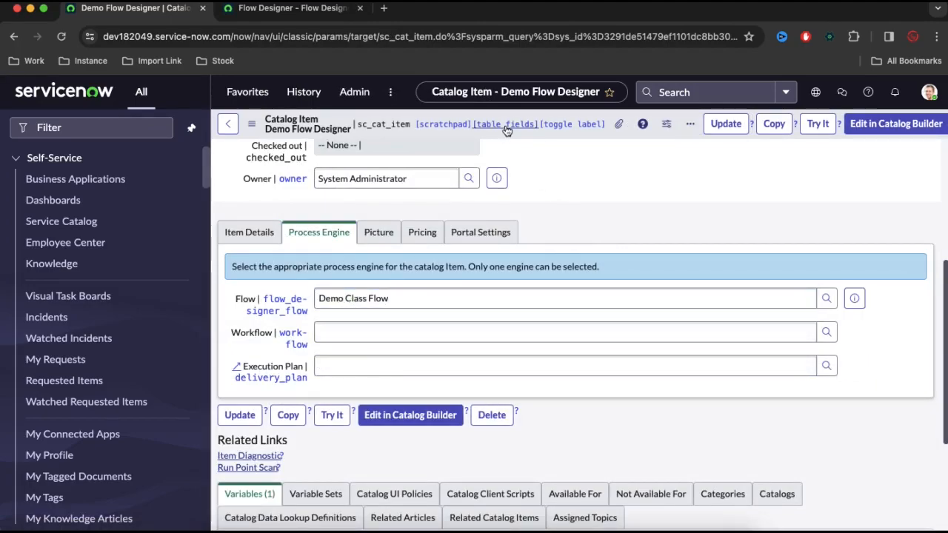
right_click(354, 126)
left_click(372, 132)
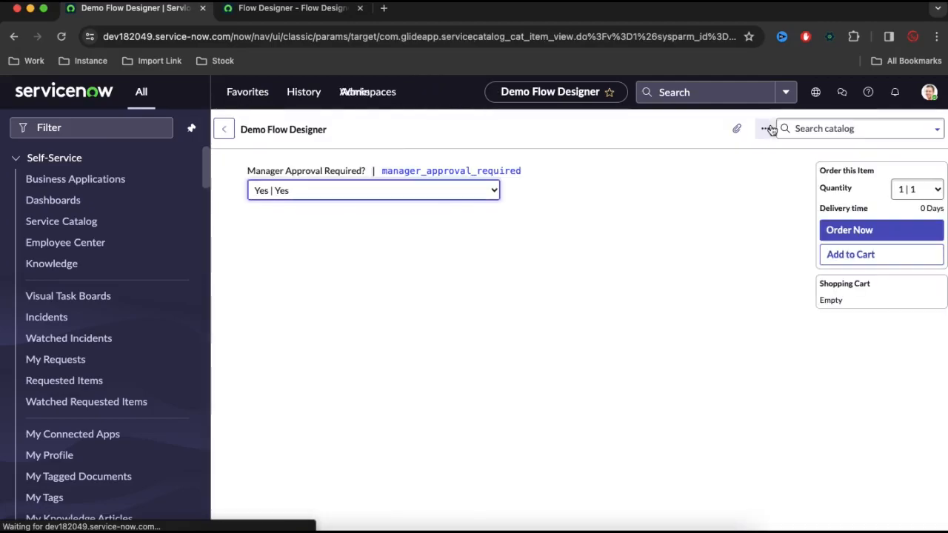
Step: Order the Demo Flow Designer item with Manager Approval Required? set to Yes and quantity 1
left_click(262, 191)
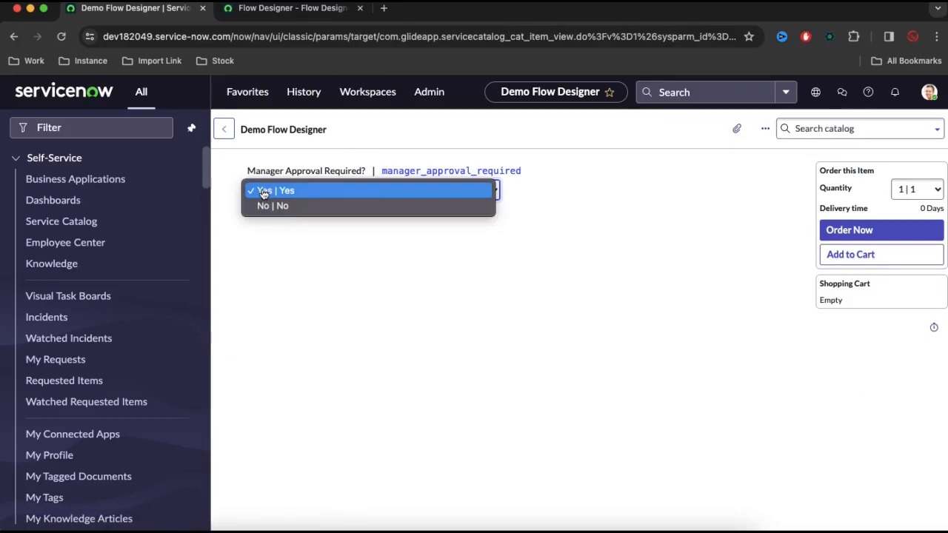
left_click(544, 353)
left_click(835, 235)
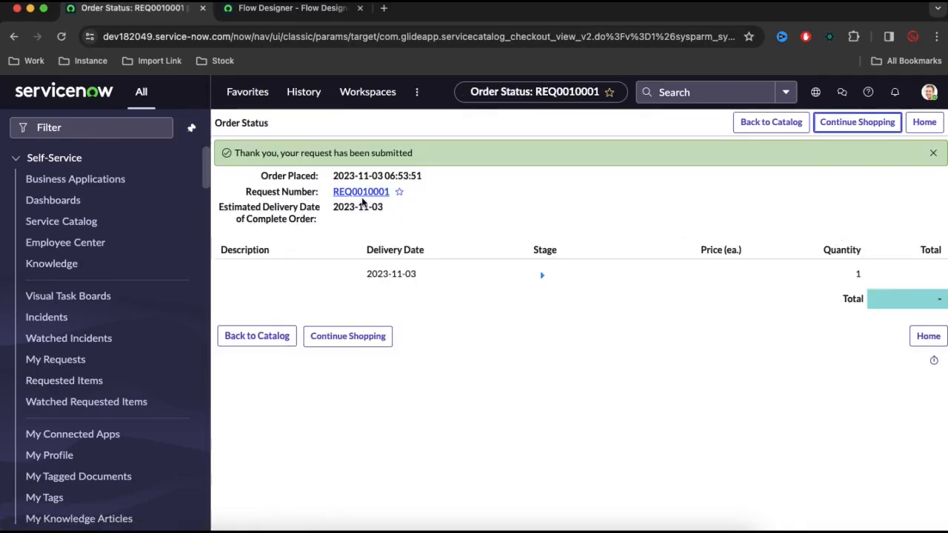
Step: Open the submitted request and its requested item for Demo Flow Designer
left_click(361, 192)
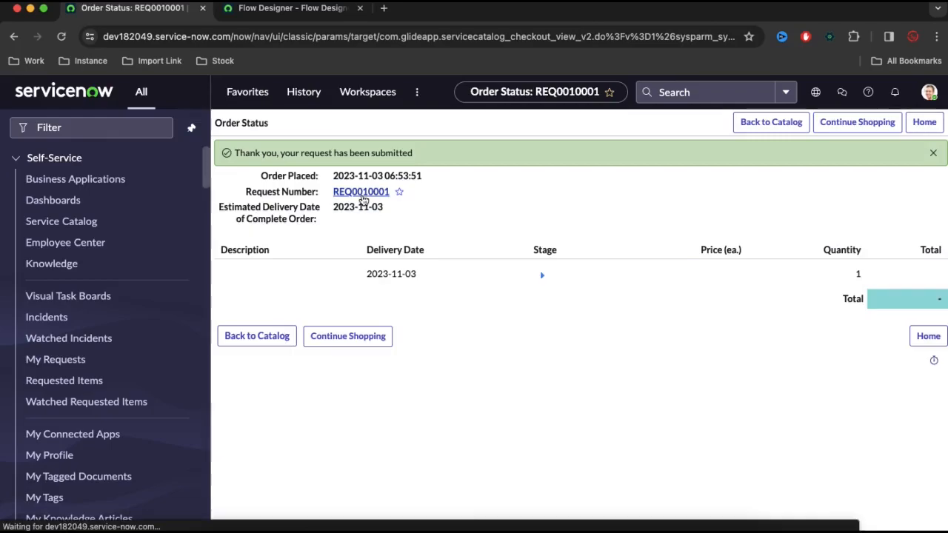
left_click(362, 194)
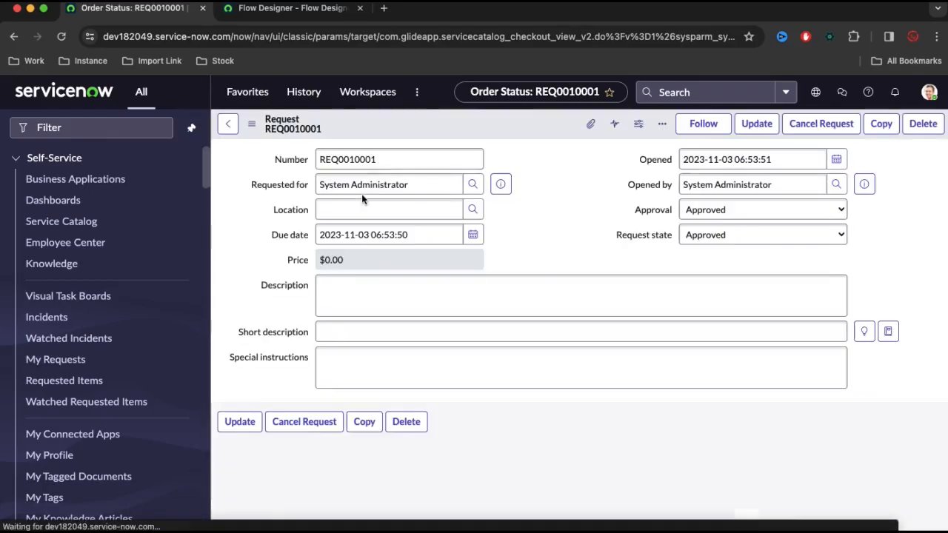
scroll(340, 340, "down", 3)
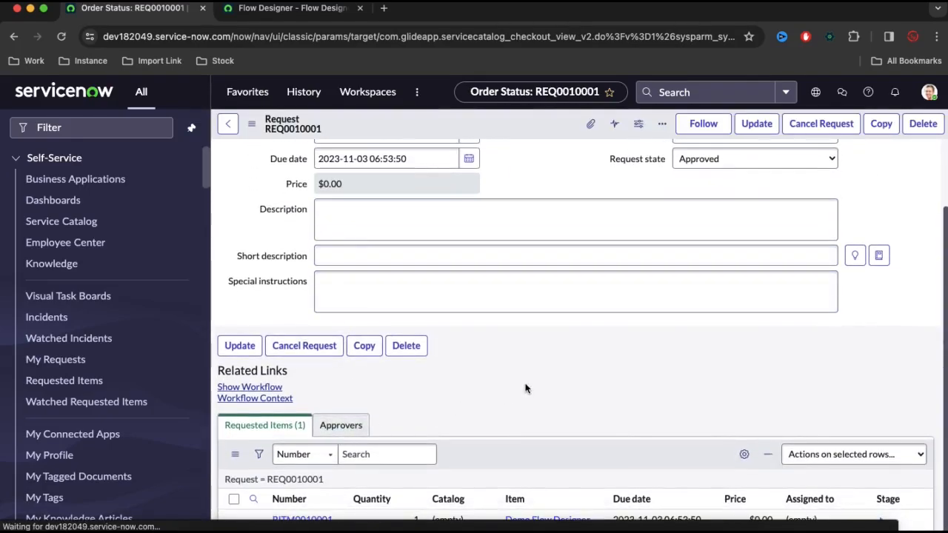
scroll(519, 391, "down", 5)
left_click(303, 442)
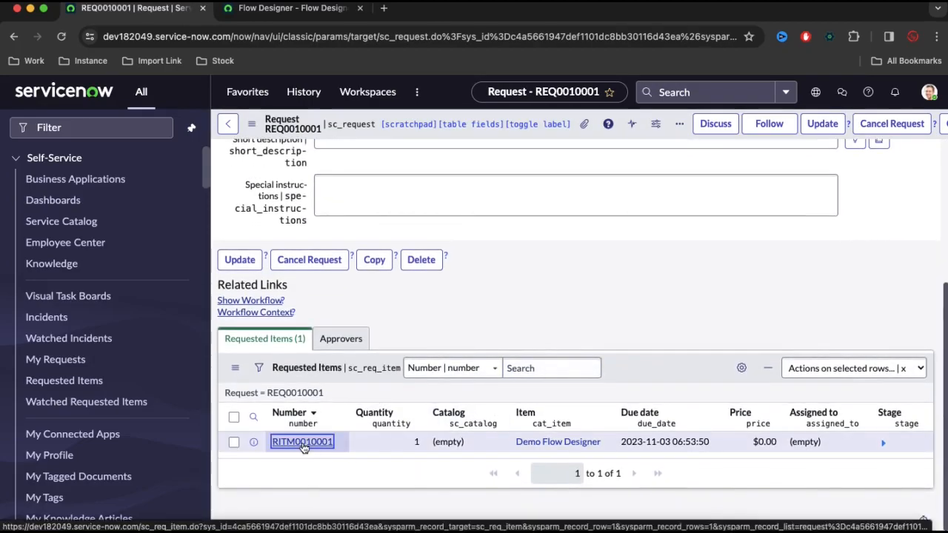
Step: Check the requested item's variables, approvers and catalog tasks before approval
scroll(314, 391, "down", 6)
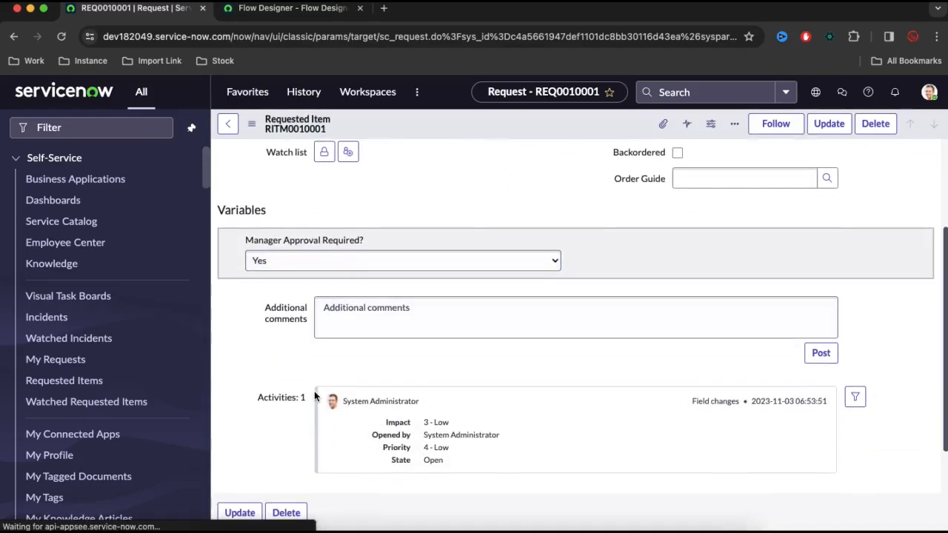
scroll(316, 394, "down", 6)
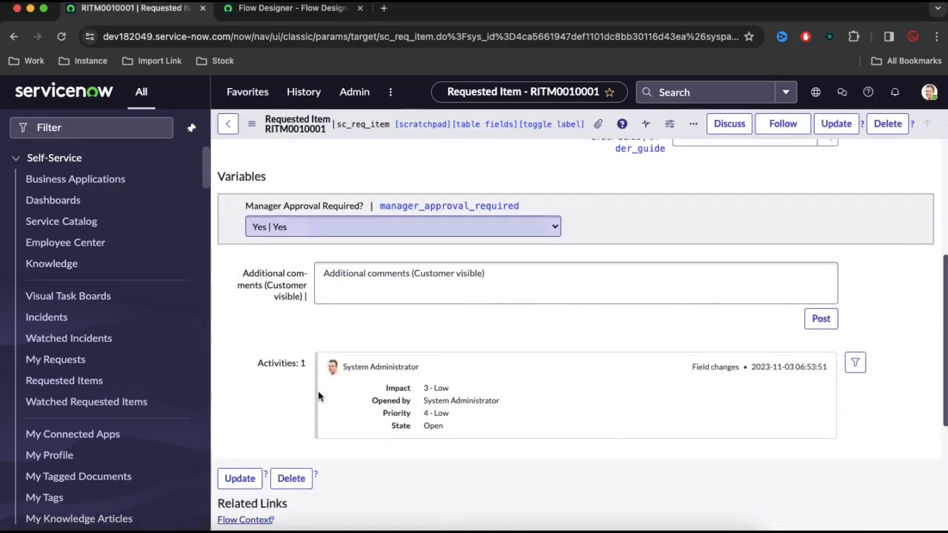
left_click(328, 400)
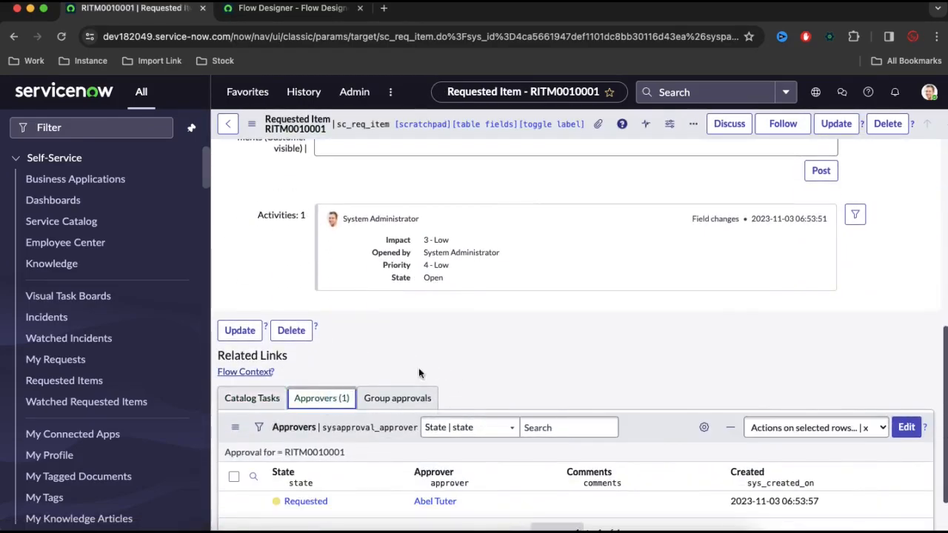
scroll(437, 378, "down", 1)
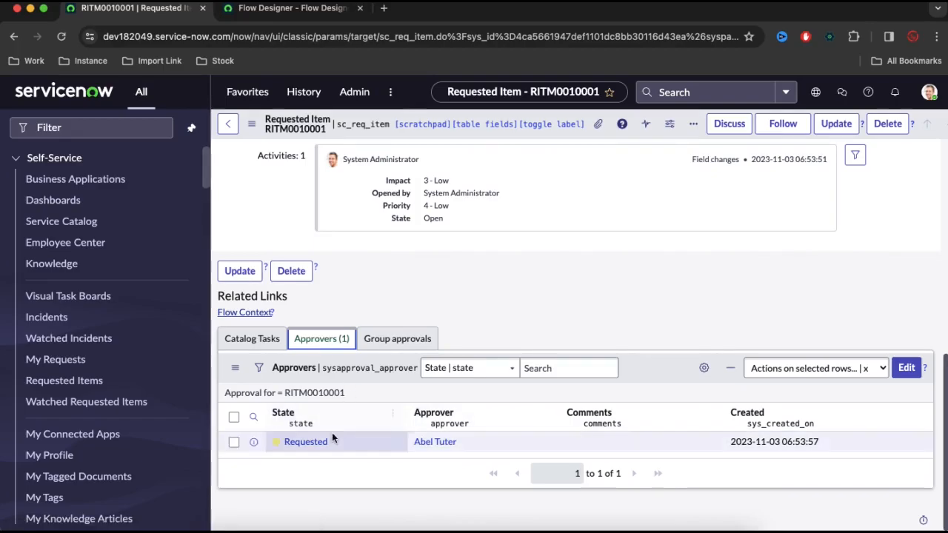
left_click(257, 344)
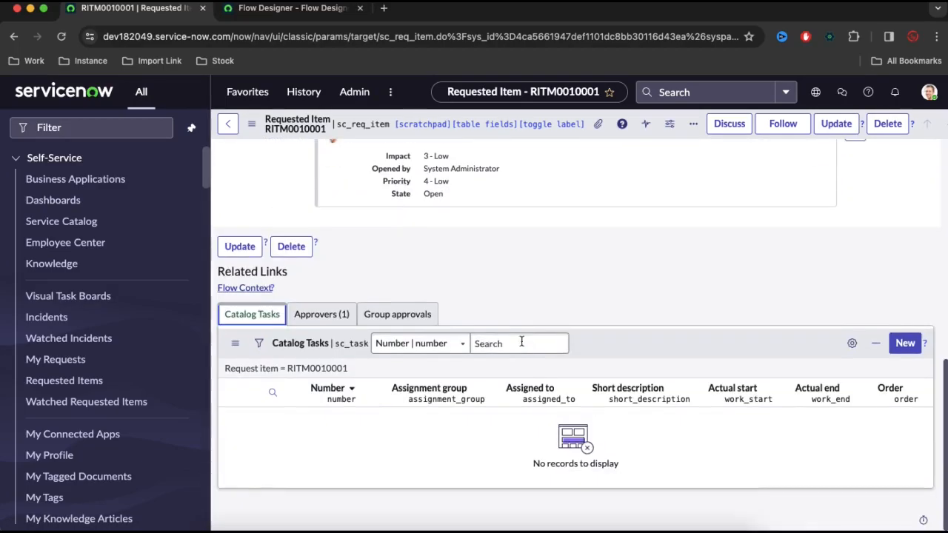
Step: Open the requested approval record in a separate tab, check the requested item's stage and state, and approve it
left_click(321, 314)
left_click(309, 442)
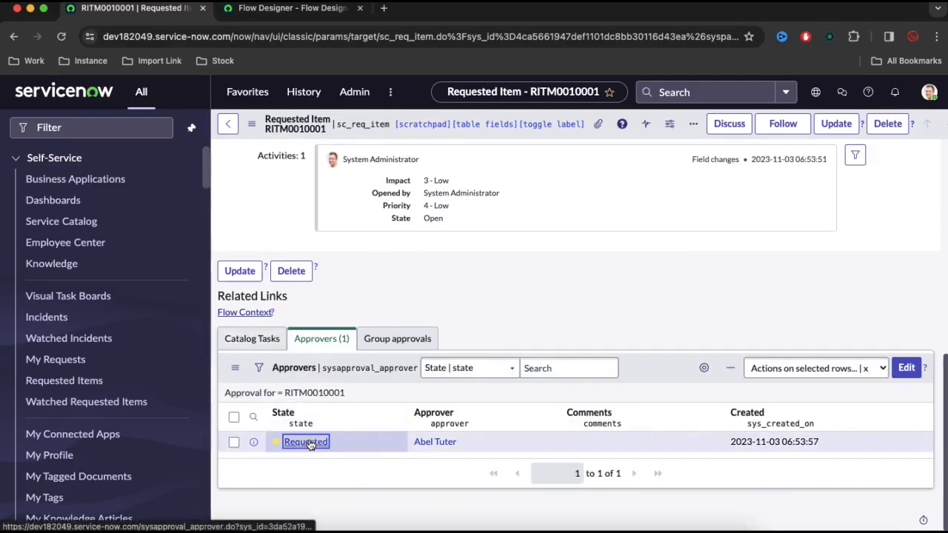
left_click(419, 16)
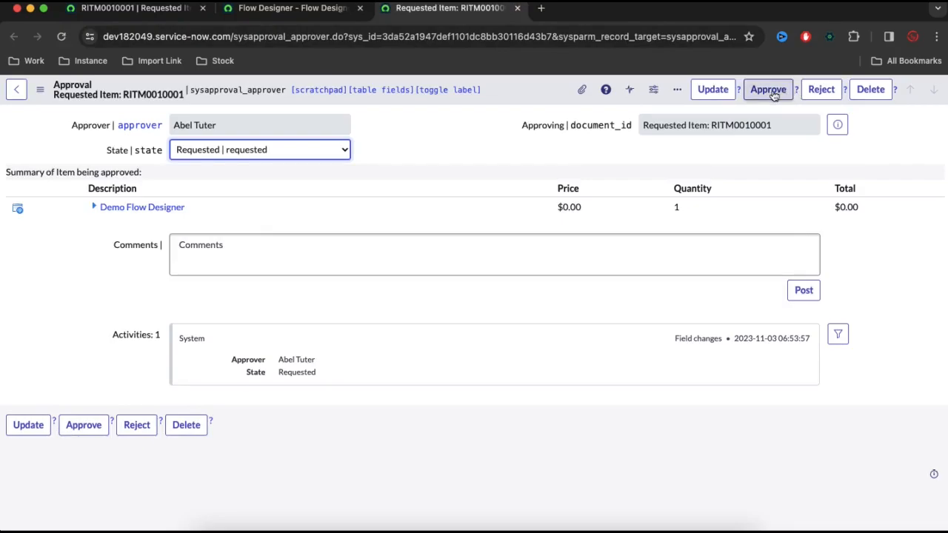
left_click(137, 8)
scroll(439, 226, "up", 10)
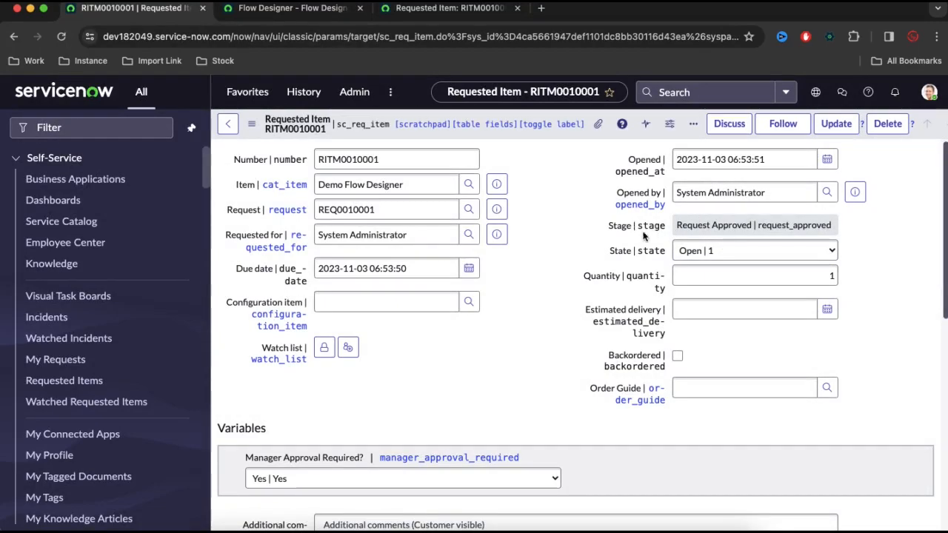
left_click(413, 9)
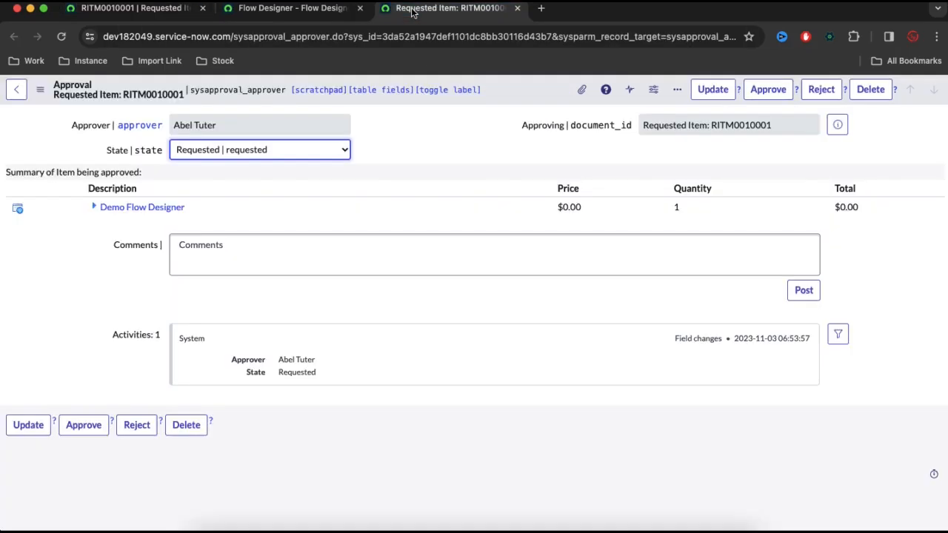
left_click(753, 93)
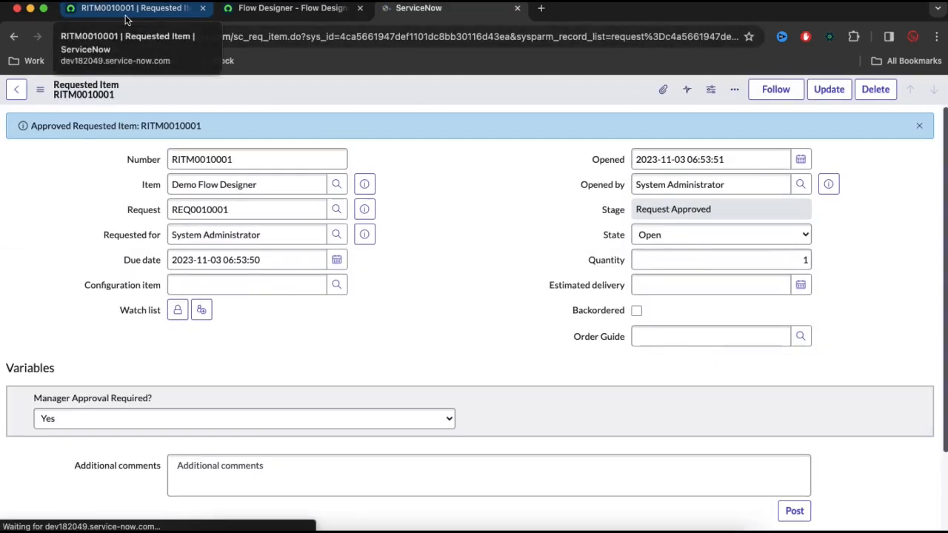
Step: Return to the requested item and check its catalog tasks following the approval
left_click(126, 10)
scroll(294, 373, "down", 10)
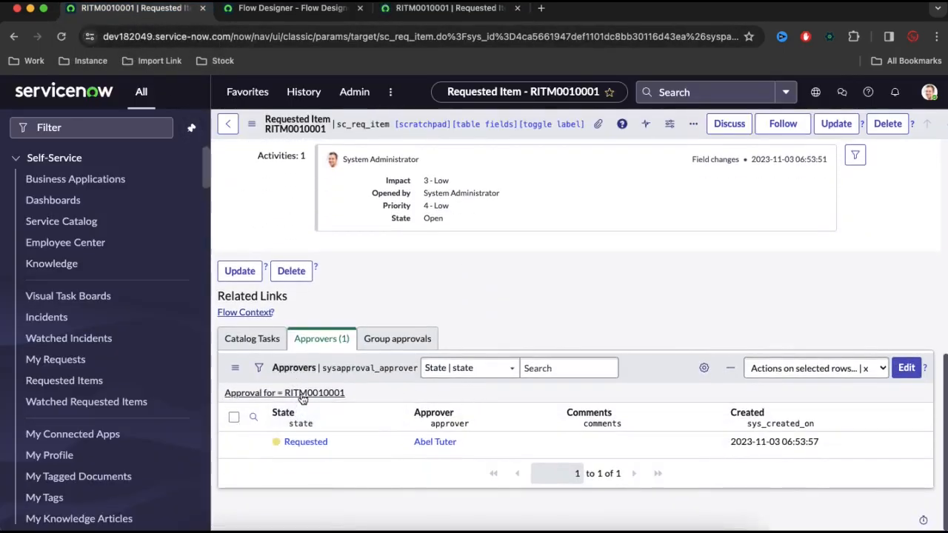
left_click(265, 351)
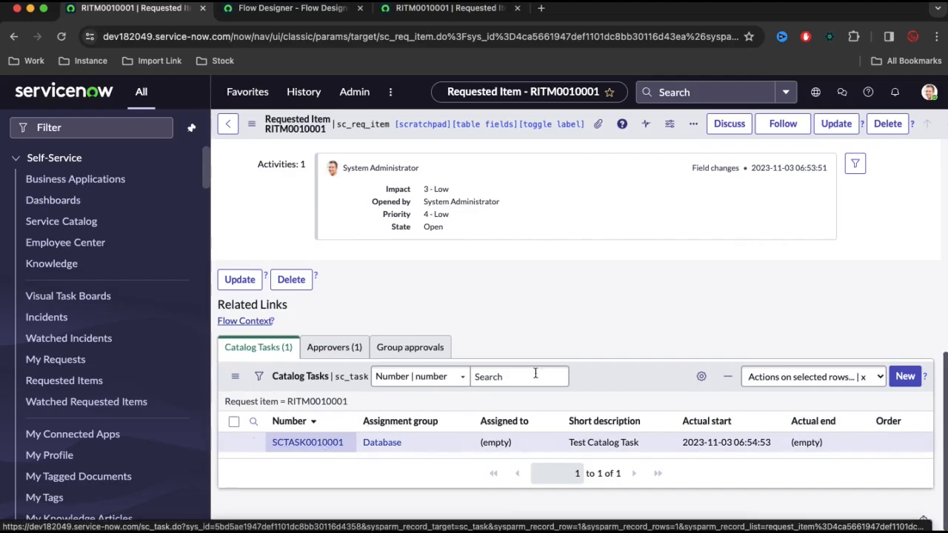
Step: Reload the requested item, open its Test Catalog Task in a separate tab, and close the task
scroll(525, 377, "up", 10)
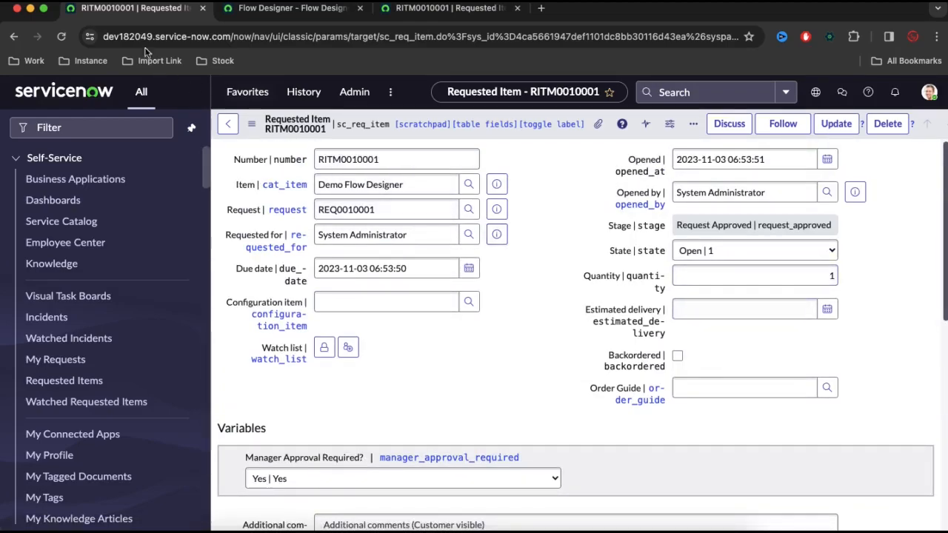
left_click(63, 35)
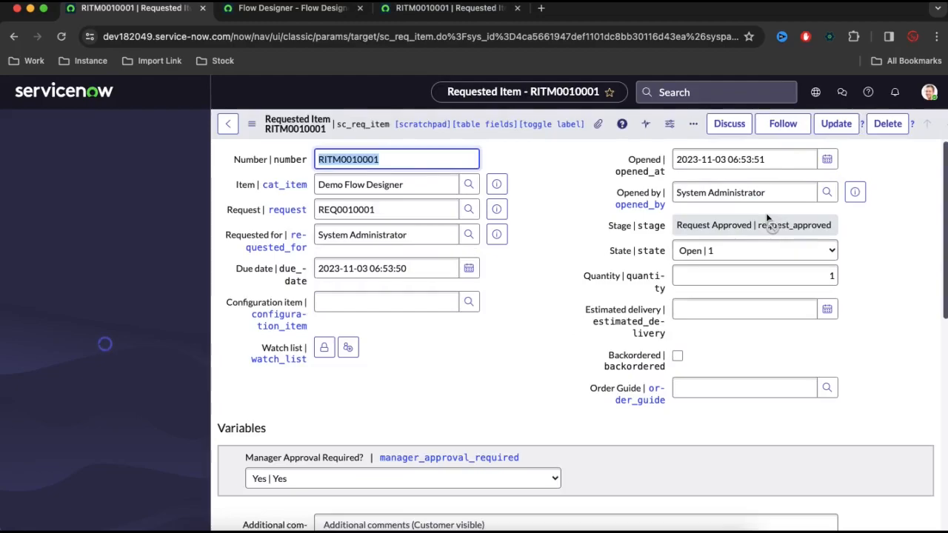
scroll(588, 313, "down", 10)
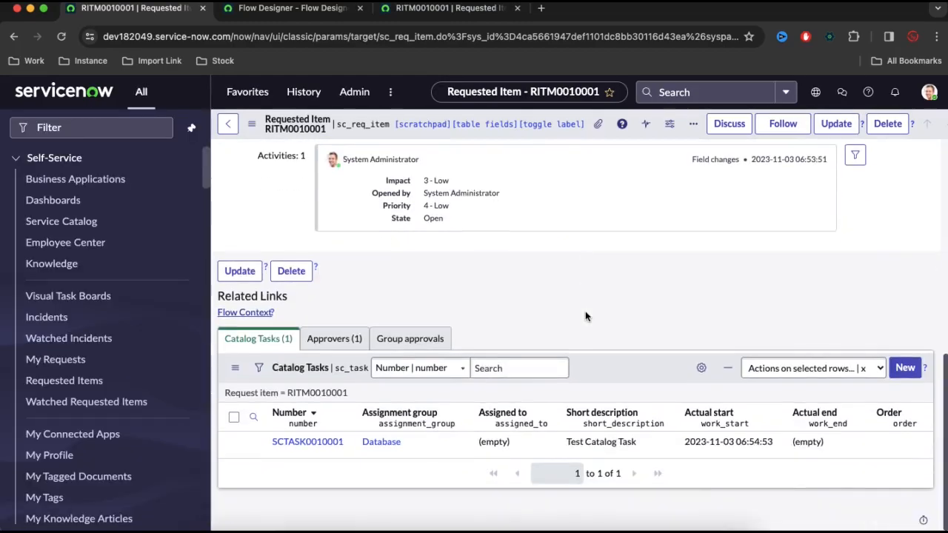
left_click(307, 442, "super")
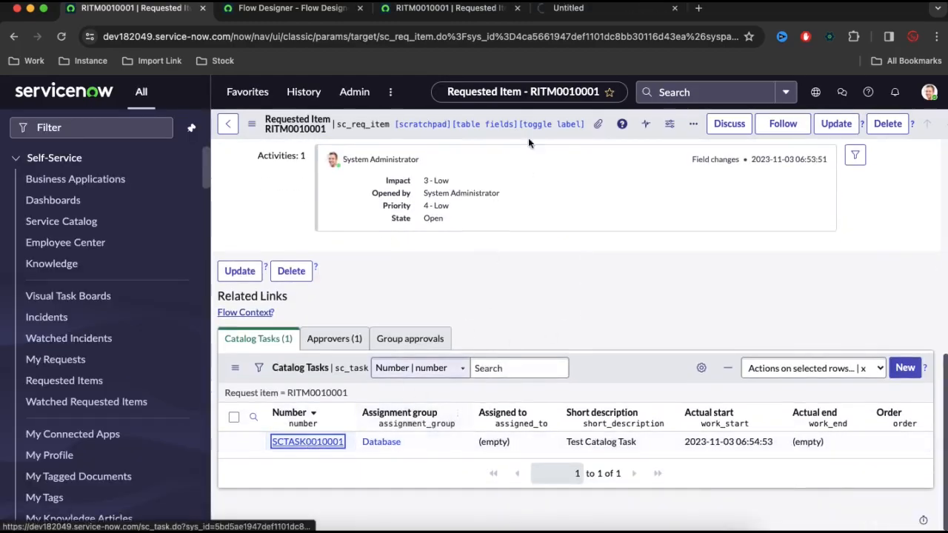
left_click(570, 9)
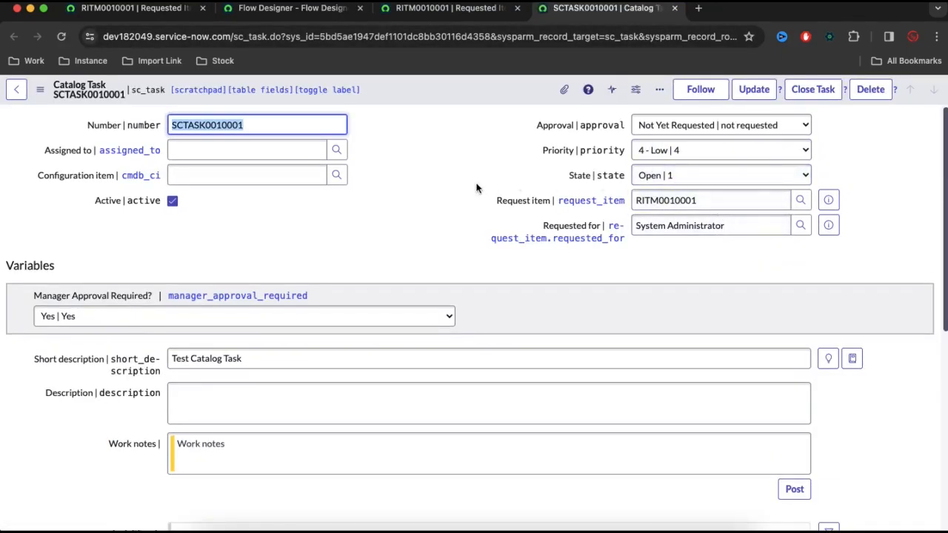
left_click(807, 91)
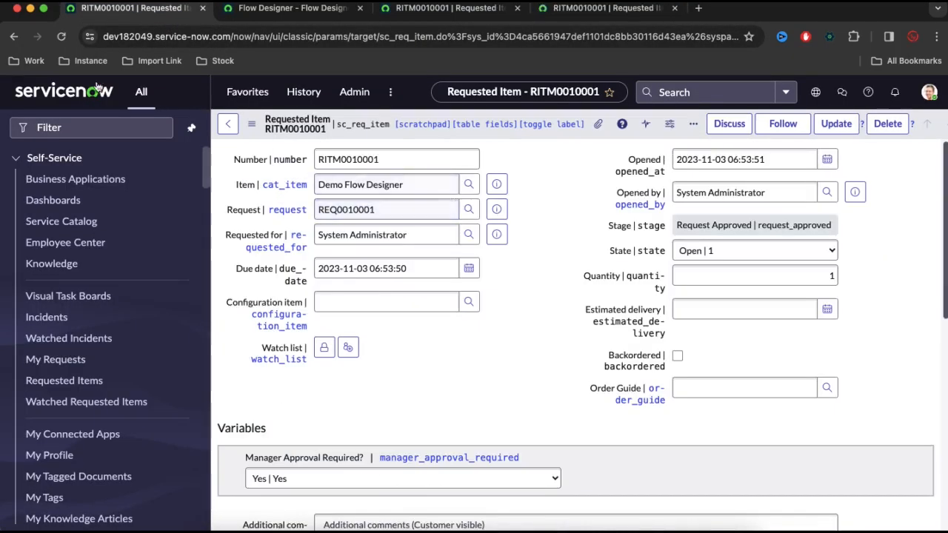
Step: Reload the requested item and check its catalog task, stage and available state choices following the task's closure
left_click(60, 37)
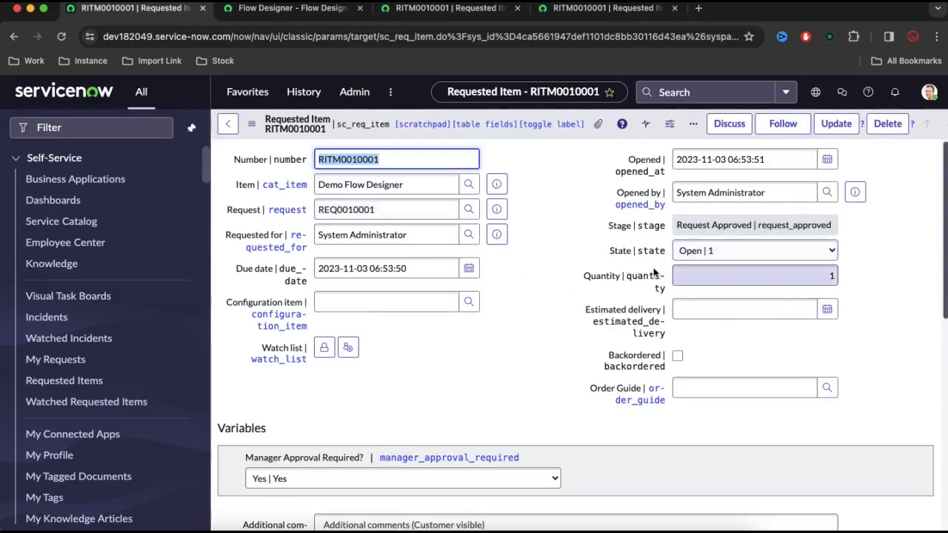
scroll(652, 268, "down", 3)
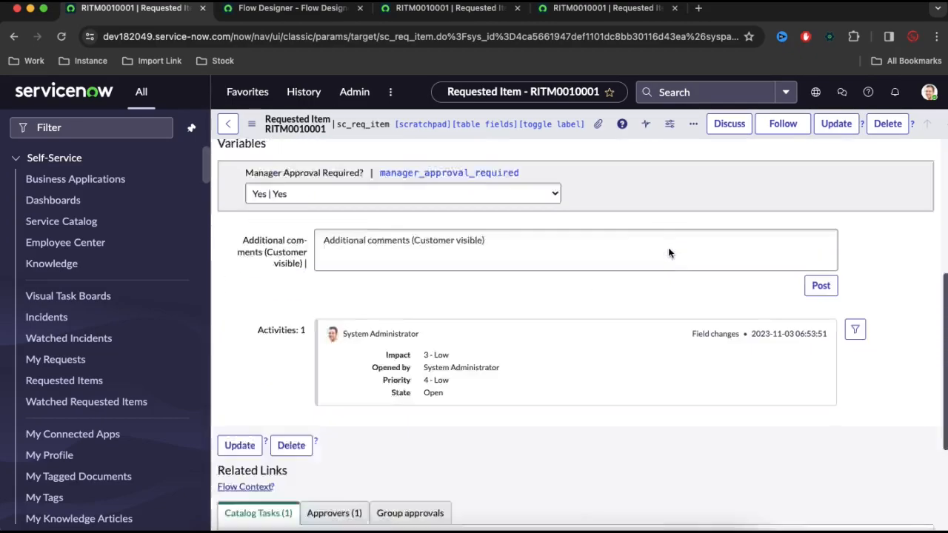
scroll(669, 253, "down", 5)
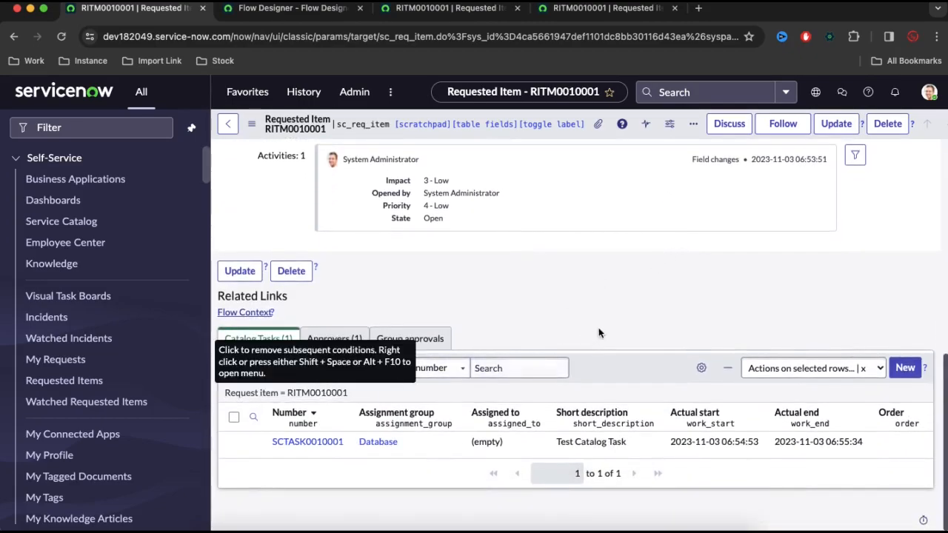
scroll(592, 337, "up", 10)
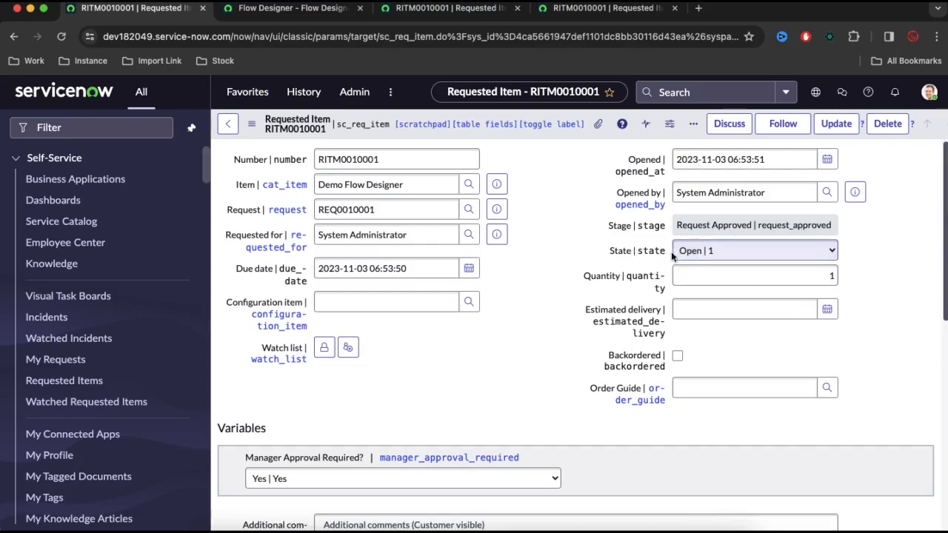
left_click(683, 252)
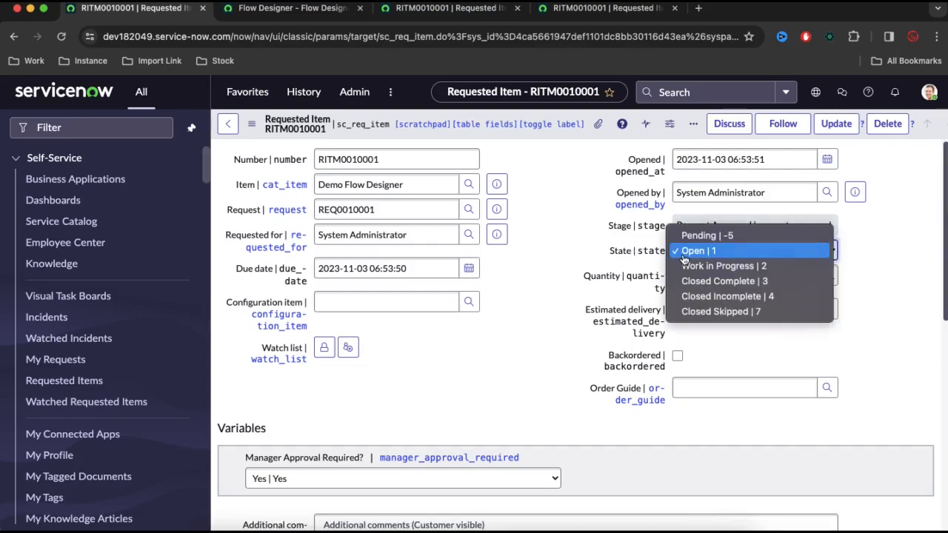
left_click(581, 268)
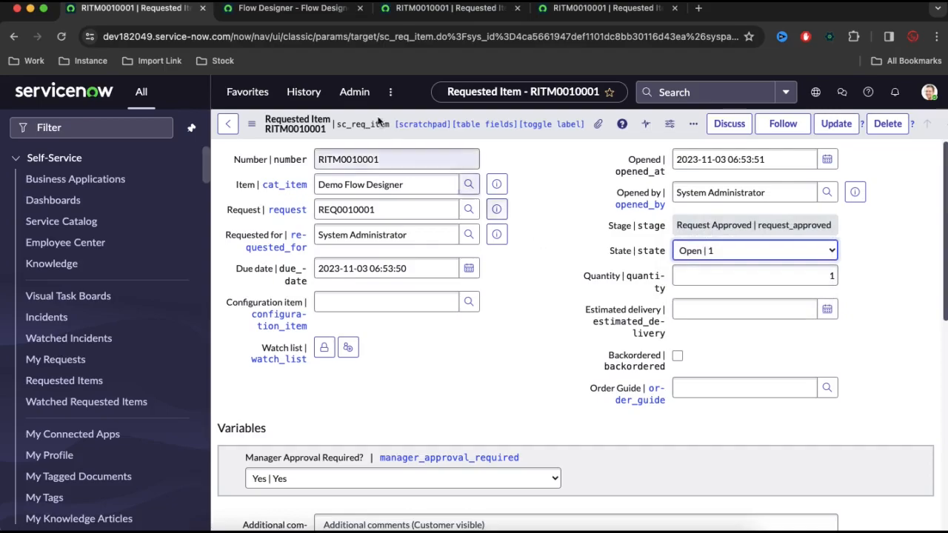
Step: In Demo Class Flow, add the flow stages from the Requested Item template and save them
left_click(309, 13)
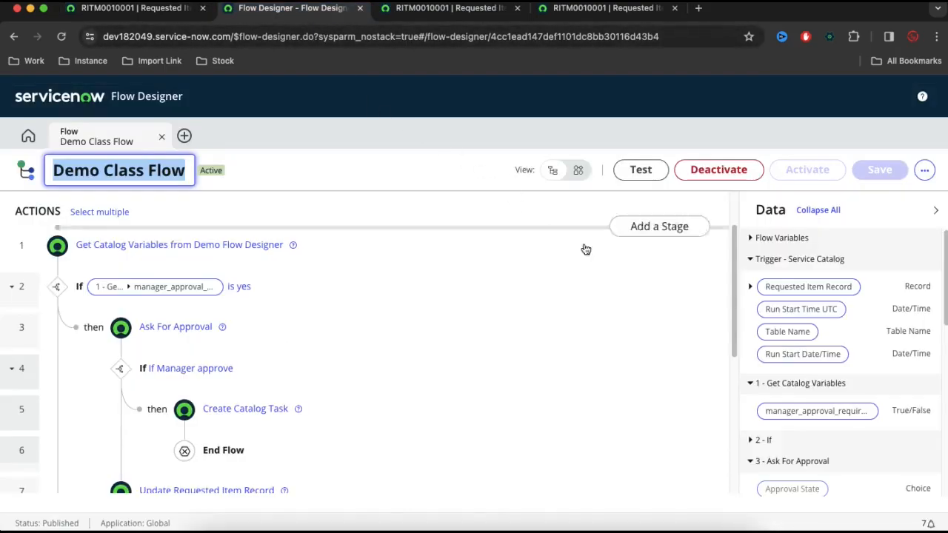
left_click(926, 171)
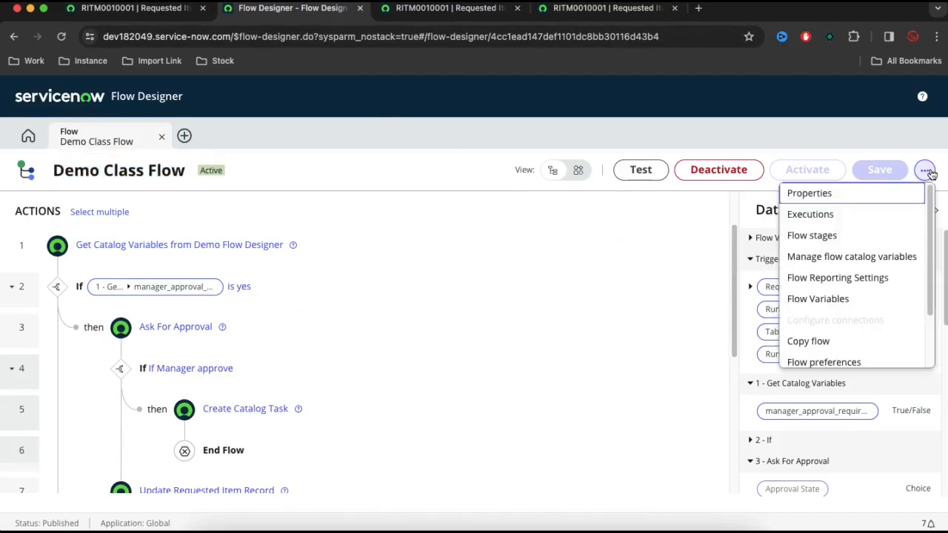
left_click(835, 239)
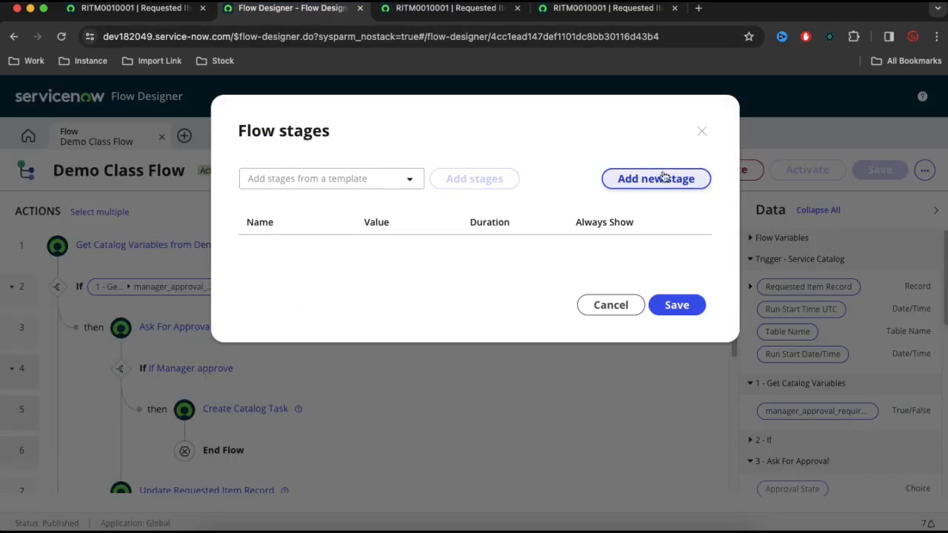
left_click(409, 180)
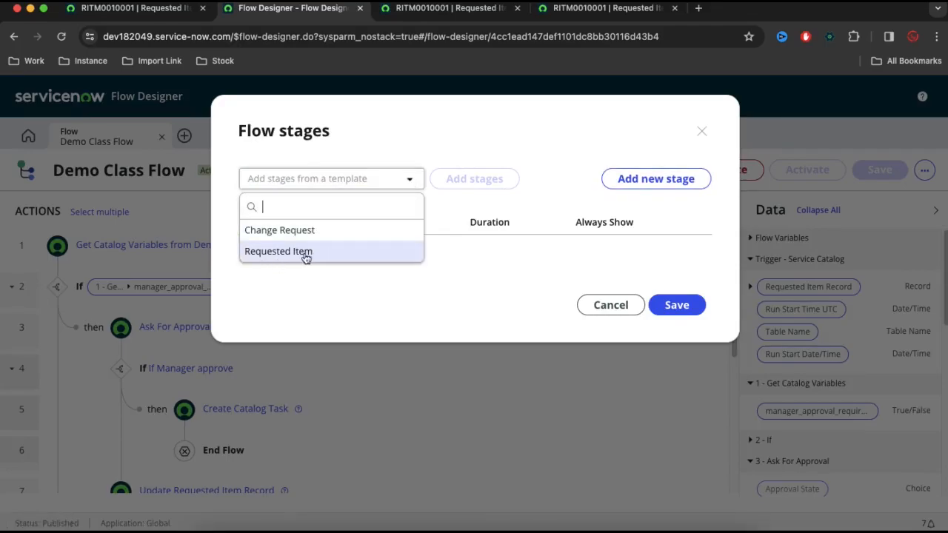
left_click(306, 252)
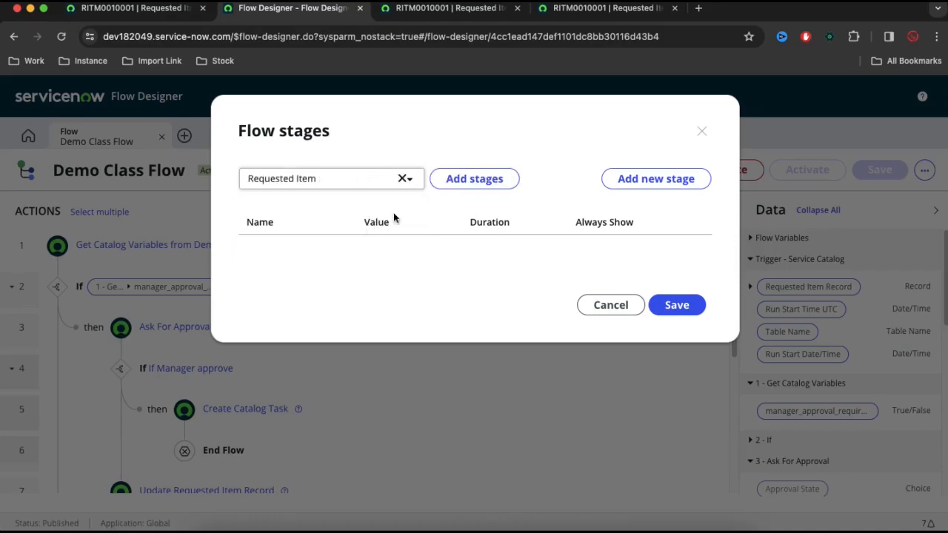
left_click(471, 178)
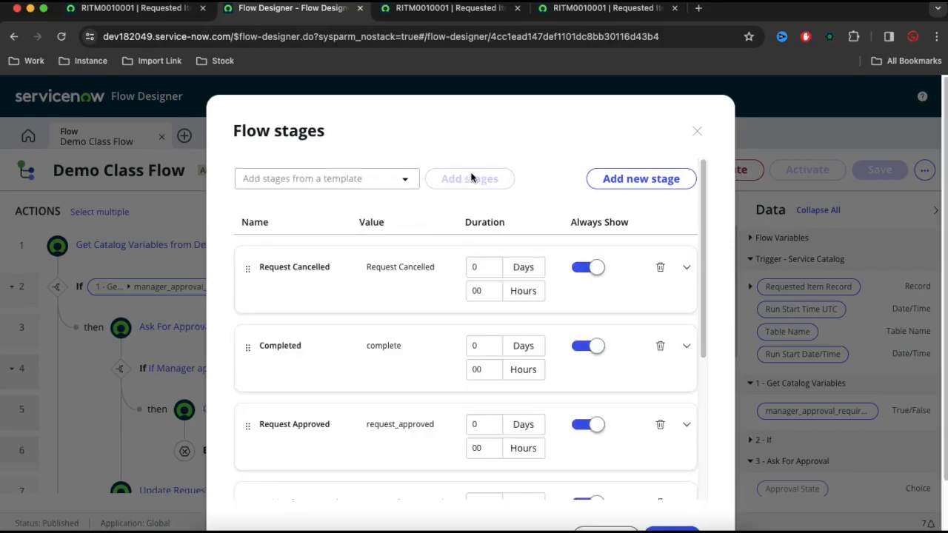
scroll(399, 368, "down", 5)
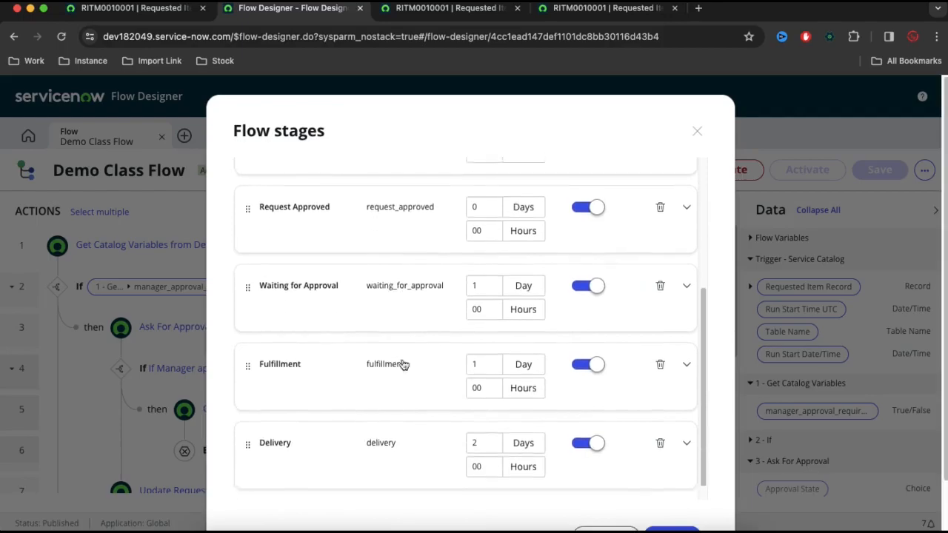
scroll(410, 337, "up", 5)
scroll(454, 289, "down", 5)
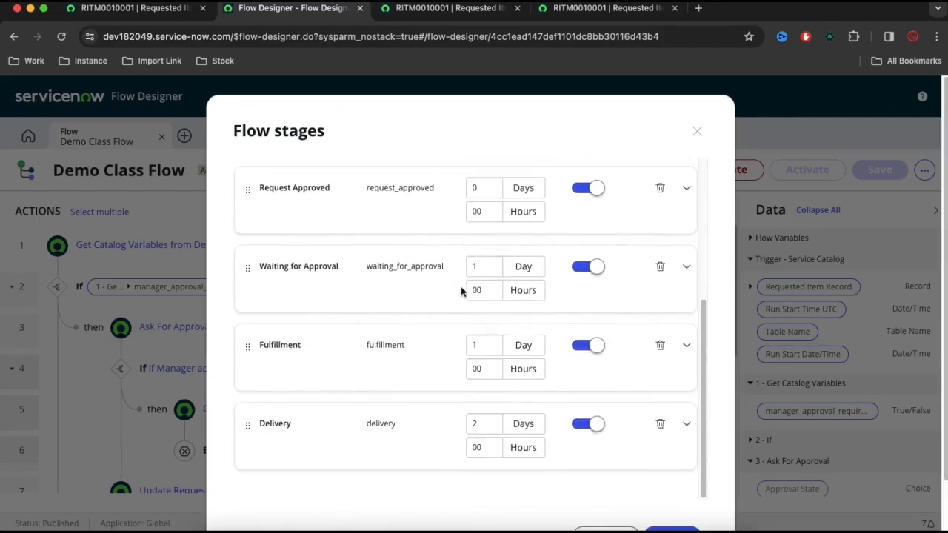
scroll(643, 388, "down", 2)
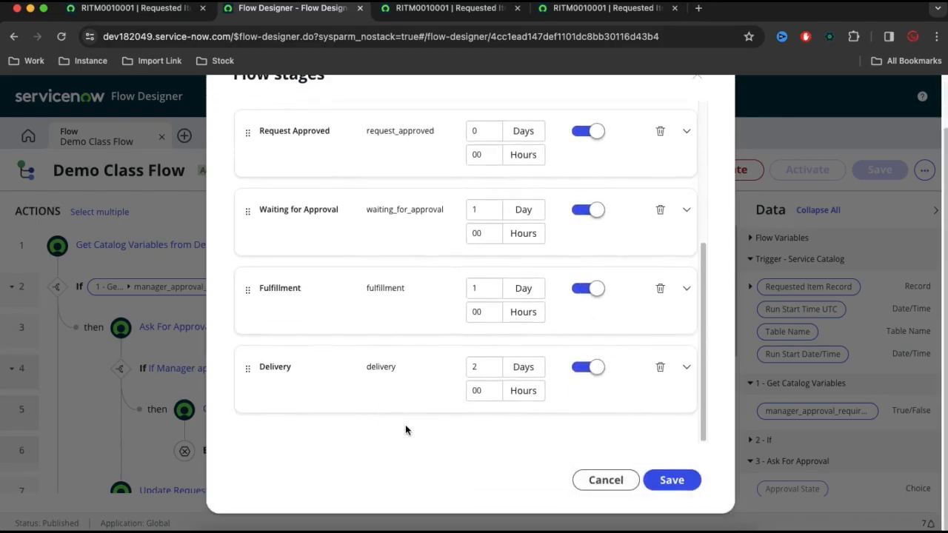
left_click(676, 482)
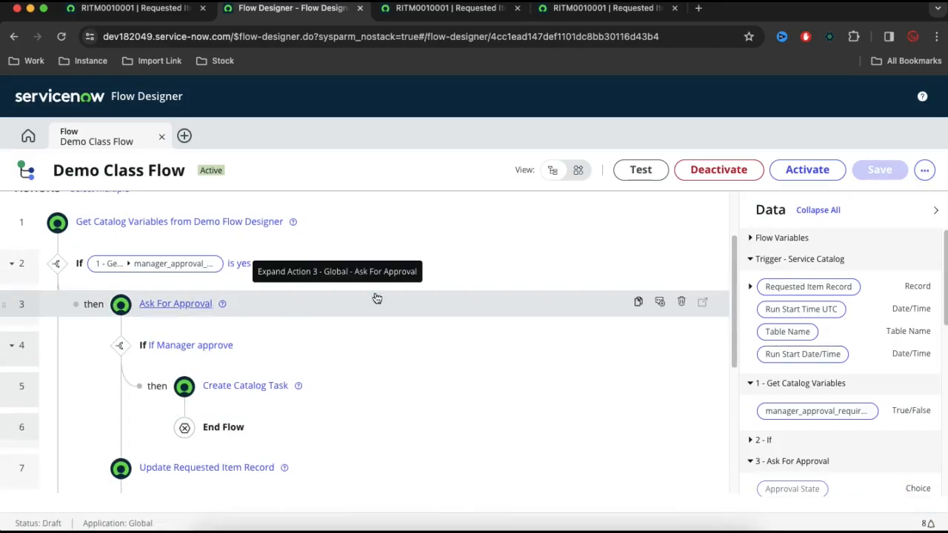
Step: Set the Waiting for Approval stage before the Ask For Approval action
mouse_move(633, 291)
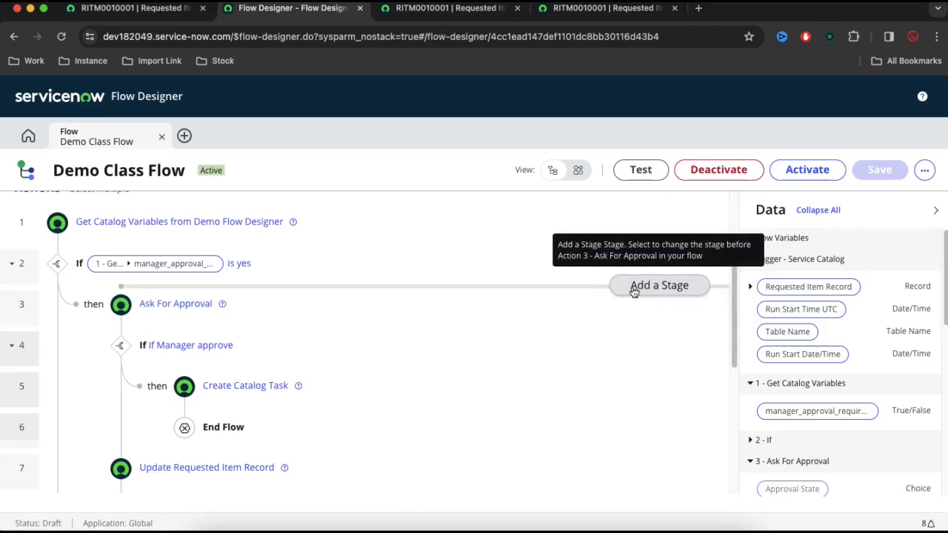
left_click(633, 291)
left_click(630, 289)
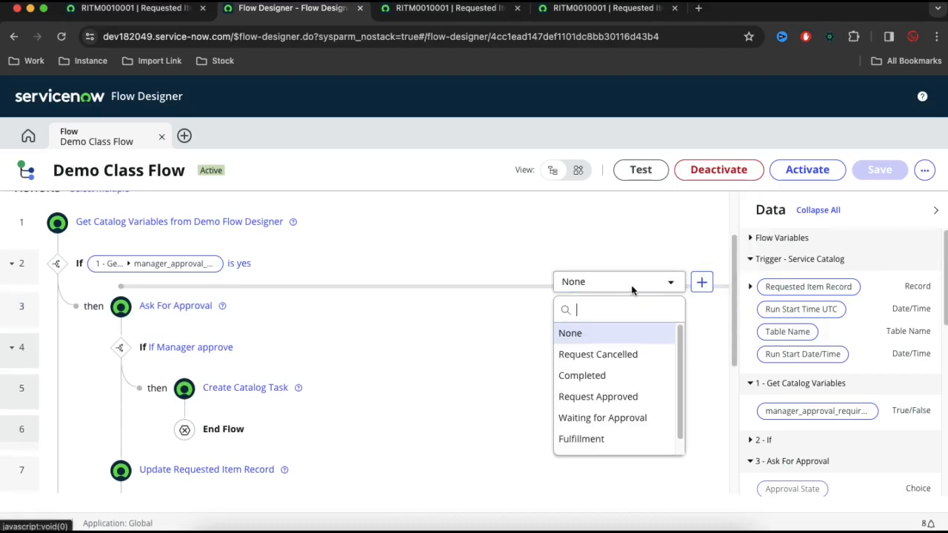
left_click(626, 419)
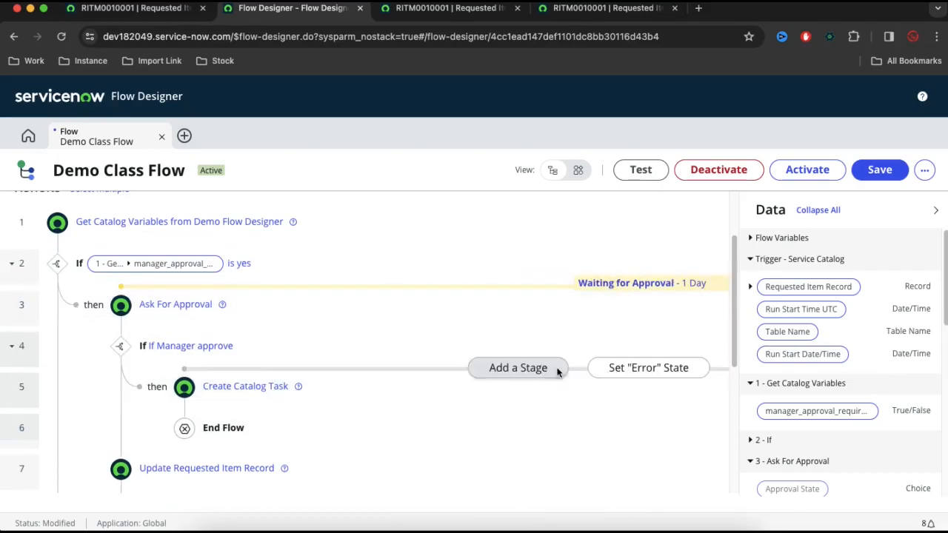
Step: Set the Fulfillment stage before the Create Catalog Task action in the manager-approved branch
mouse_move(542, 374)
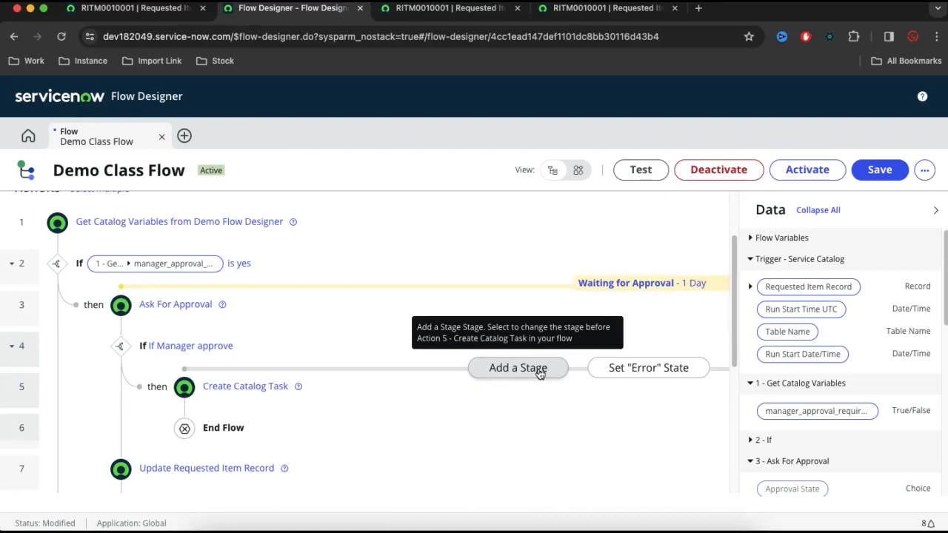
left_click(540, 368)
left_click(592, 364)
scroll(607, 332, "down", 1)
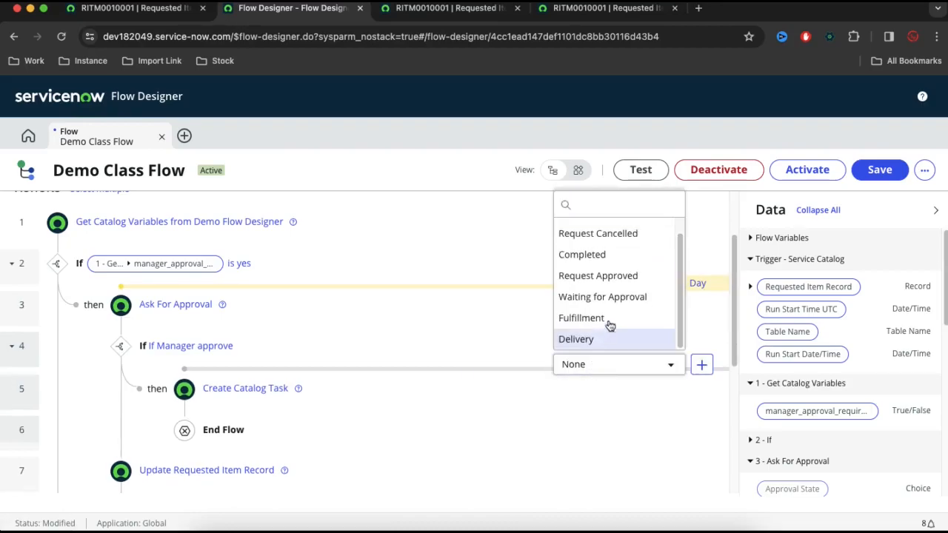
left_click(613, 320)
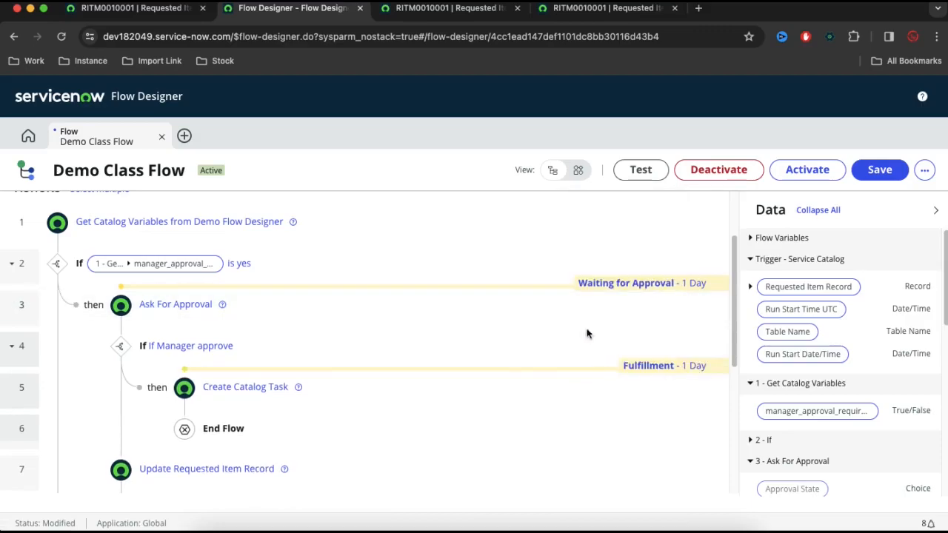
Step: Set the Completed stage before the End Flow step in the manager-approved branch
scroll(237, 354, "down", 1)
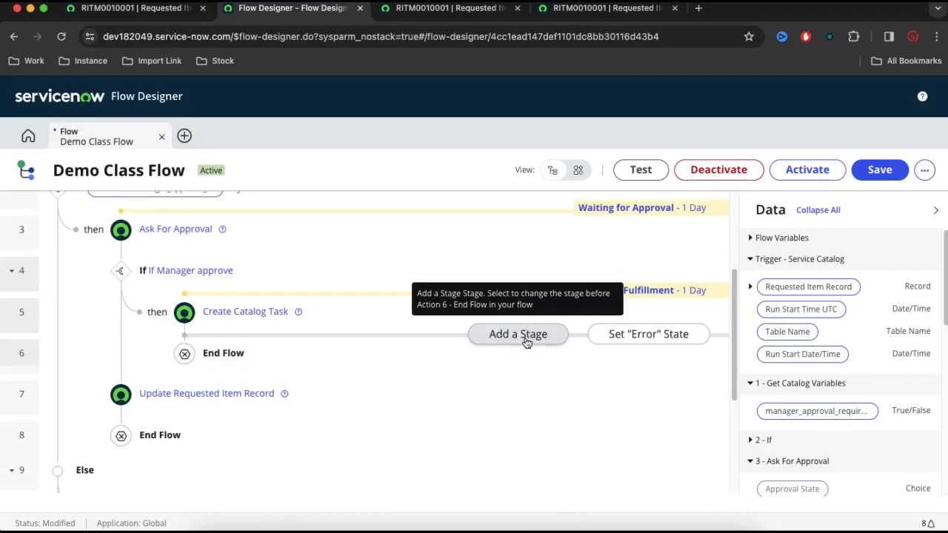
left_click(525, 338)
left_click(595, 337)
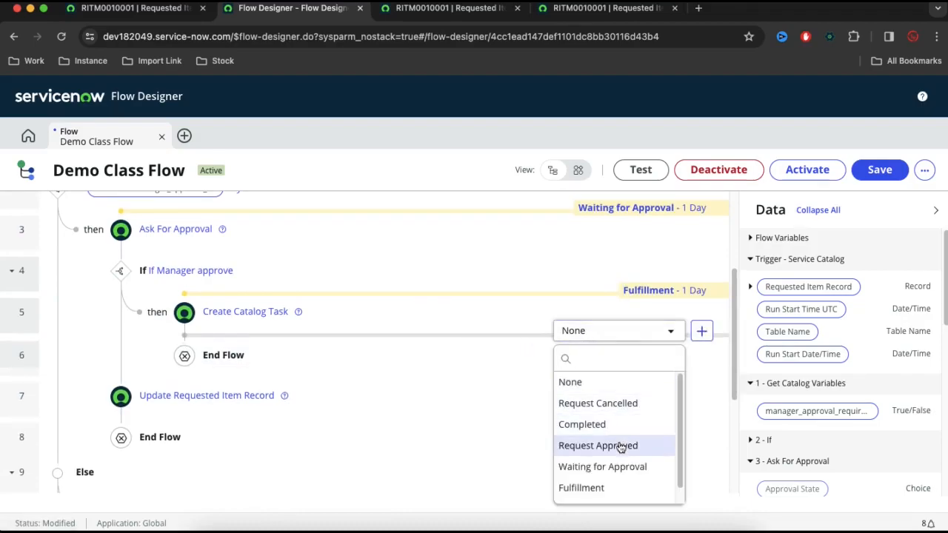
left_click(592, 425)
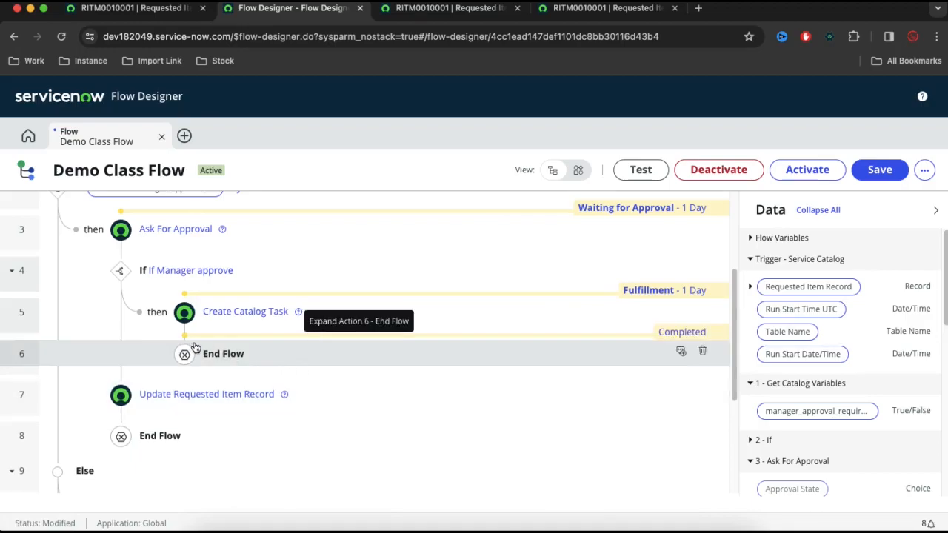
Step: Delete the End Flow step that follows Create Catalog Task in the manager-approved branch
left_click(188, 347)
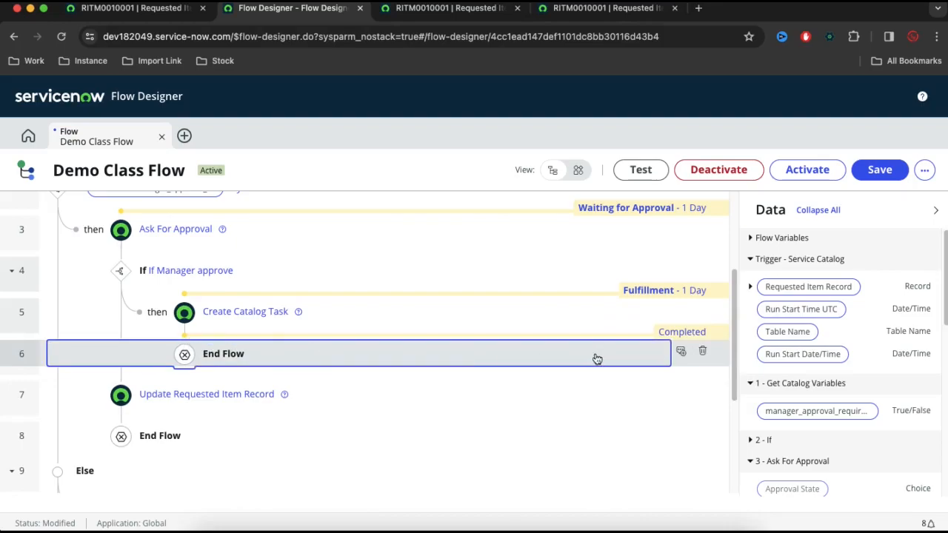
left_click(702, 352)
left_click(585, 271)
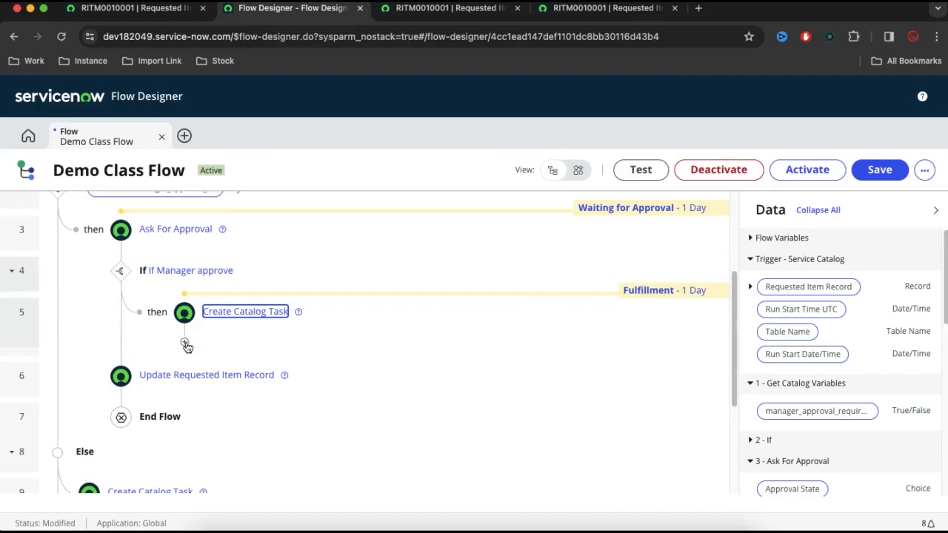
Step: Add an Update Record action after Create Catalog Task in the manager-approved branch, targeting the trigger's Requested Item Record
left_click(185, 344)
left_click(252, 349)
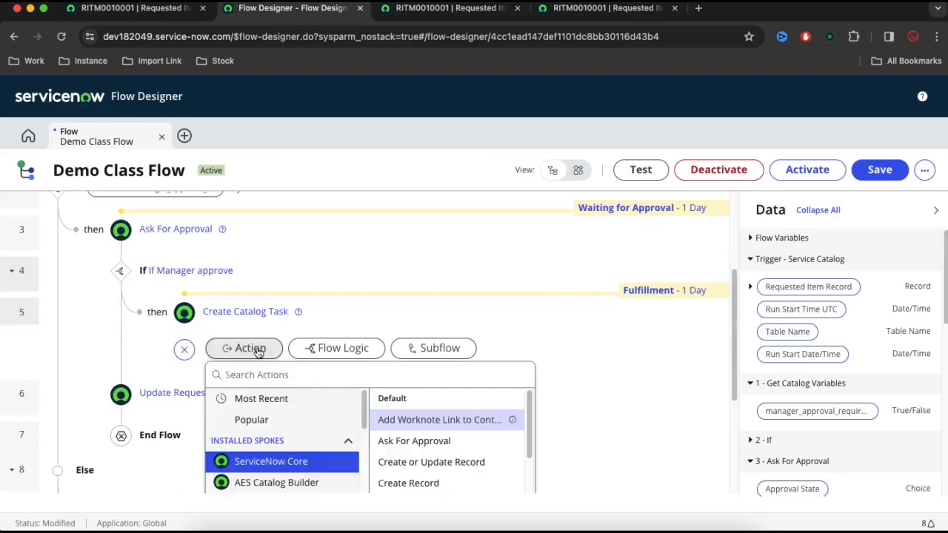
scroll(445, 438, "down", 5)
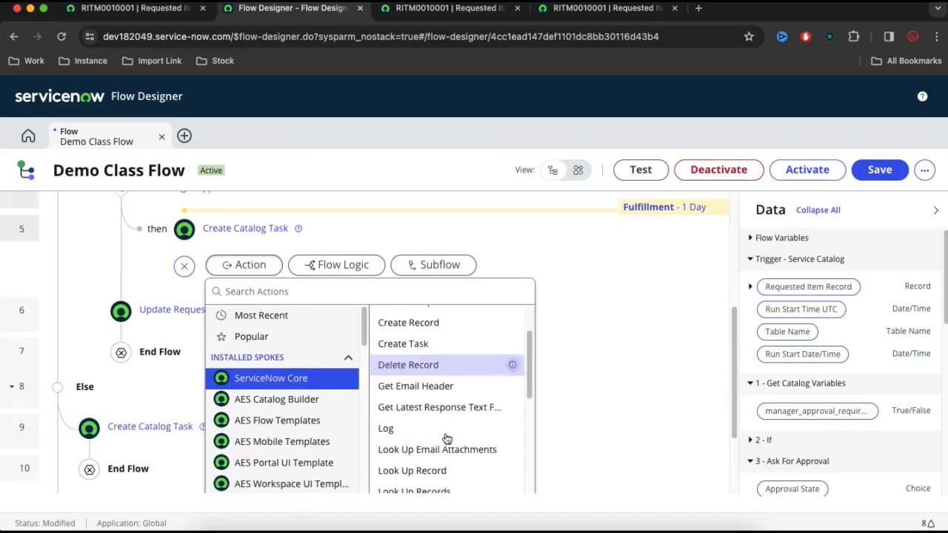
scroll(439, 451, "down", 1)
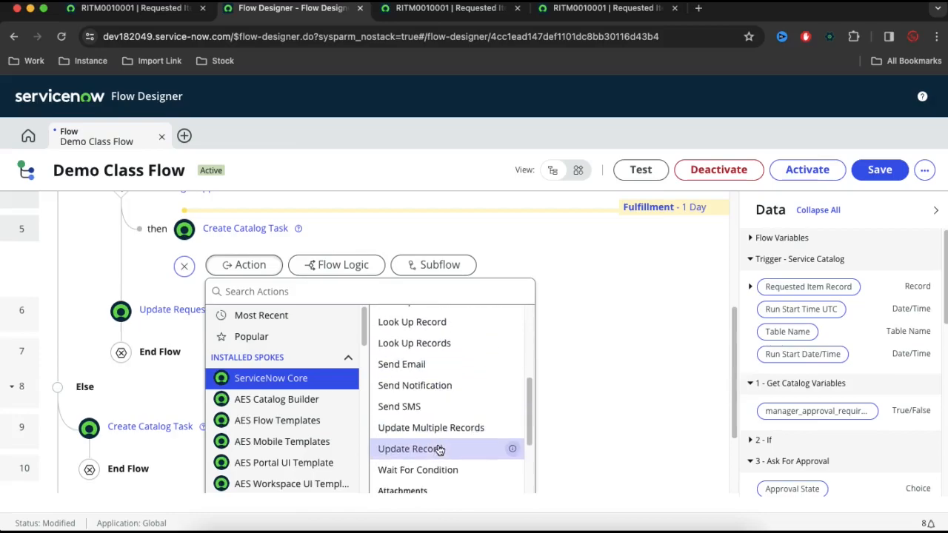
left_click(437, 451)
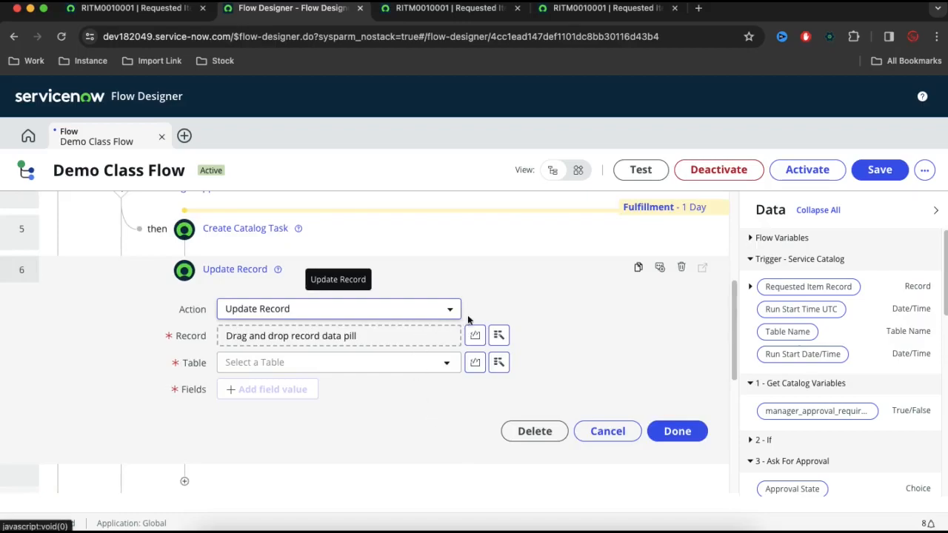
left_click(498, 335)
left_click(503, 385)
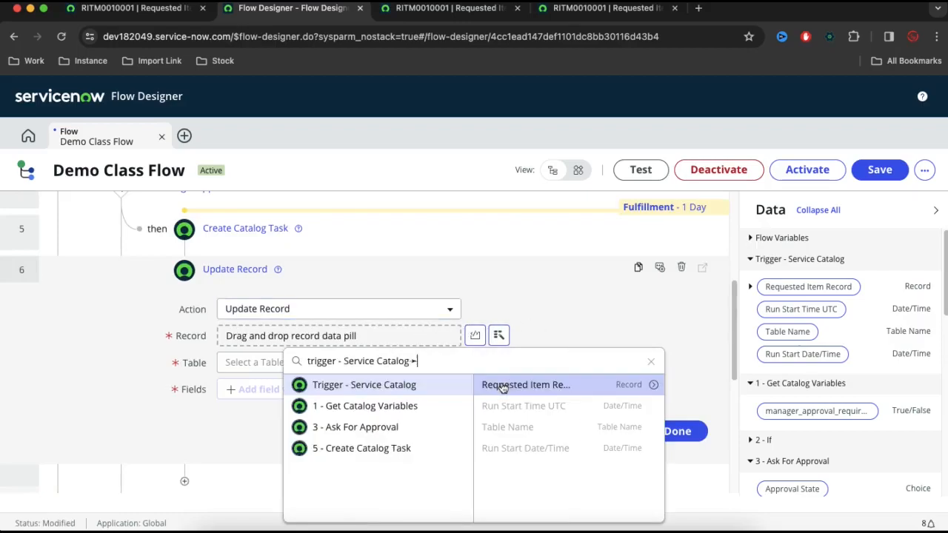
left_click(553, 385)
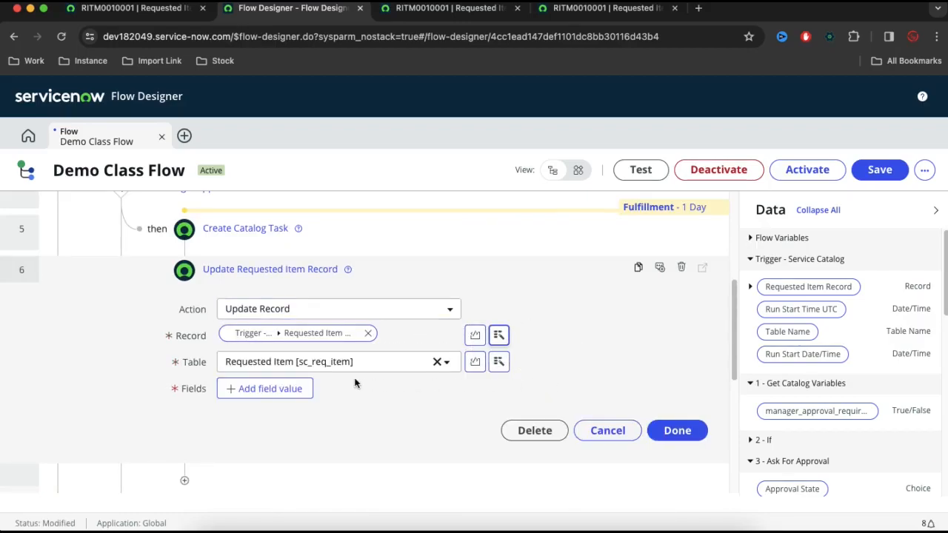
Step: Set the State field to Closed Complete in the new Update Requested Item Record action and finish the action
left_click(296, 389)
left_click(300, 390)
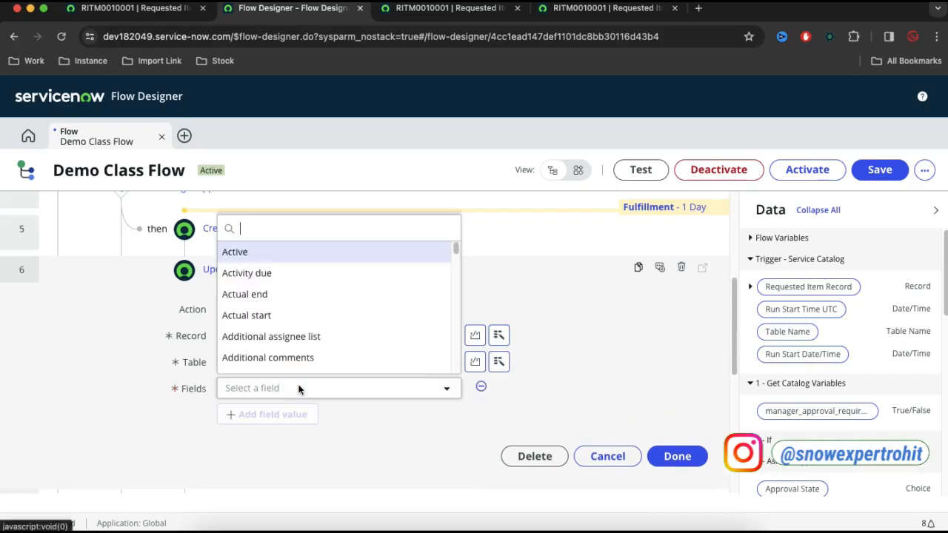
type("stat")
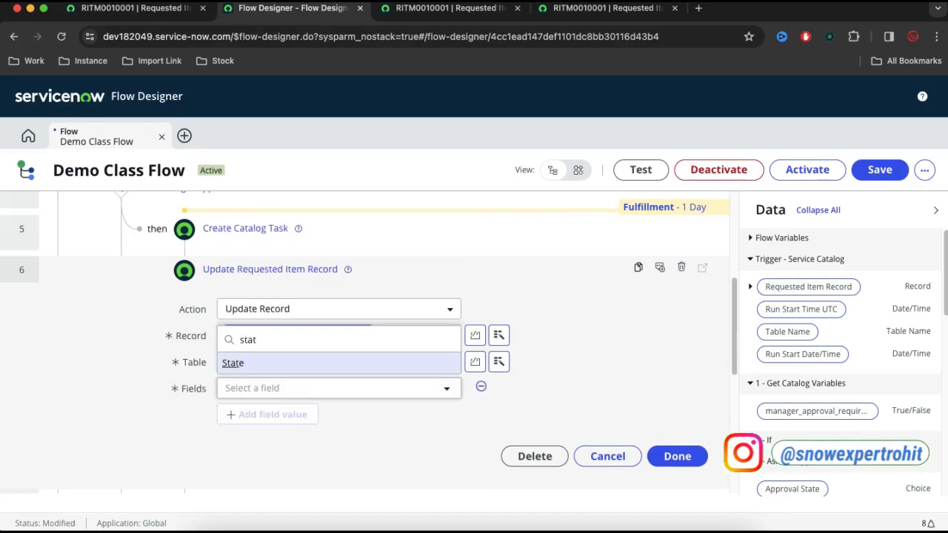
key("Return")
left_click(496, 390)
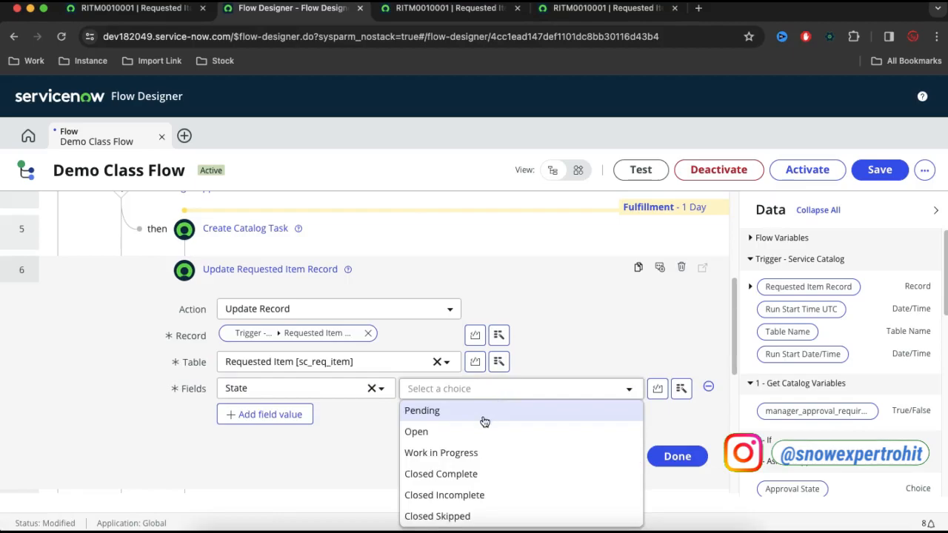
left_click(676, 456)
left_click(674, 456)
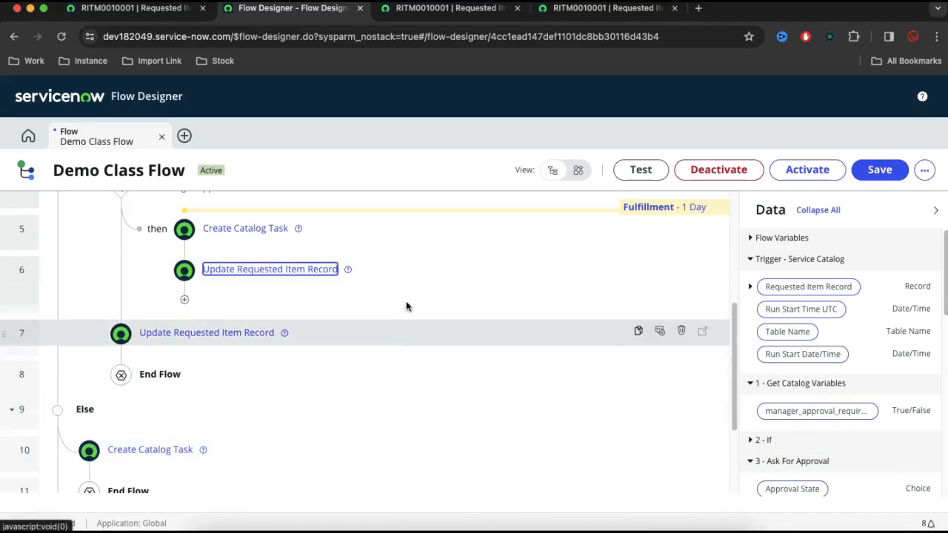
Step: Set the Completed stage before the Update Requested Item Record action in the manager-approved branch
mouse_move(531, 261)
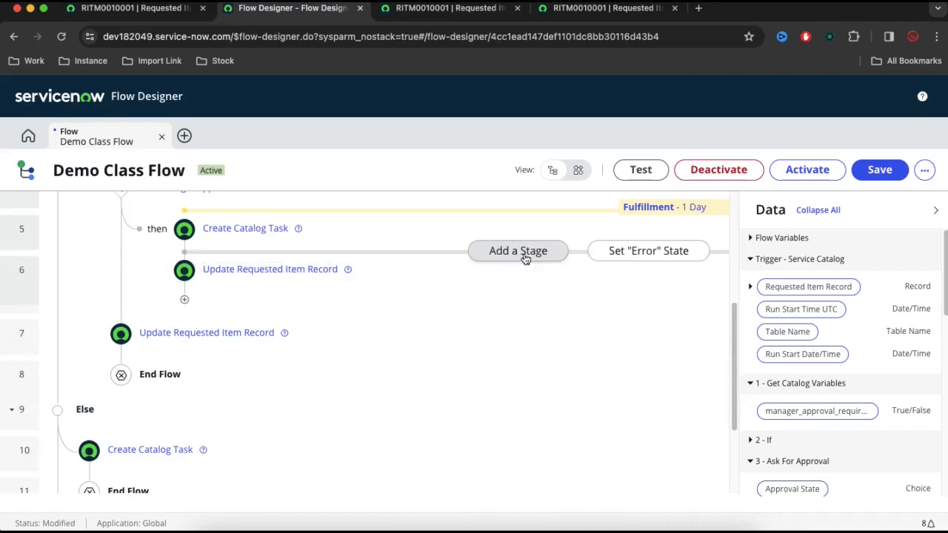
left_click(524, 252)
left_click(606, 251)
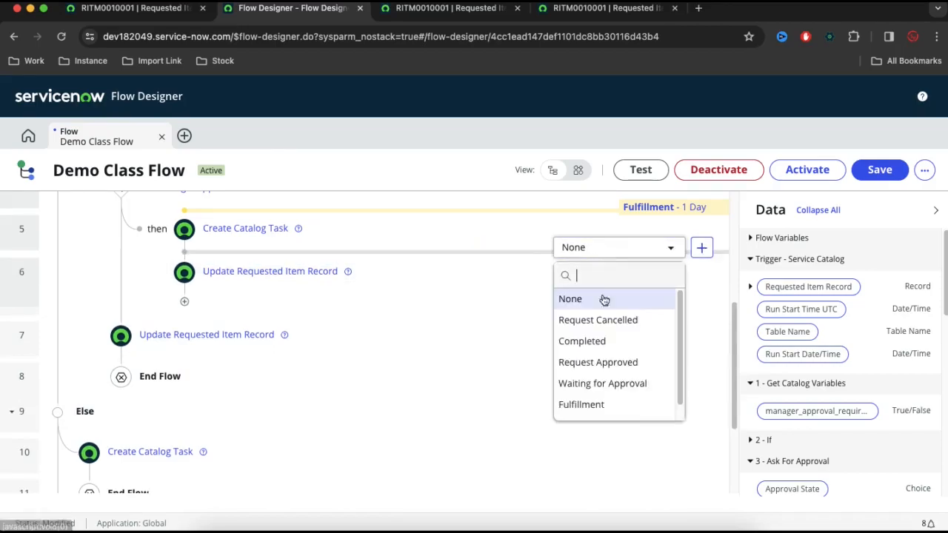
left_click(593, 342)
Step: Add End Flow logic after the Update Requested Item Record action in the manager-approved branch
left_click(185, 302)
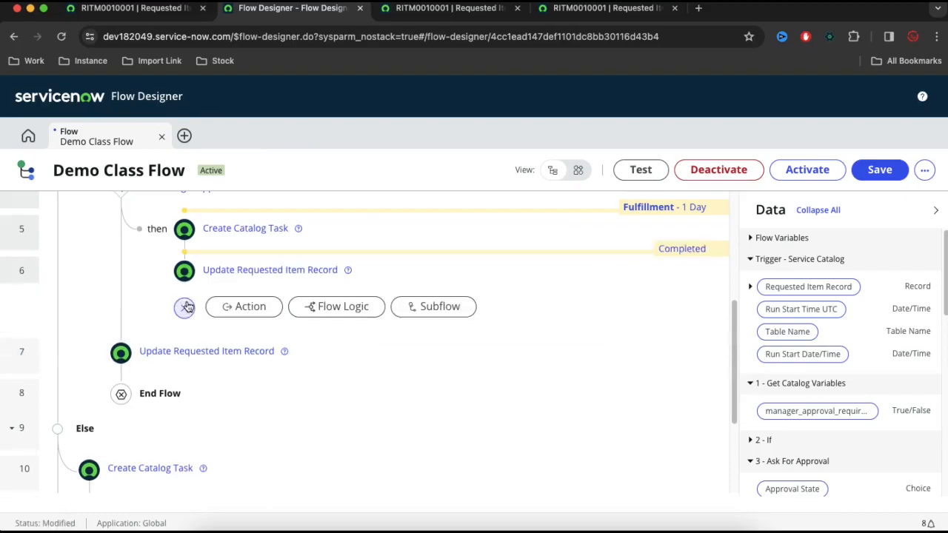
left_click(315, 312)
scroll(343, 382, "down", 10)
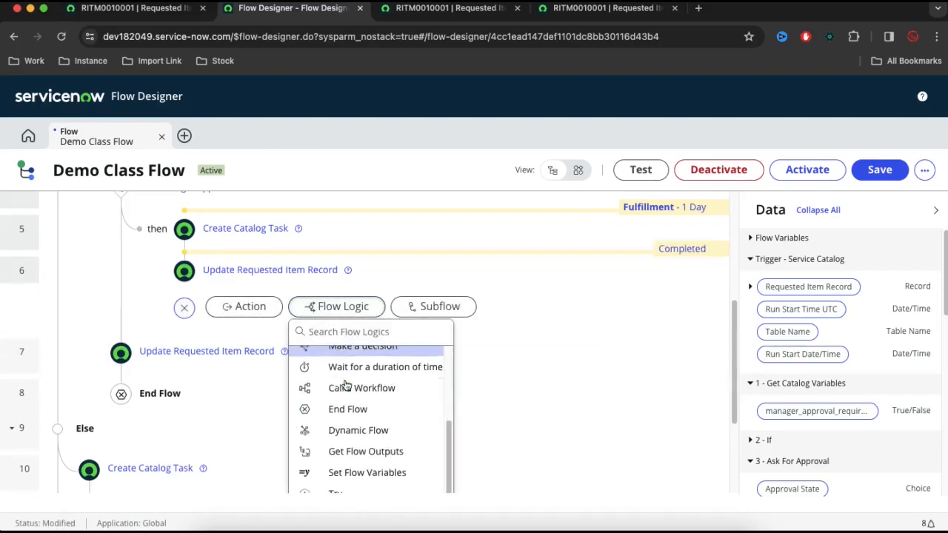
left_click(348, 259)
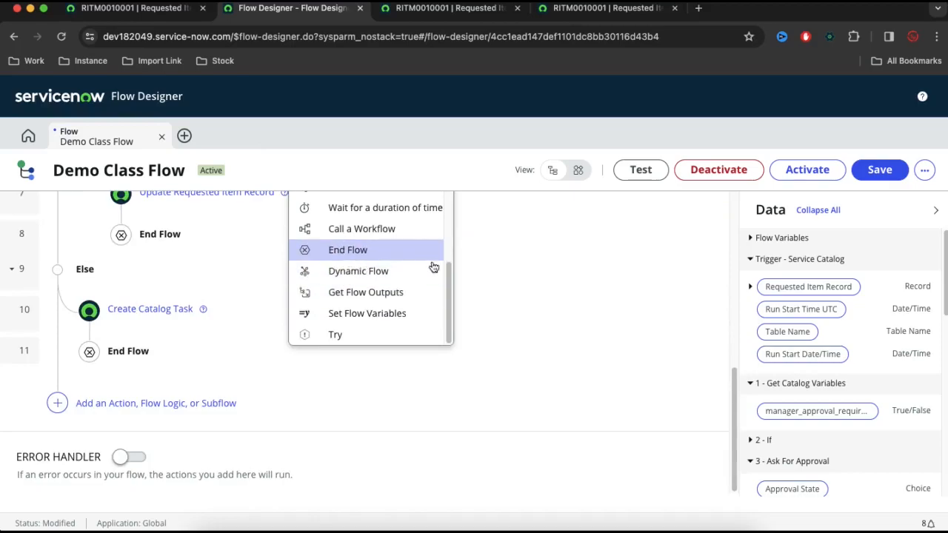
Step: Activate the modified Demo Class Flow and review the stages in its approval branch
left_click(815, 172)
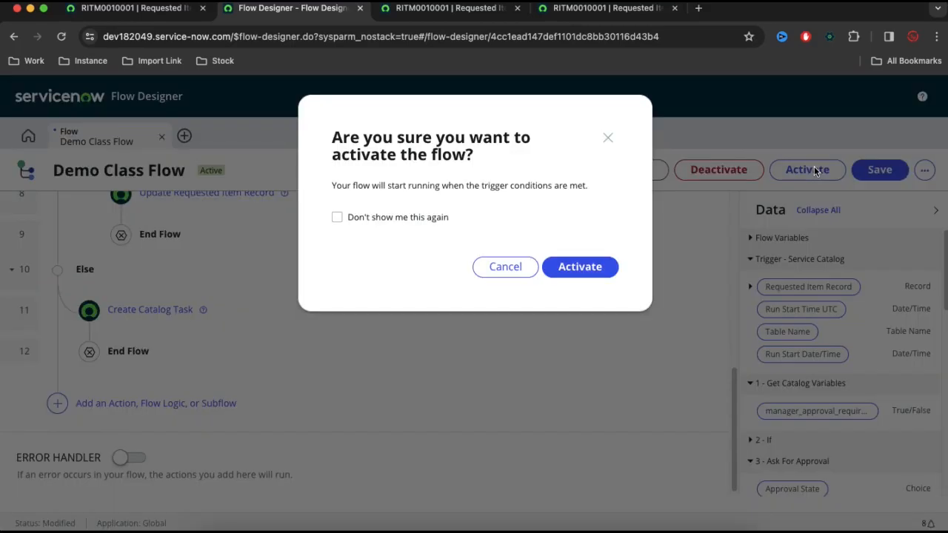
left_click(592, 269)
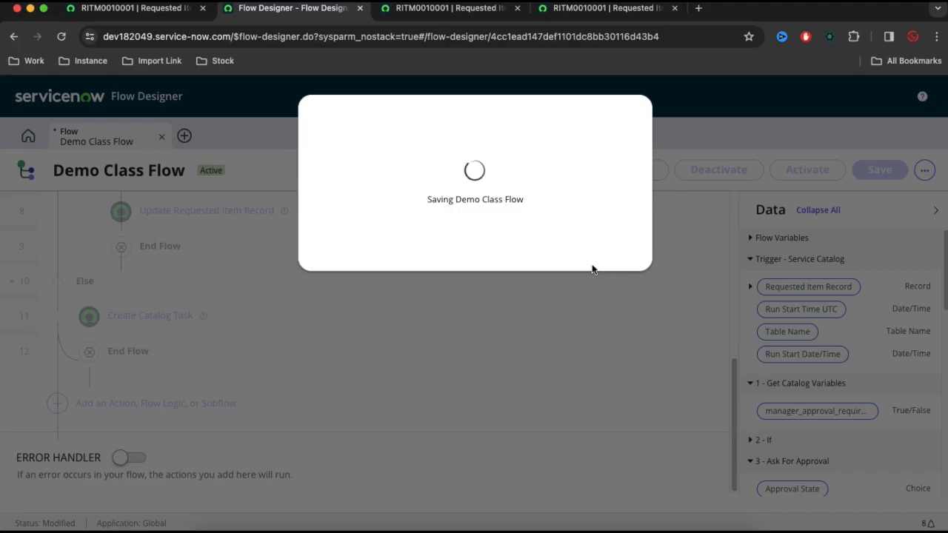
scroll(577, 297, "up", 1)
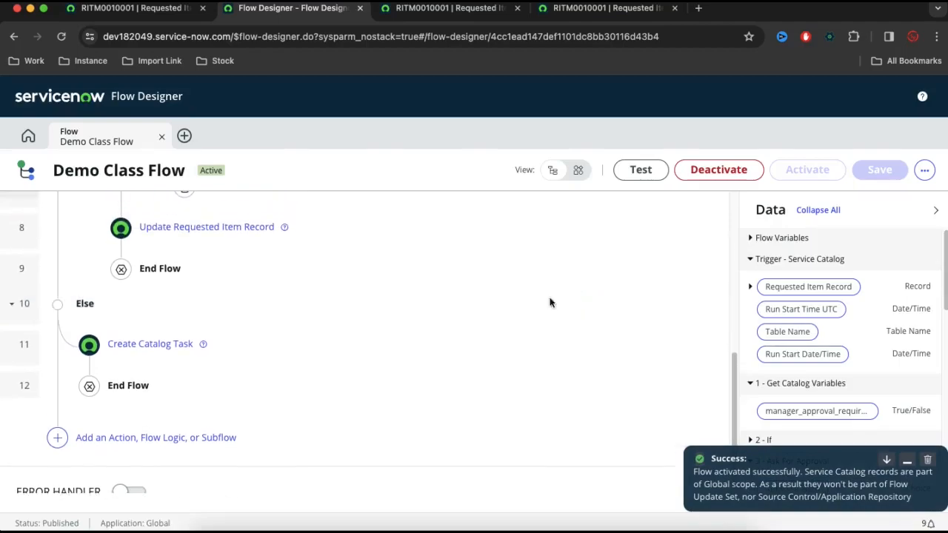
scroll(508, 326, "up", 5)
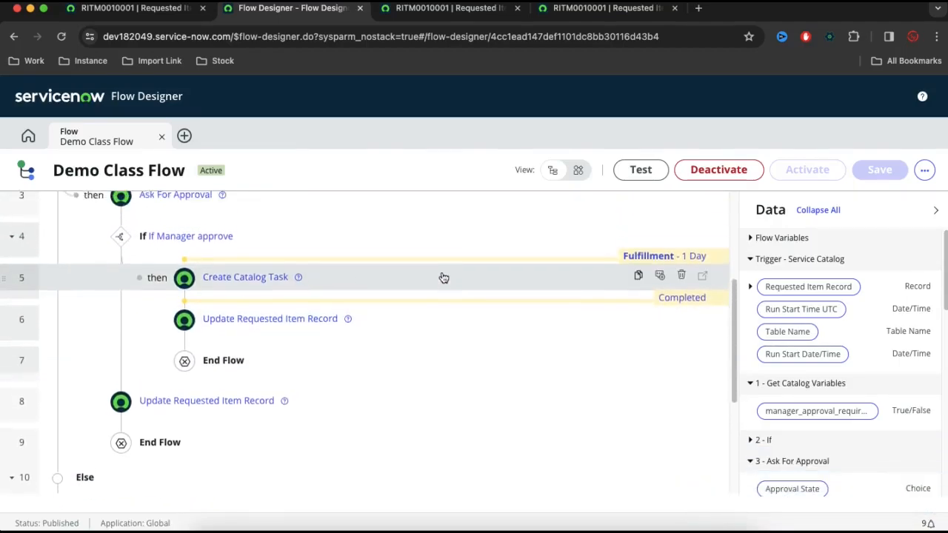
scroll(444, 278, "up", 2)
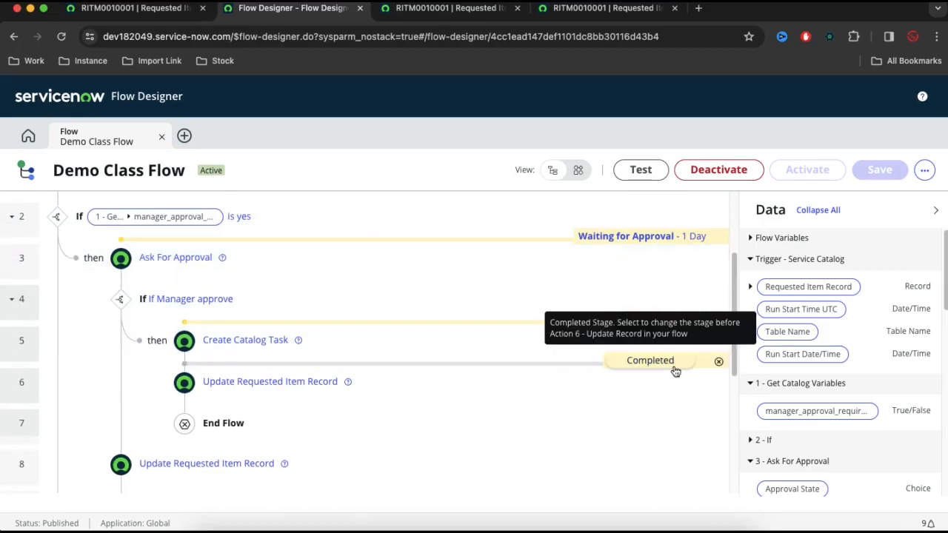
scroll(264, 182, "down", 1)
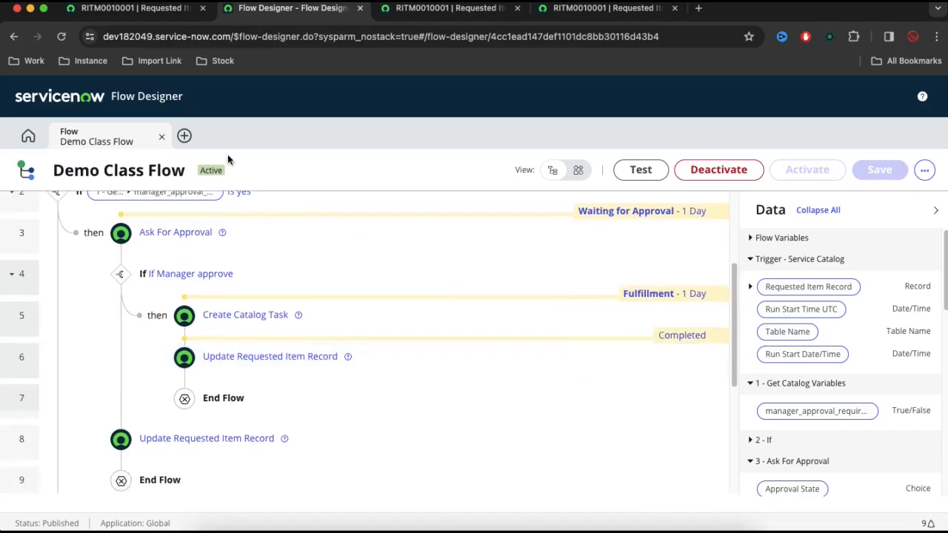
Step: Go back to the Demo Flow Designer catalog item and order it with Manager Approval Required set to Yes
left_click(118, 8)
left_click(12, 37)
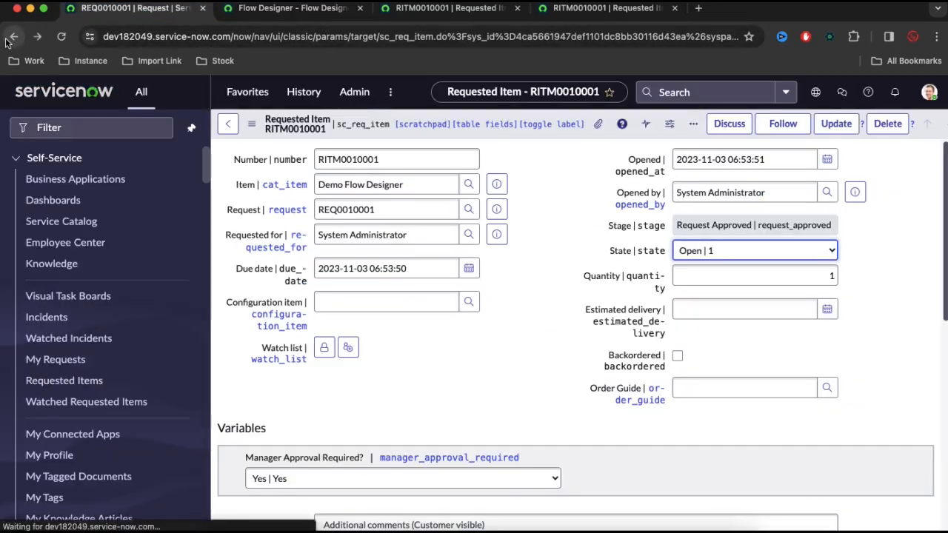
left_click(8, 38)
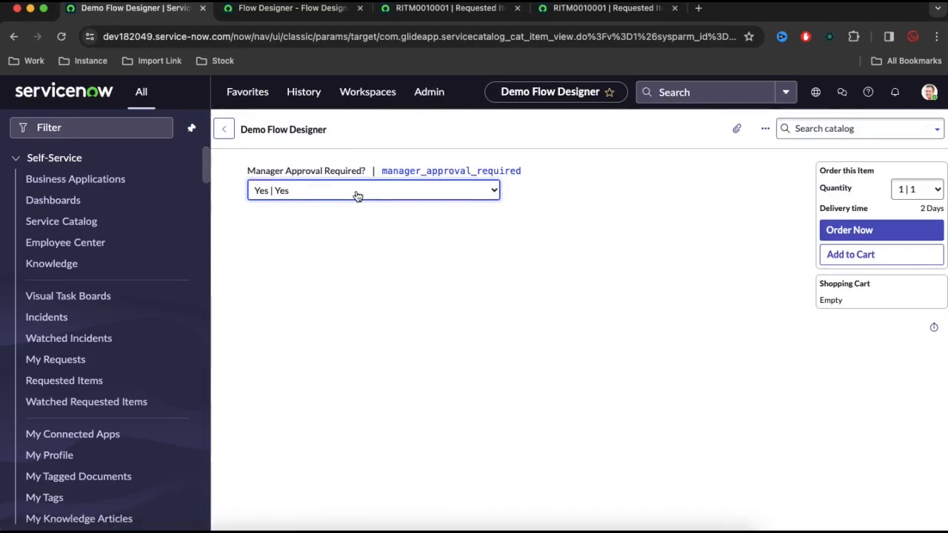
left_click(867, 232)
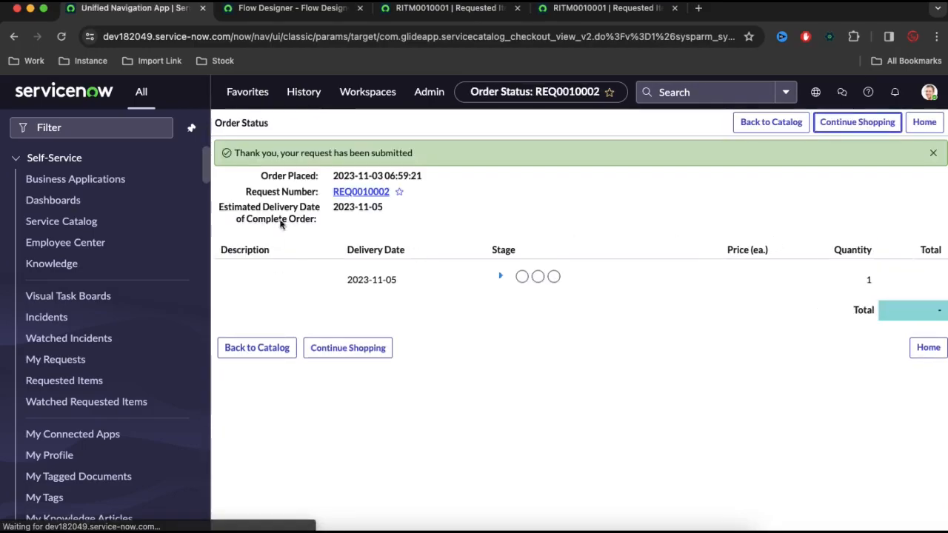
Step: Open the newly submitted request and its requested item record to check the stage
left_click(359, 194)
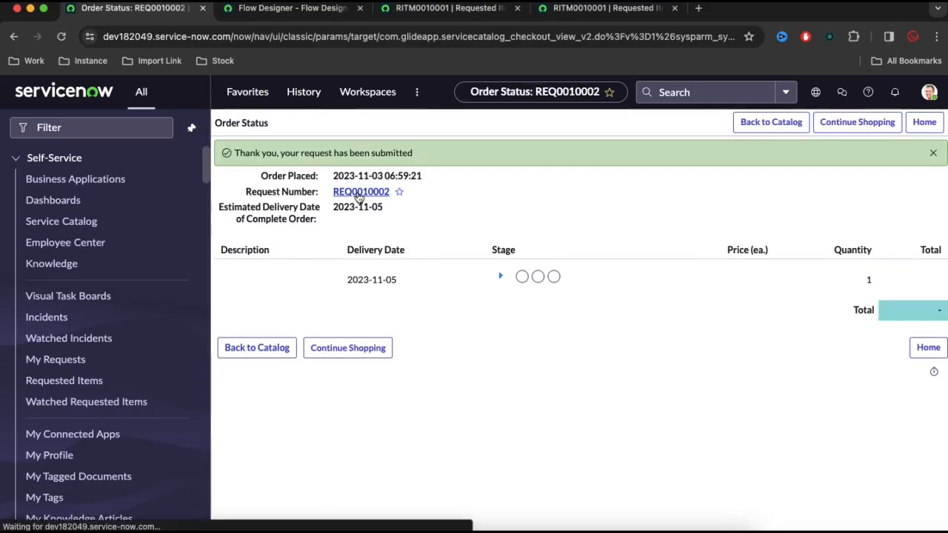
left_click(359, 193)
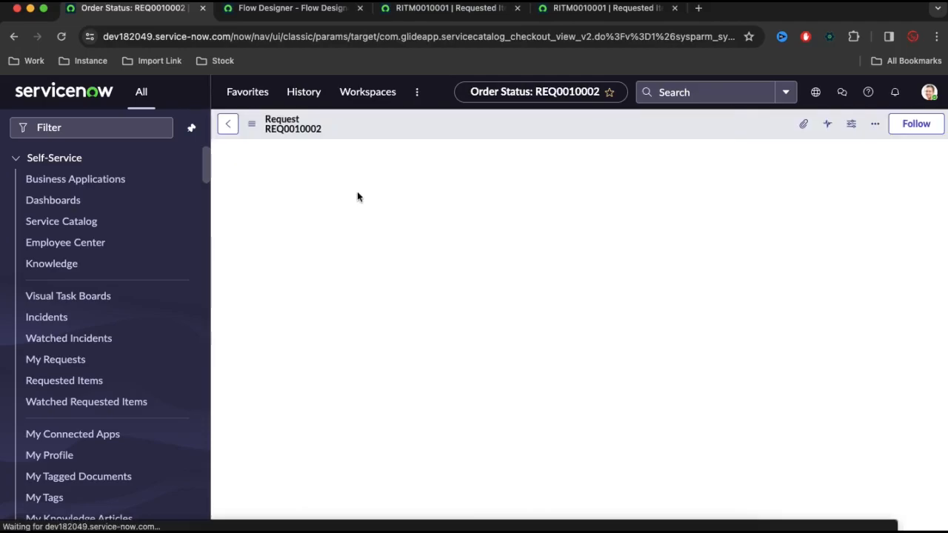
scroll(330, 375, "down", 3)
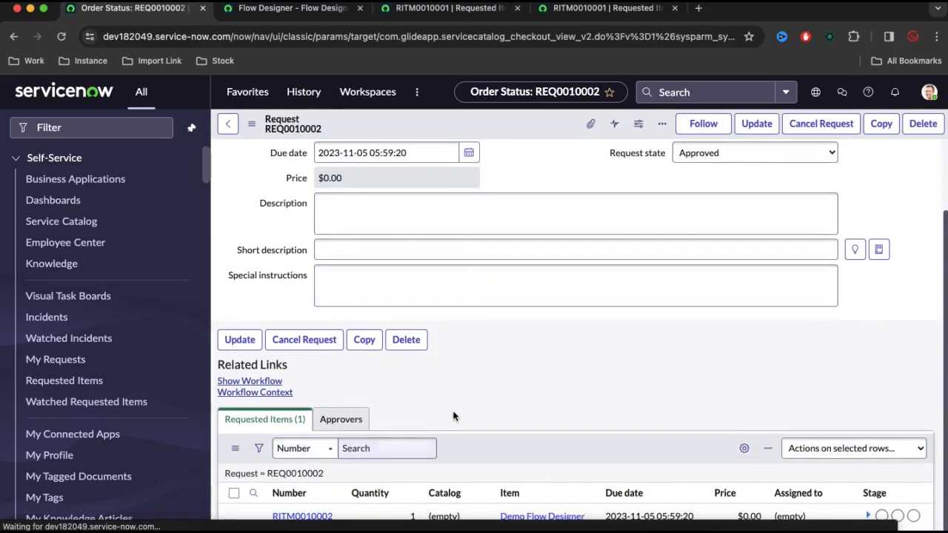
scroll(320, 391, "down", 3)
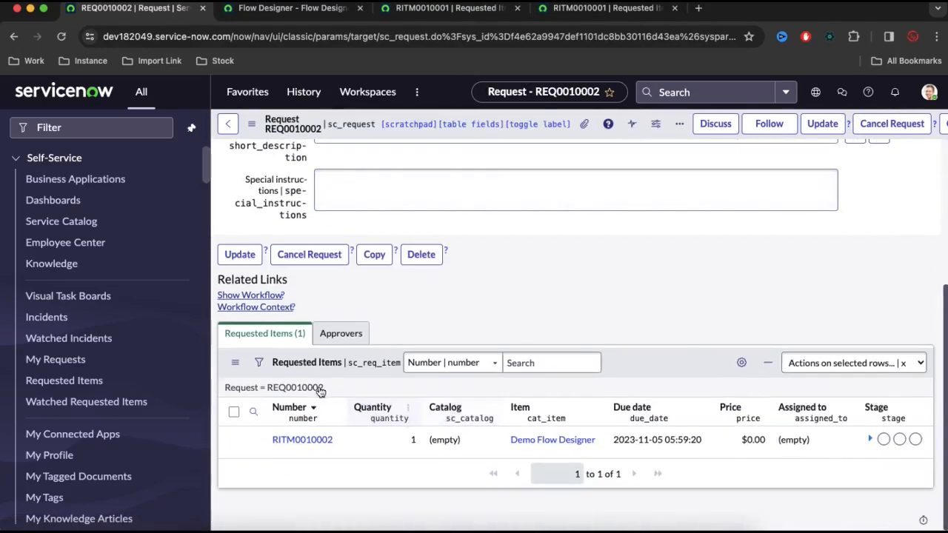
left_click(301, 441)
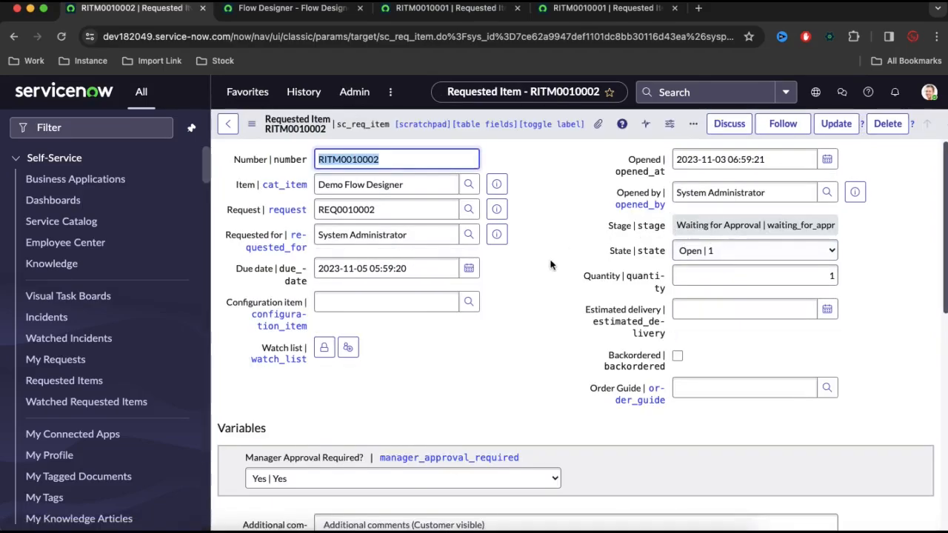
Step: Approve the pending manager approval listed among the requested item's approvers
scroll(553, 266, "down", 10)
left_click(321, 314)
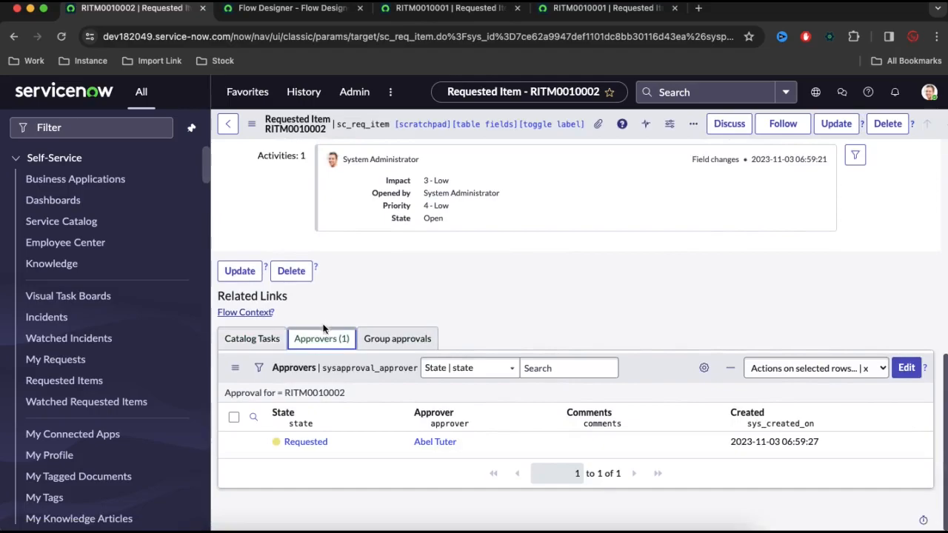
right_click(348, 443)
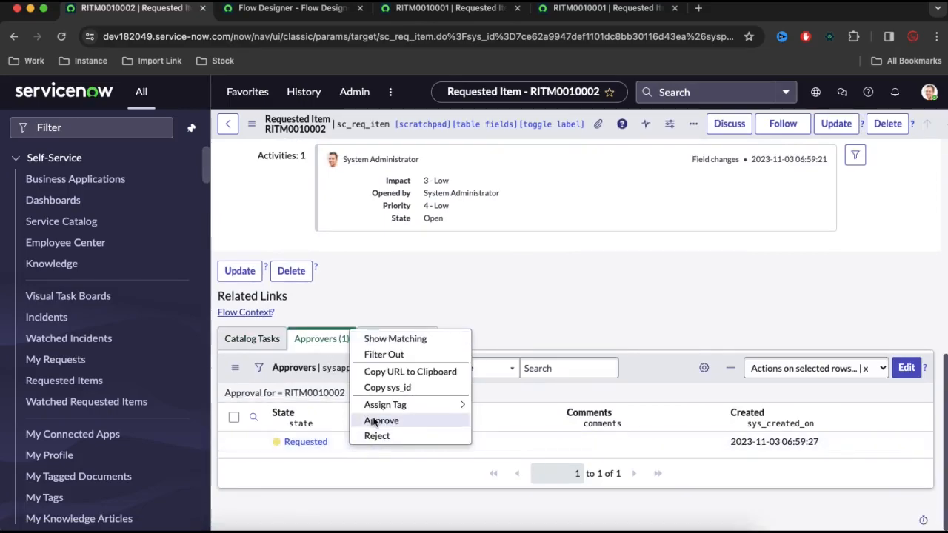
left_click(573, 334)
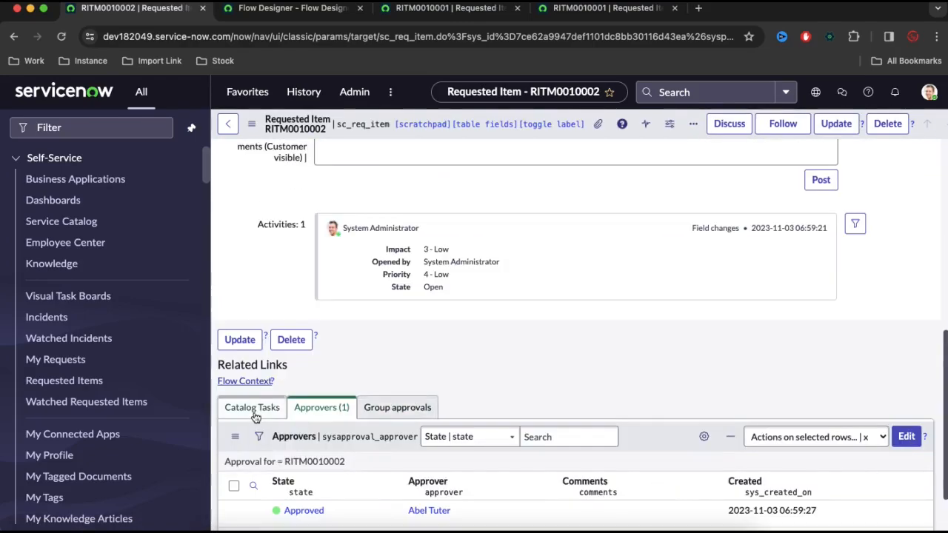
Step: Close the Test Catalog Task generated for the requested item
left_click(251, 408)
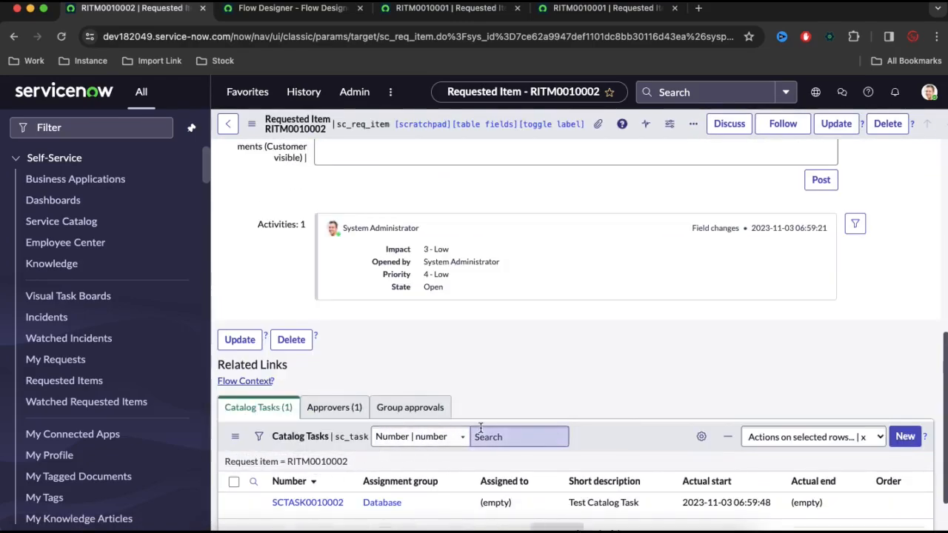
right_click(590, 503)
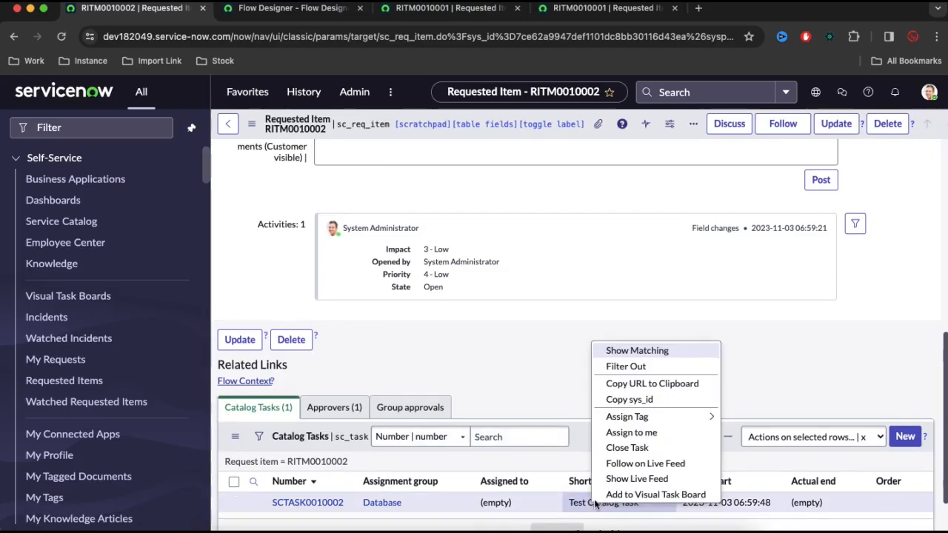
left_click(620, 449)
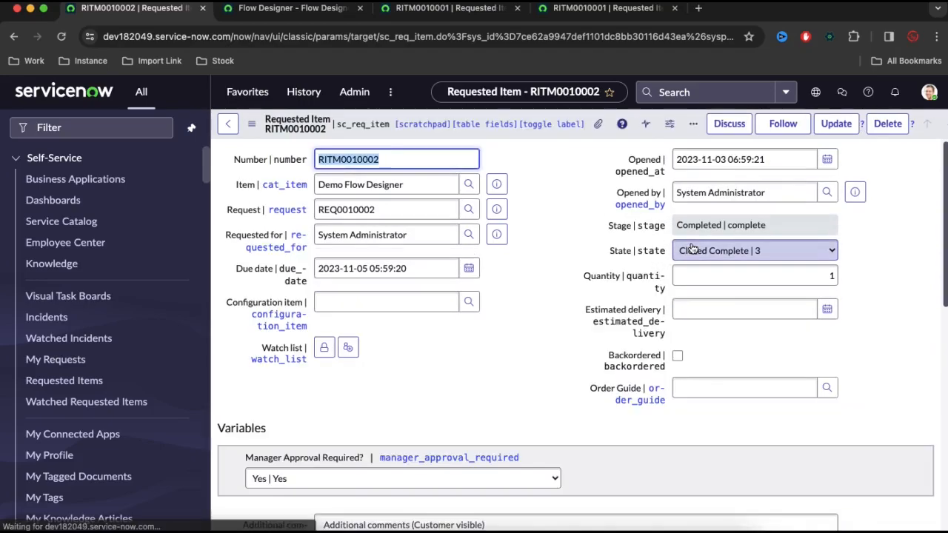
Step: Open the completed requested item's flow context and copy the system property name com.snc.process_flow.reporting.level
scroll(593, 314, "down", 10)
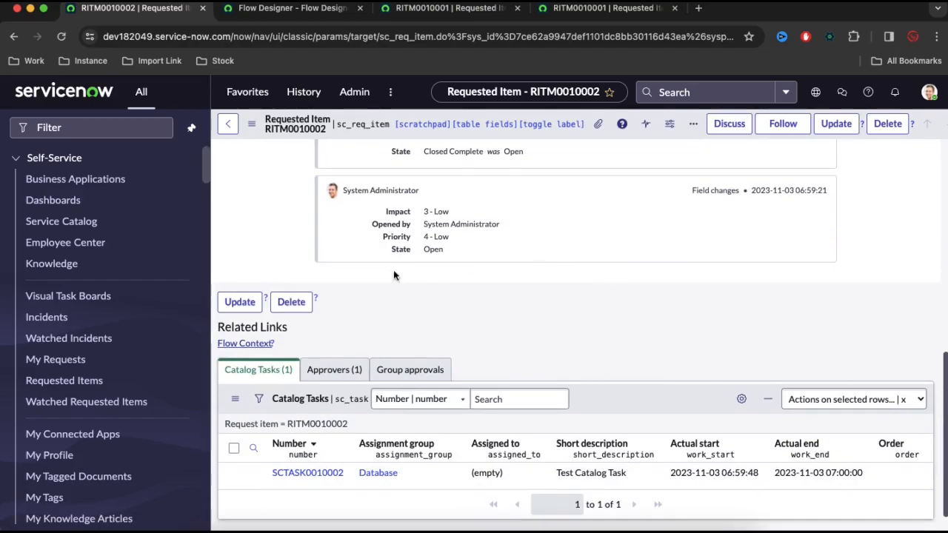
left_click(246, 344)
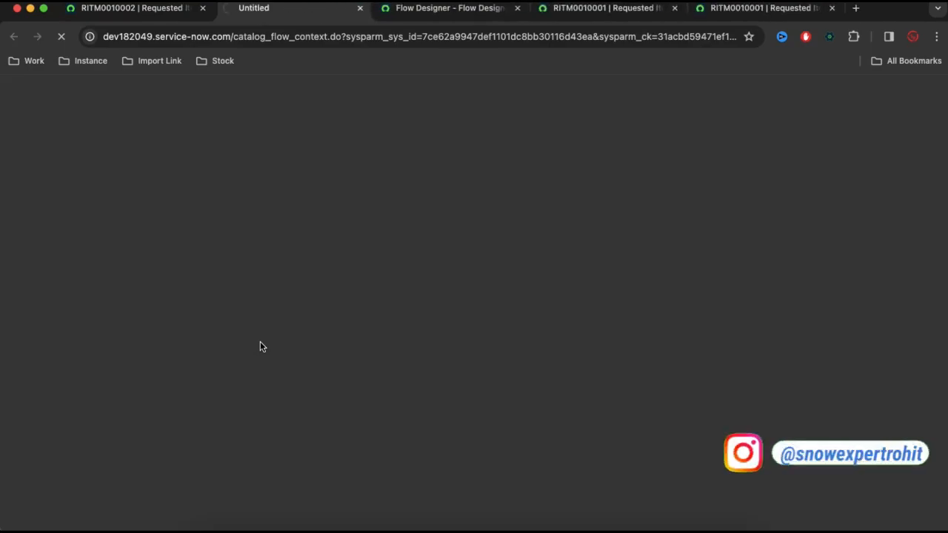
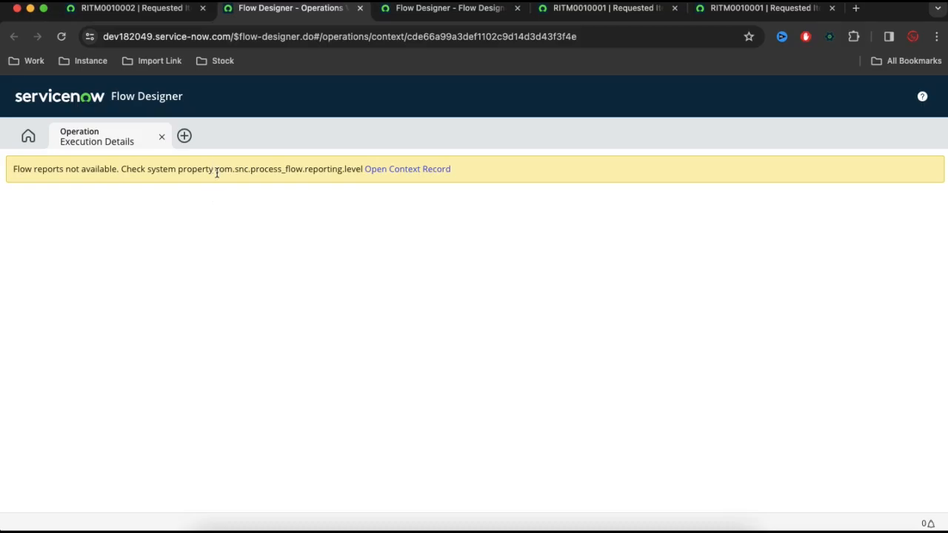
left_click_drag(217, 170, 369, 170)
key("super+c")
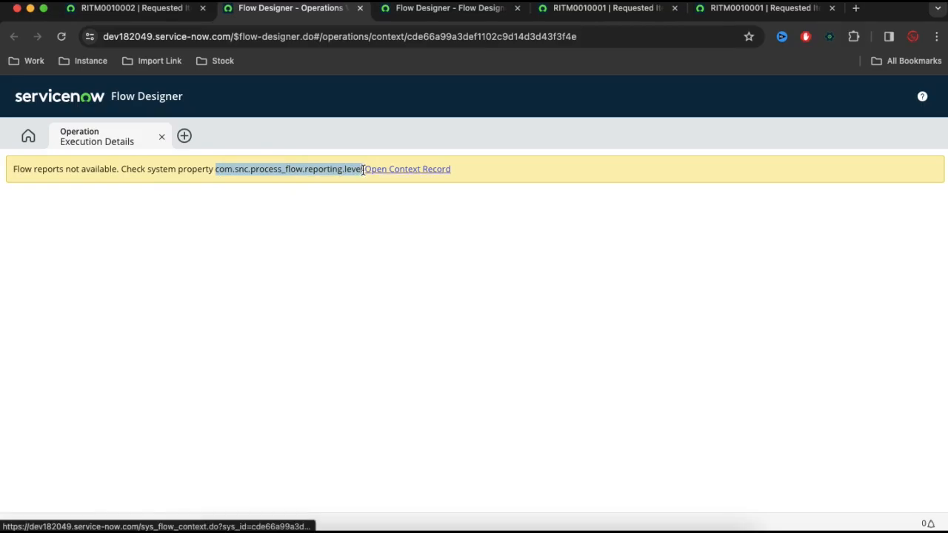
Step: Return to the requested item and open the full system properties list with sys_properties.LIST
left_click(118, 8)
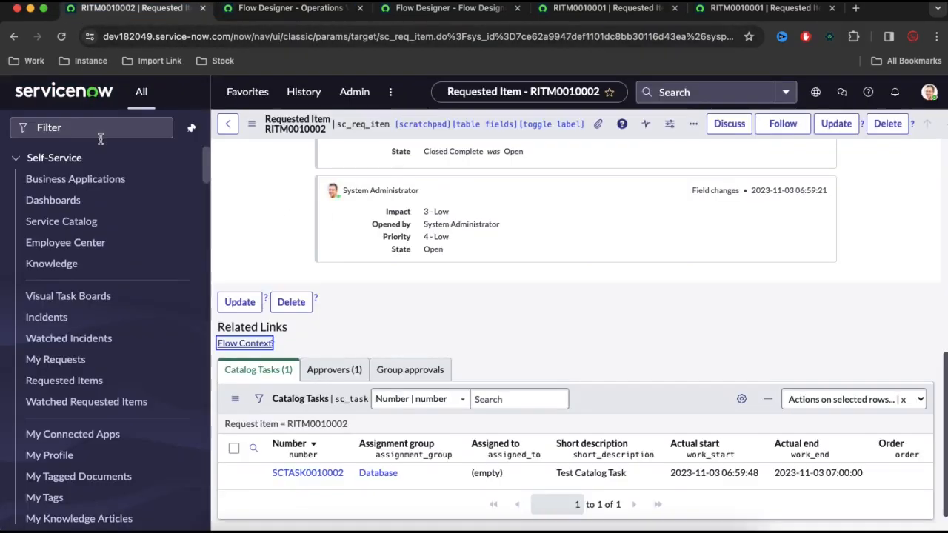
left_click(99, 128)
type("sys")
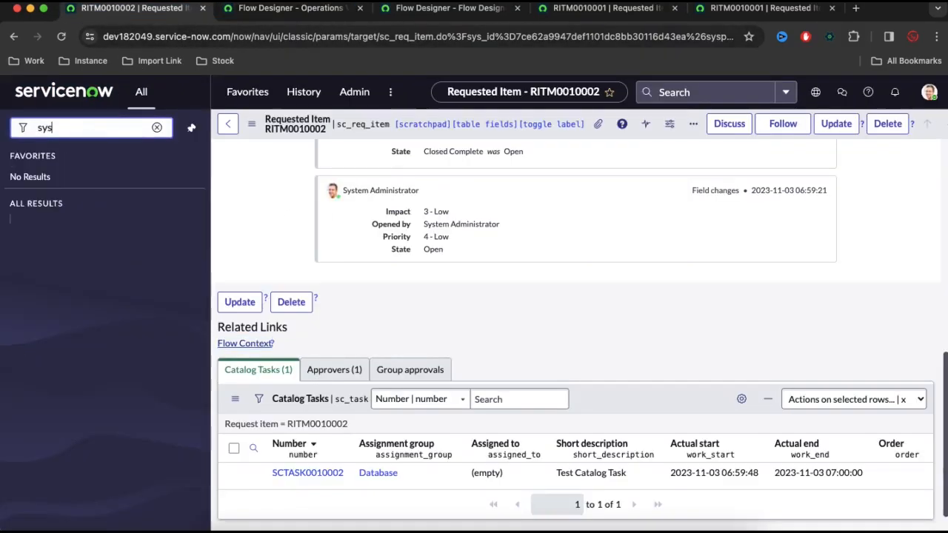
type("_properties.LI")
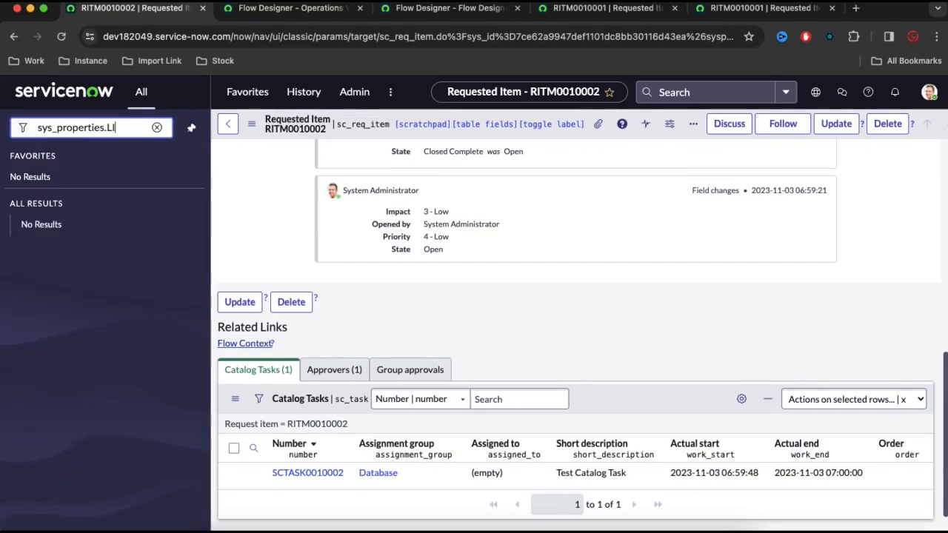
type("ST")
key("Return")
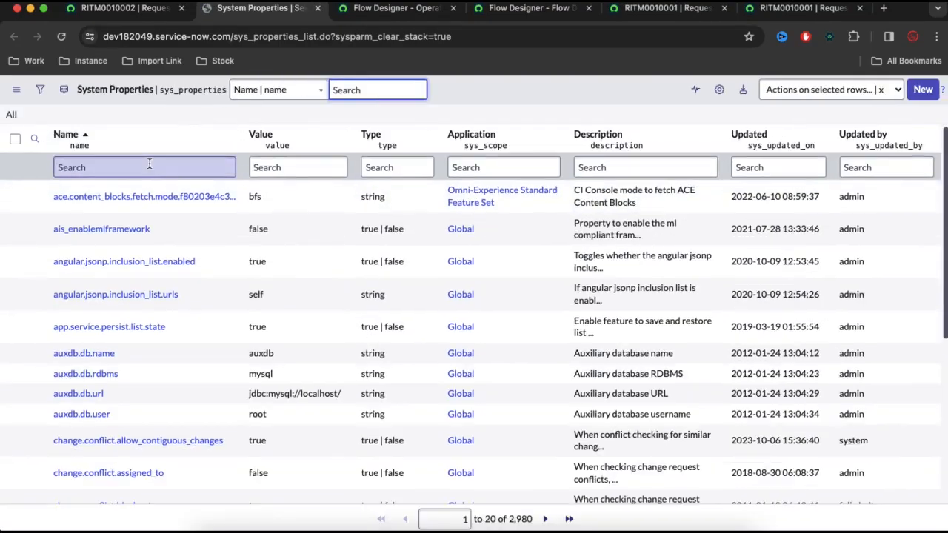
Step: Filter the system properties by the name com.snc.process_flow.reporting.level and open that property's record
left_click(149, 166)
key("super+v")
key("Return")
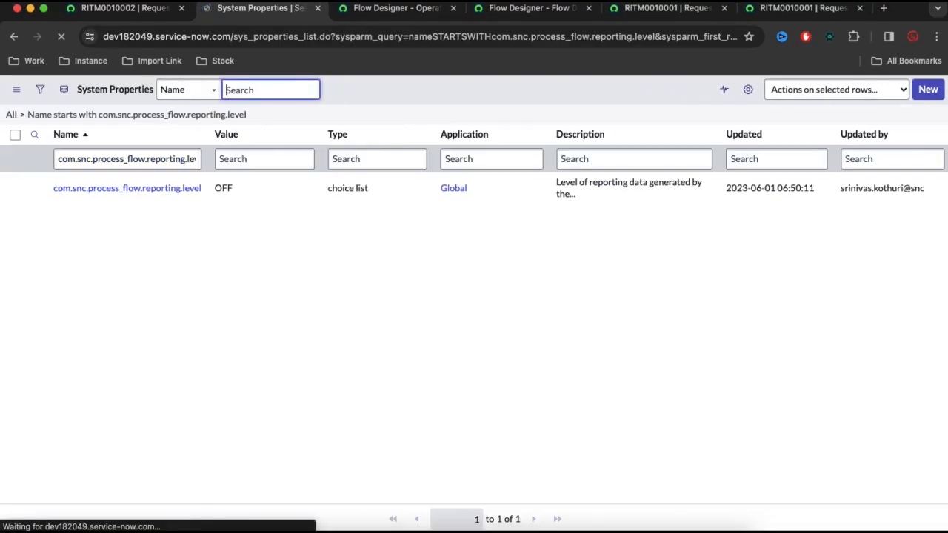
left_click(157, 196)
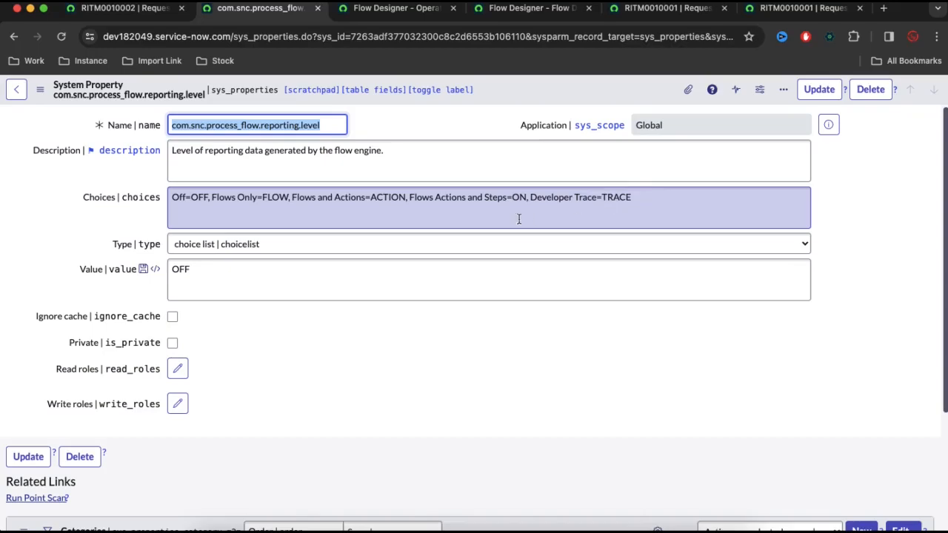
Step: Set the flow reporting level property's value to ON, save it, and reload the flow's execution details
double_click(205, 271)
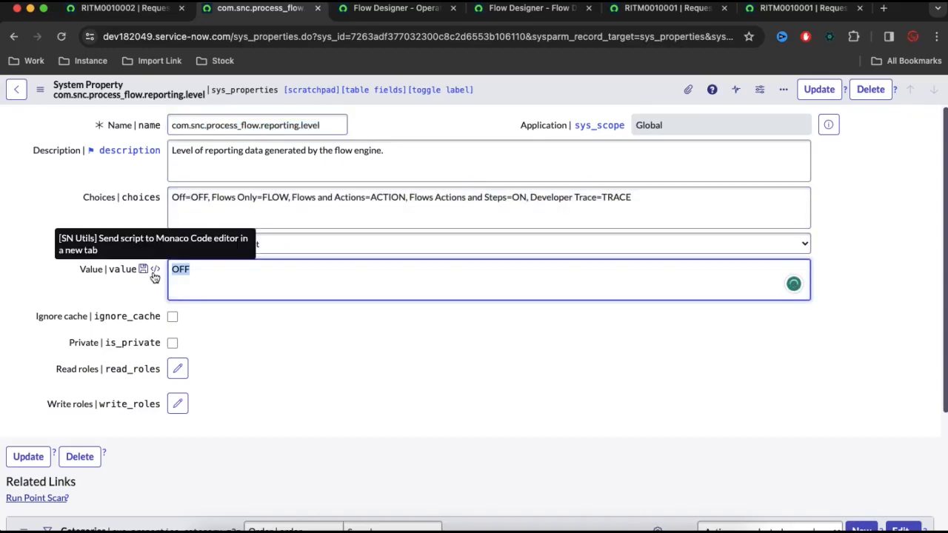
type("ON")
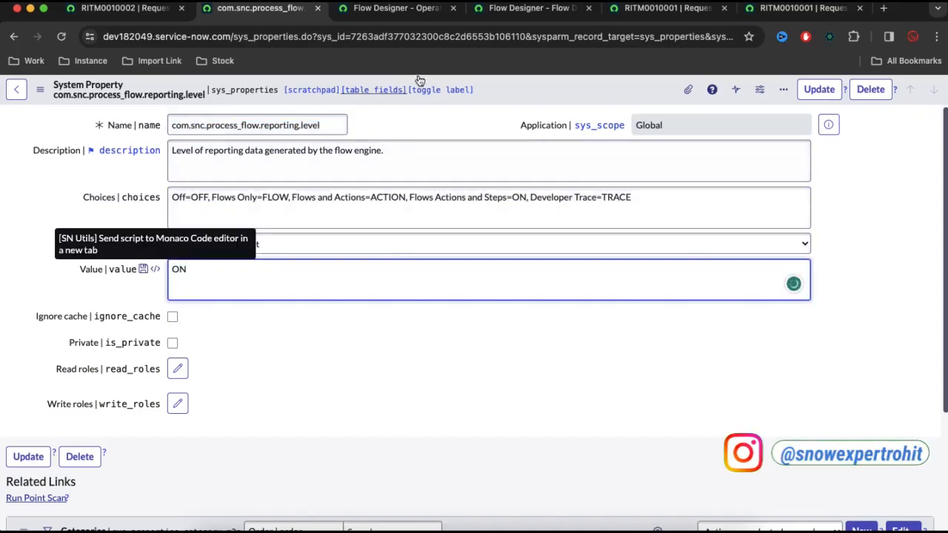
right_click(488, 84)
left_click(495, 91)
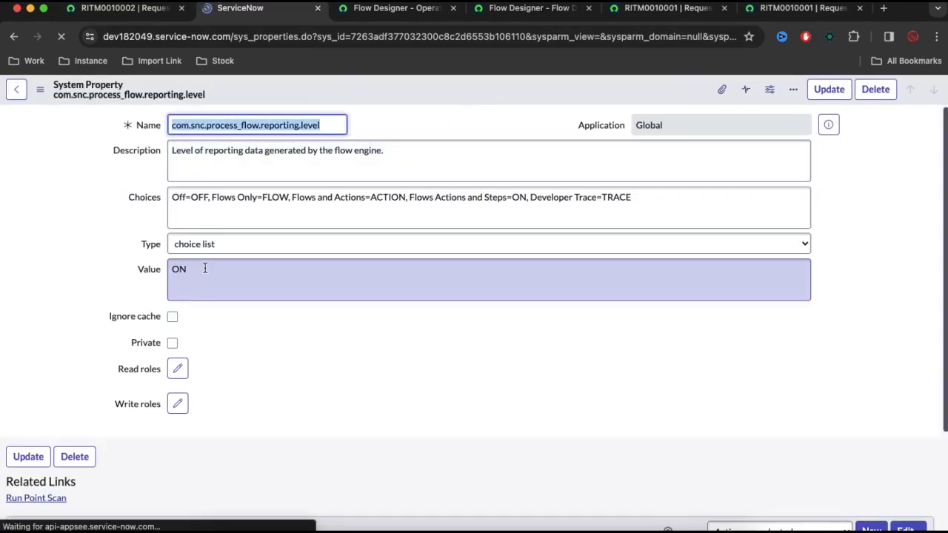
left_click(379, 8)
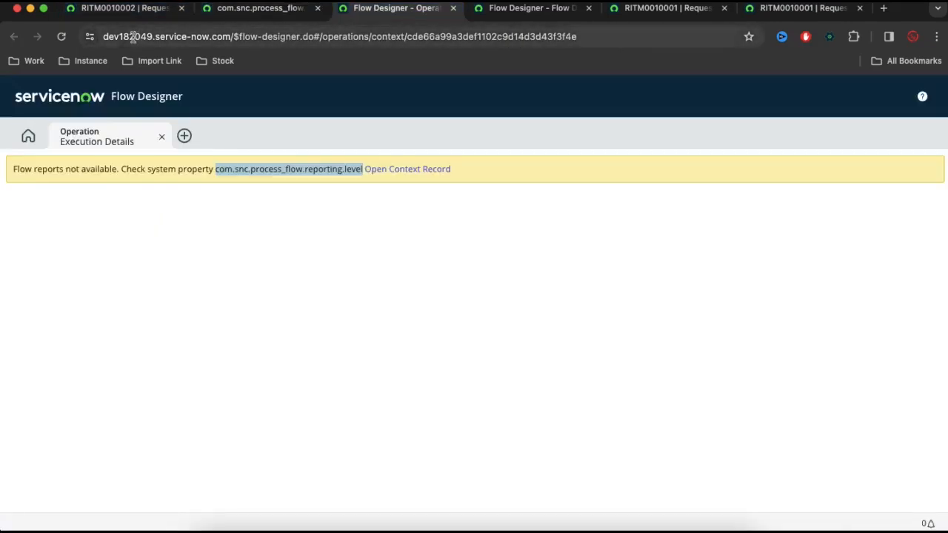
left_click(63, 37)
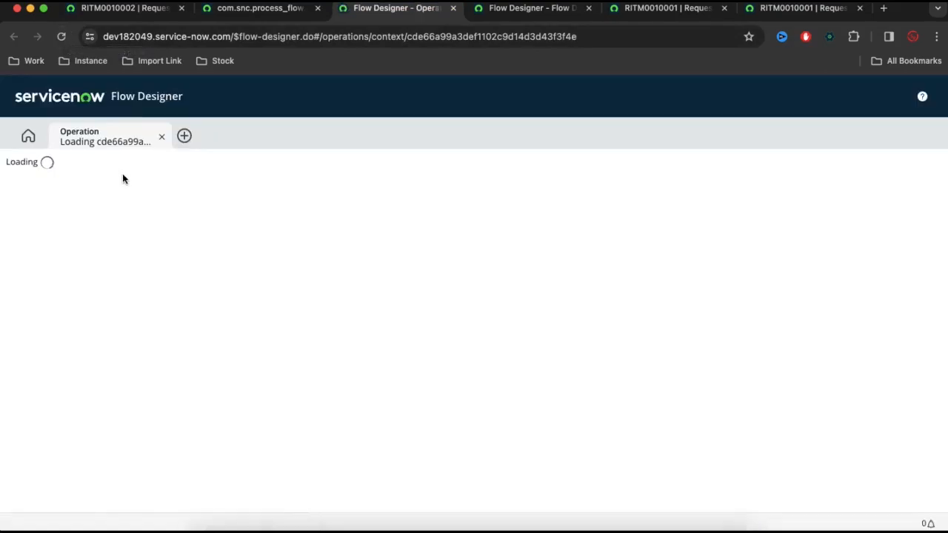
Step: Open the Demo Flow Designer catalog item from the requested item and order it with Manager Approval Required set to No
key("super+1")
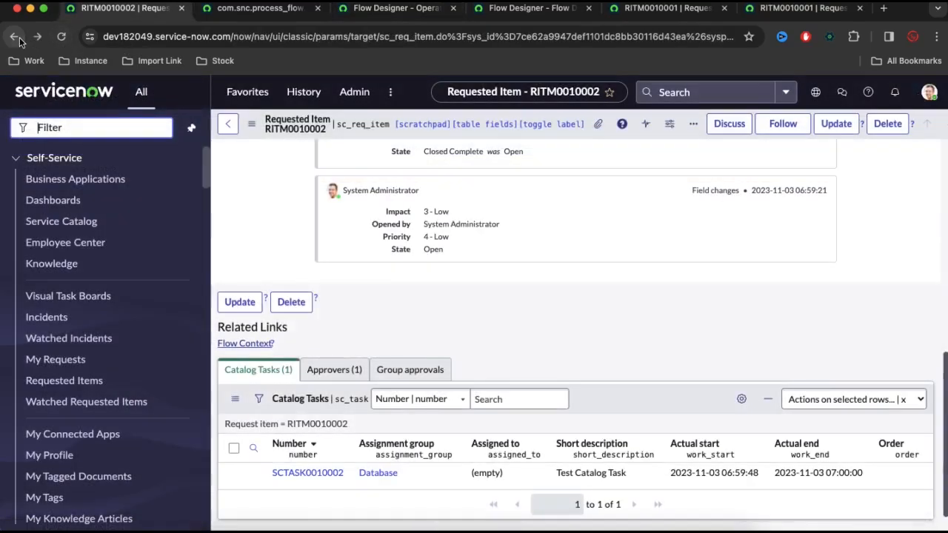
scroll(474, 245, "up", 10)
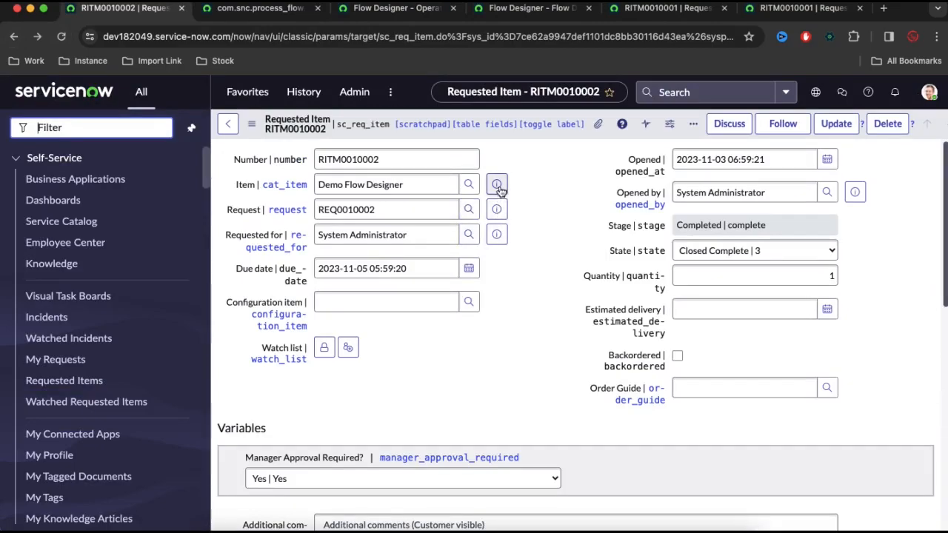
left_click(497, 186)
left_click(648, 215)
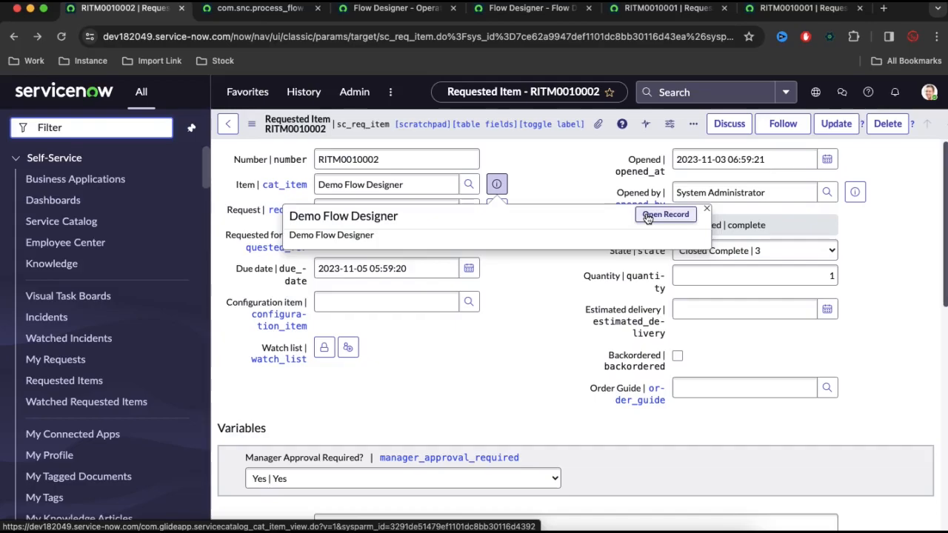
left_click(442, 194)
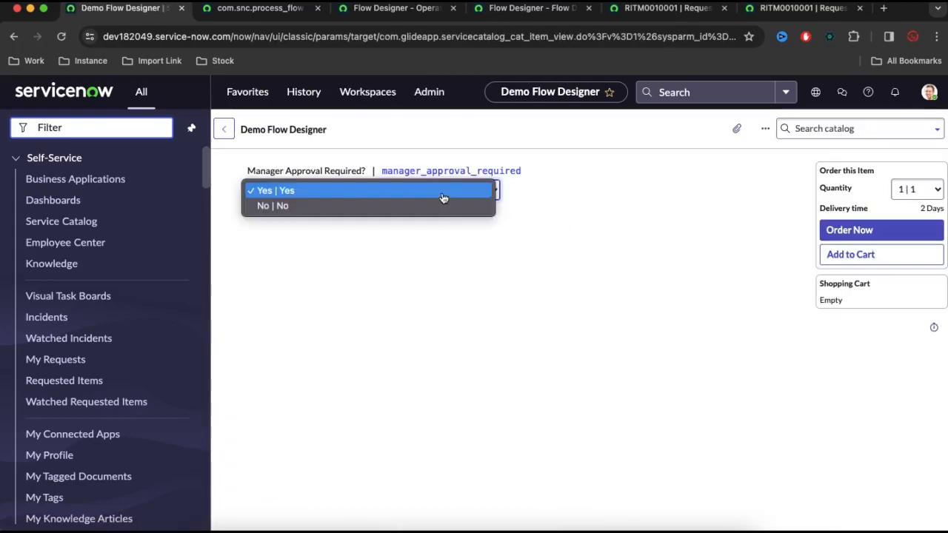
left_click(366, 211)
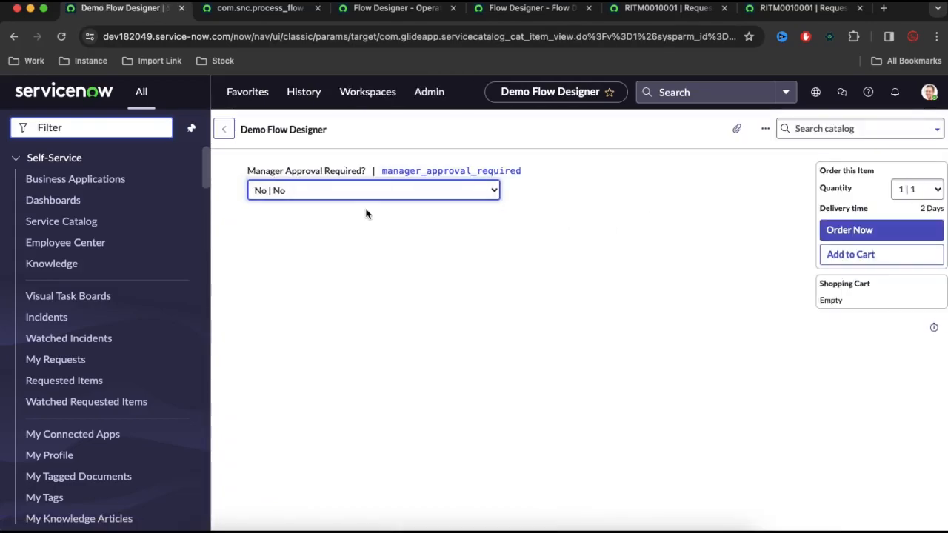
left_click(855, 230)
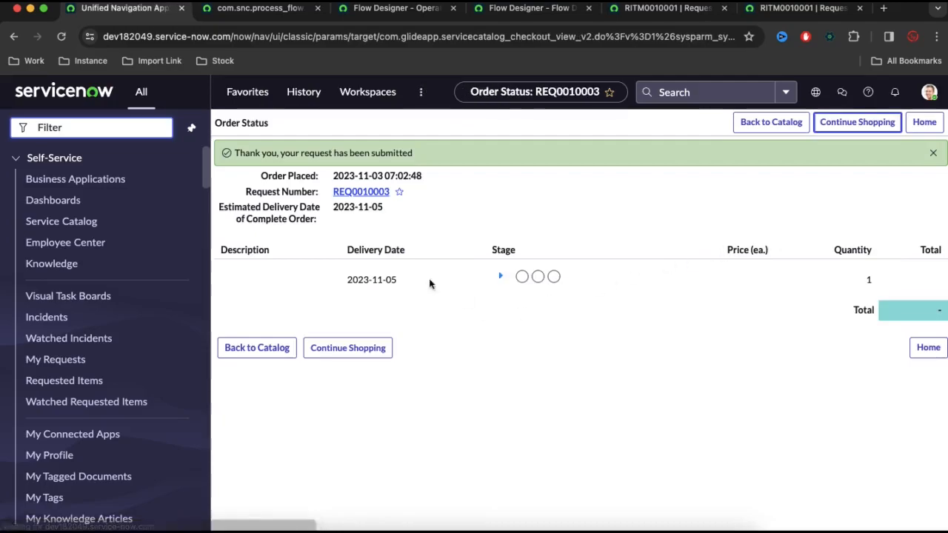
Step: Open the newly submitted request and its requested item for Demo Flow Designer
left_click(366, 194)
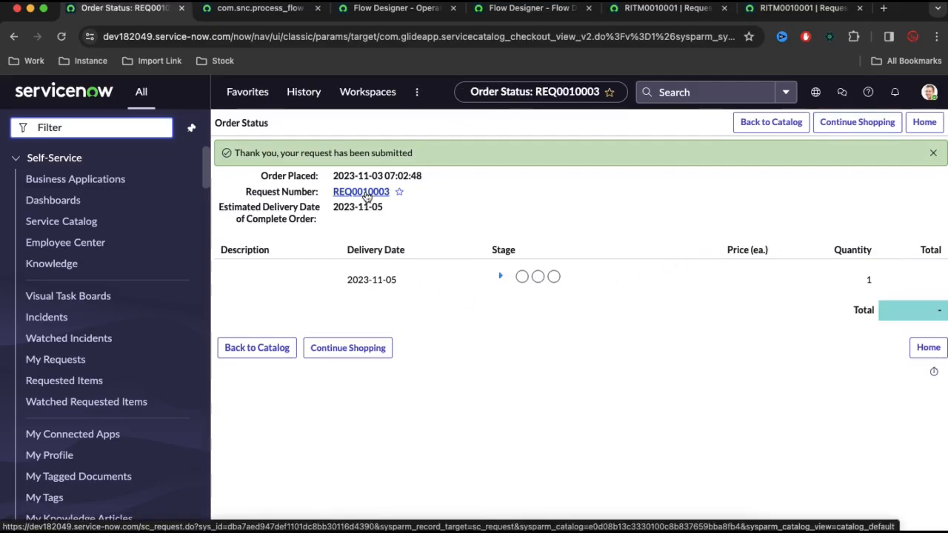
left_click(365, 194)
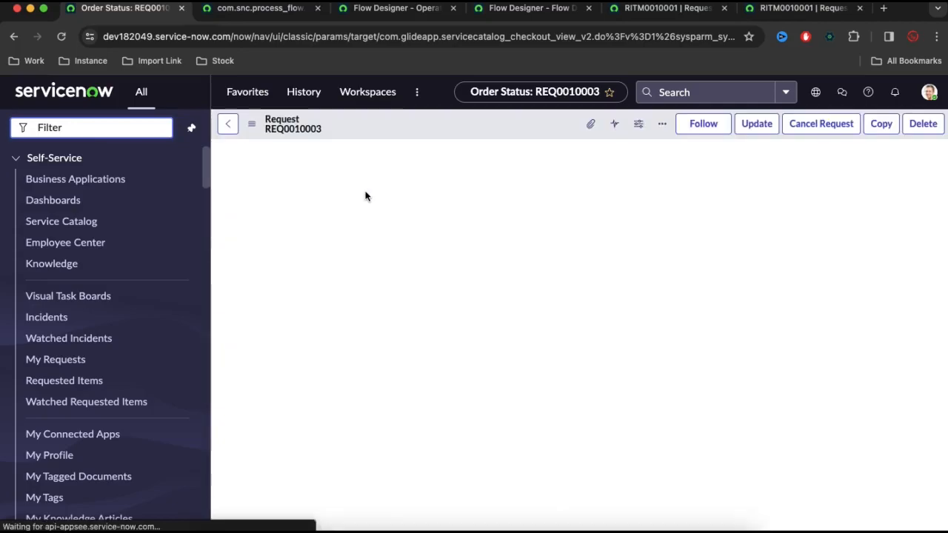
scroll(402, 328, "down", 2)
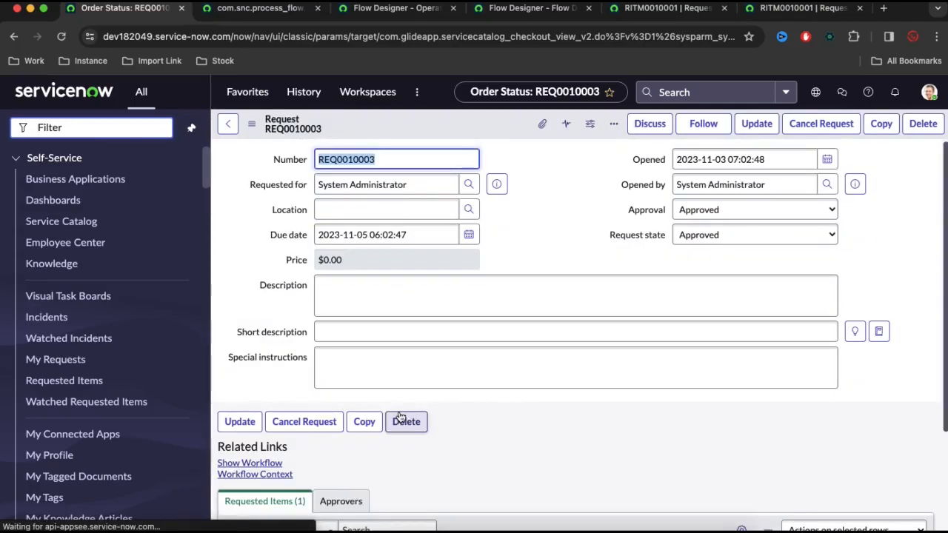
scroll(313, 483, "down", 2)
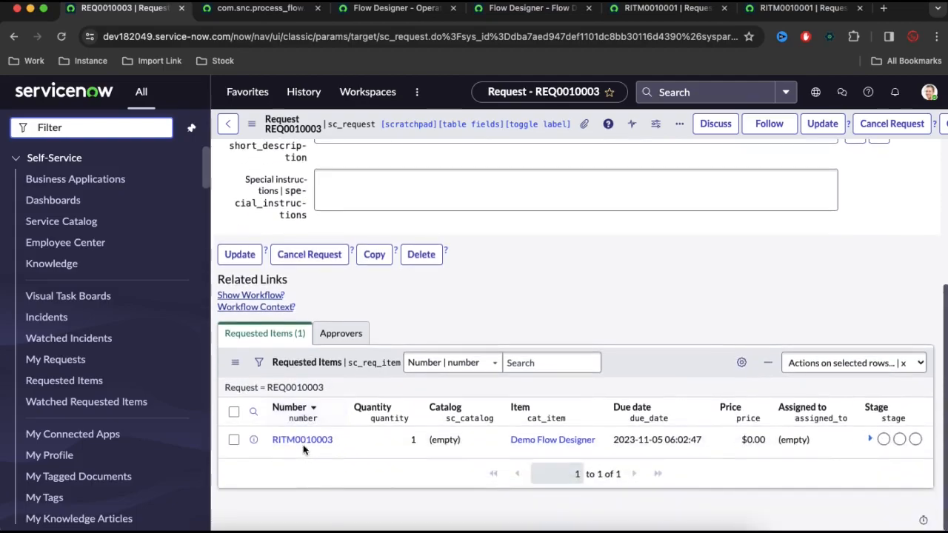
left_click(303, 441)
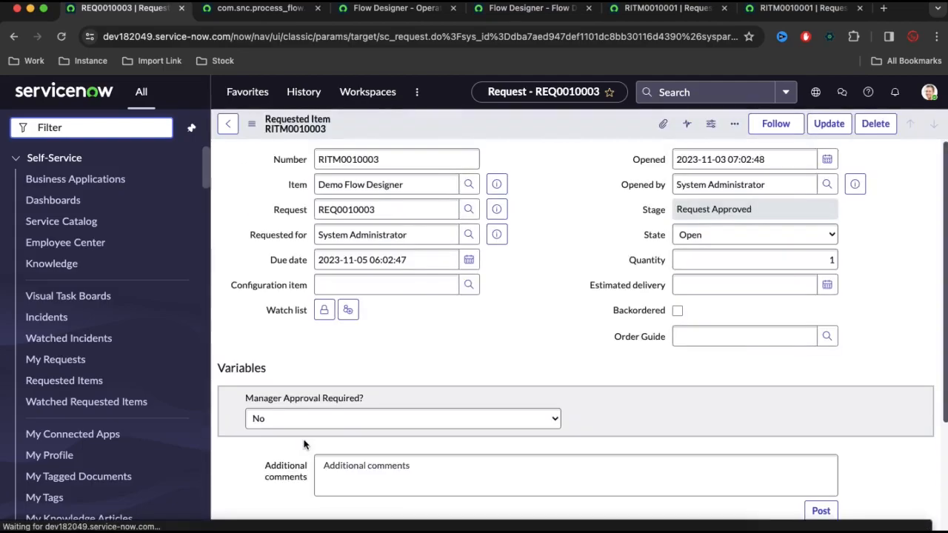
Step: Open the new requested item's flow context and examine the state of each Demo Class Flow action, including the Else branch
scroll(373, 388, "down", 10)
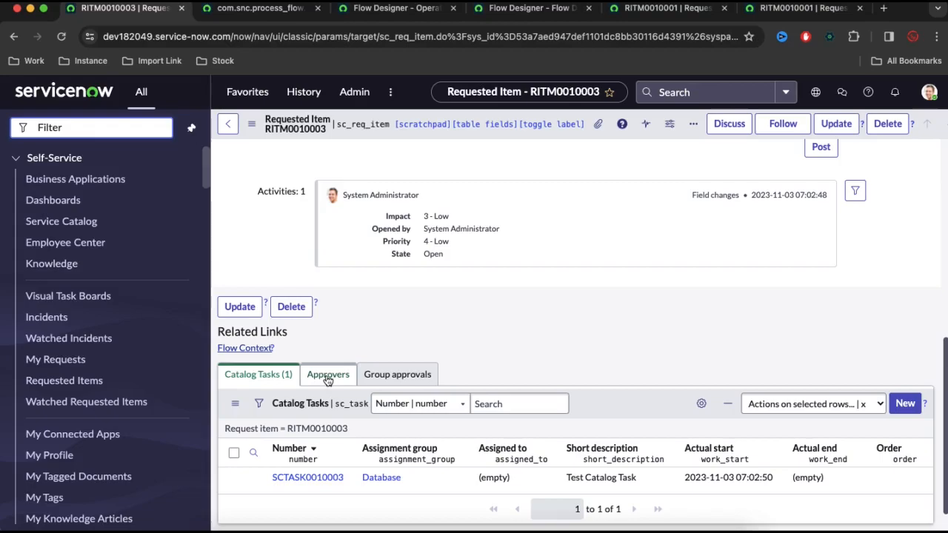
left_click(258, 350)
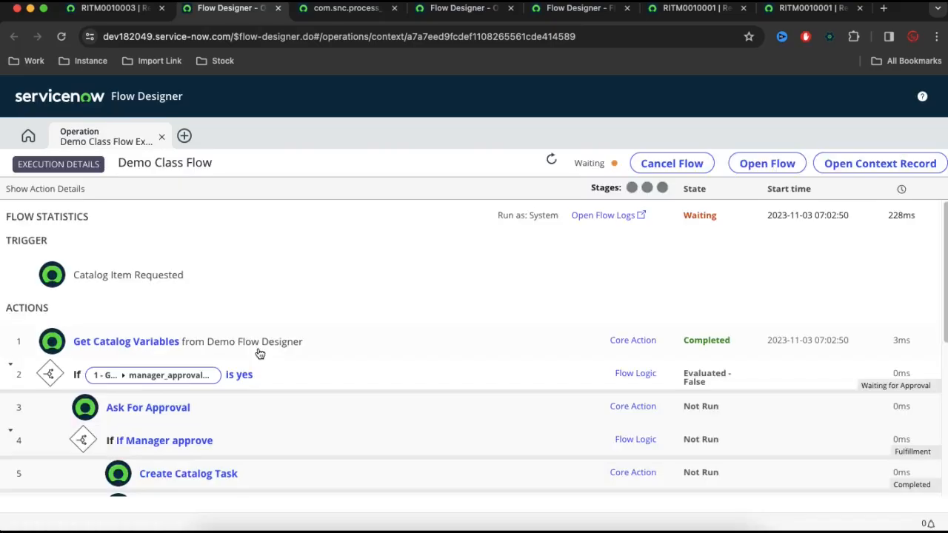
scroll(324, 310, "down", 1)
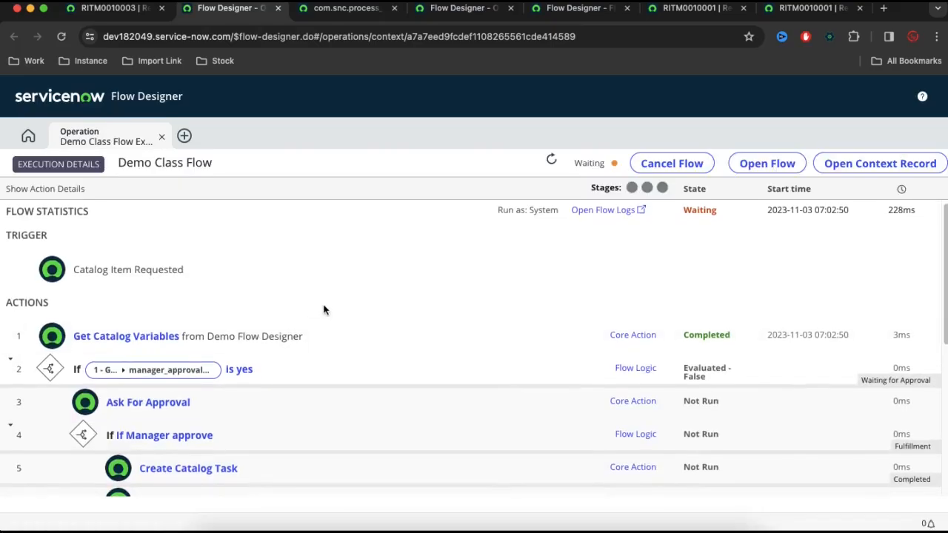
scroll(326, 299, "up", 1)
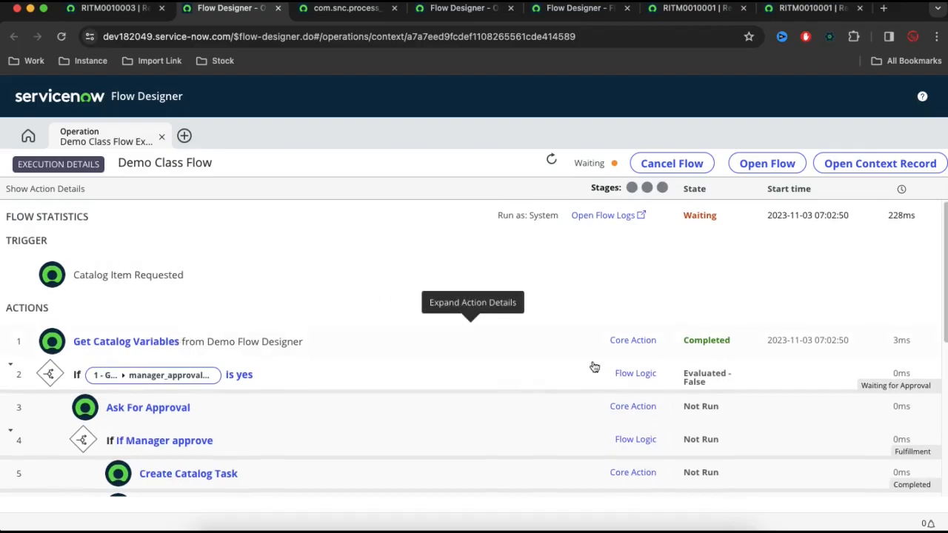
scroll(264, 383, "down", 1)
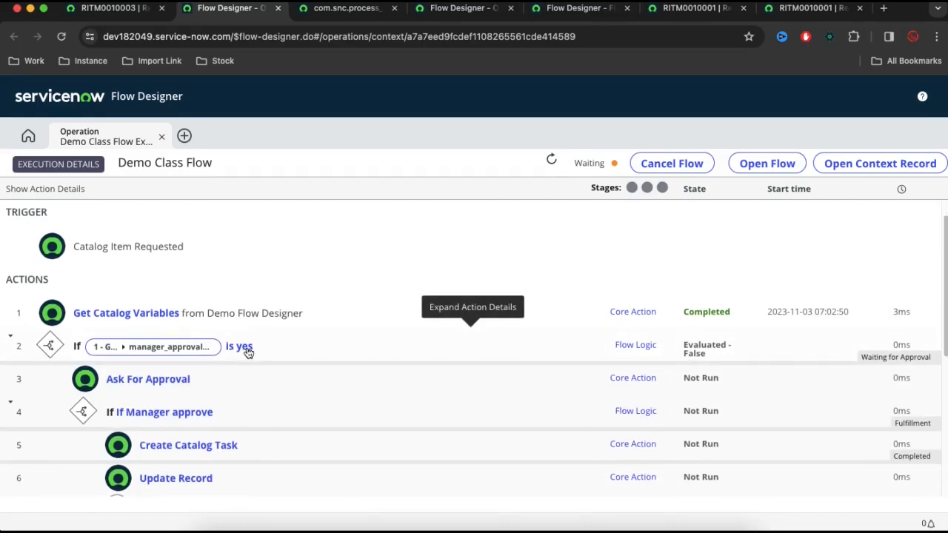
scroll(249, 354, "down", 1)
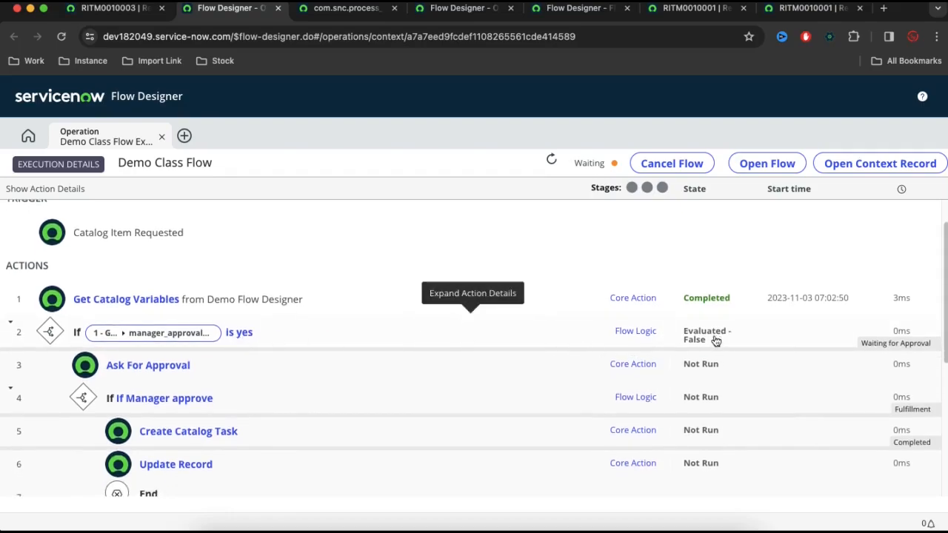
scroll(220, 338, "down", 5)
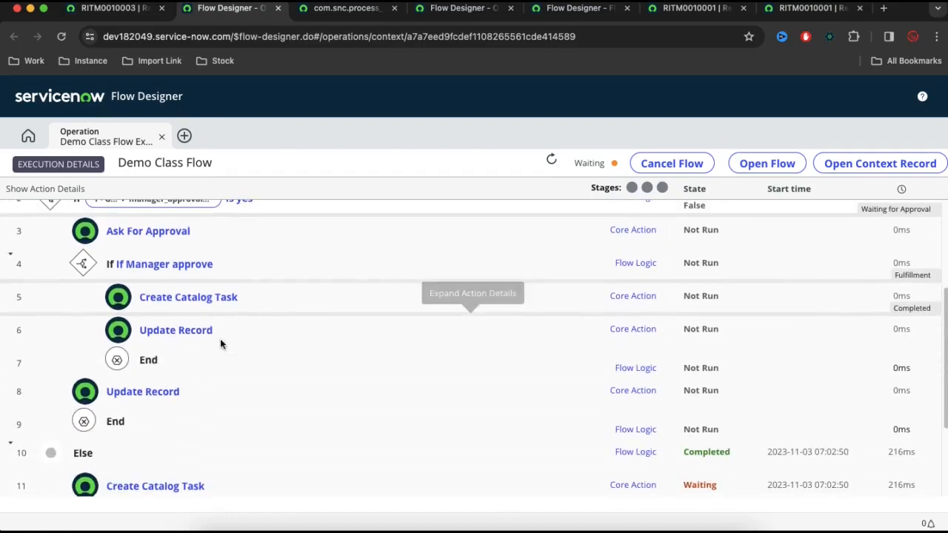
scroll(173, 425, "down", 2)
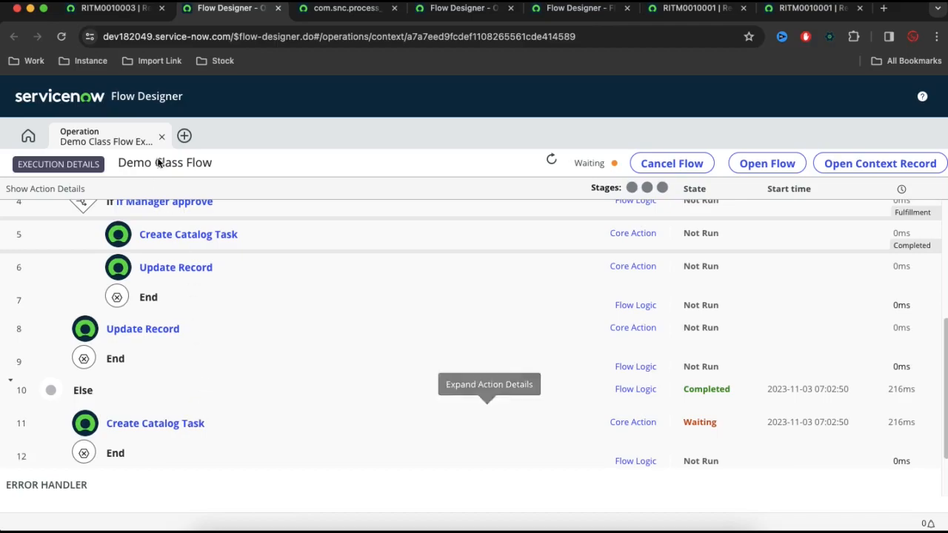
Step: Close the Test Catalog Task listed under the requested item ordered without manager approval
left_click(137, 9)
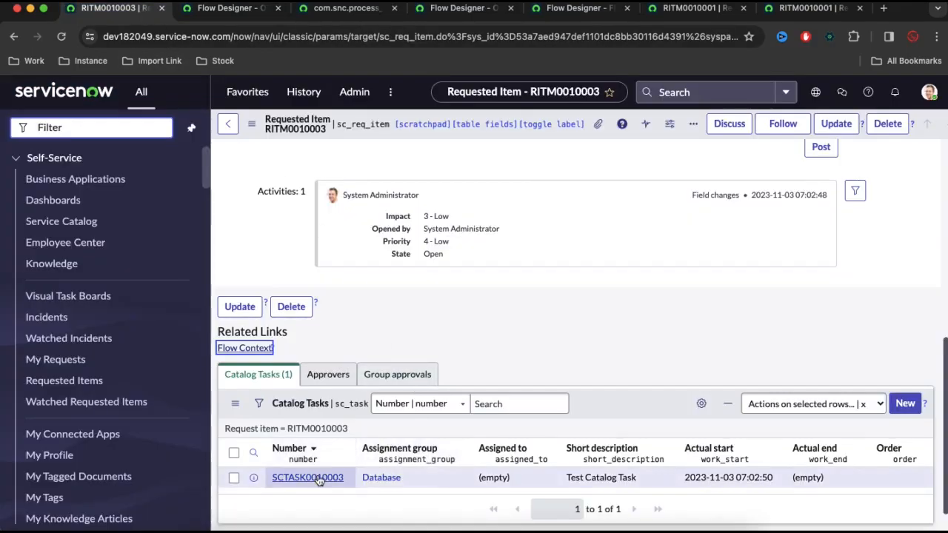
right_click(320, 477)
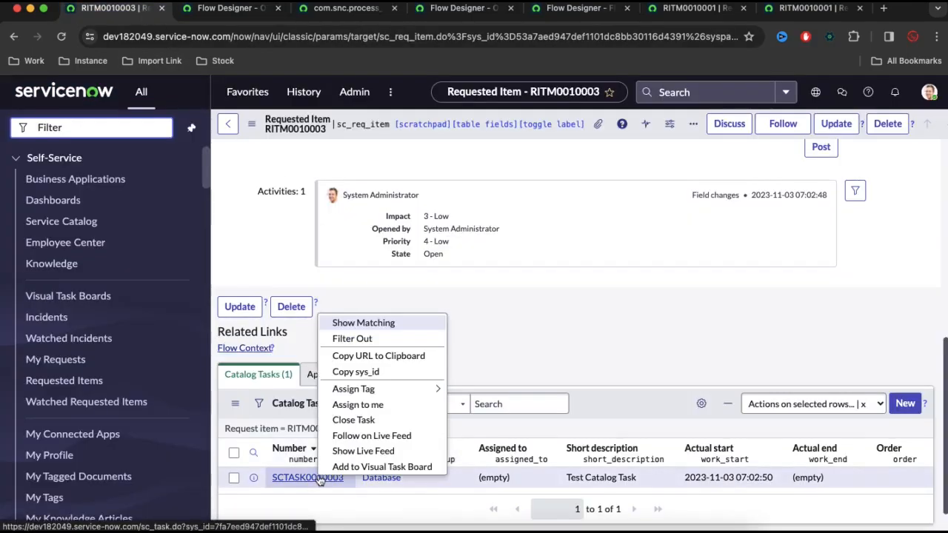
left_click(359, 420)
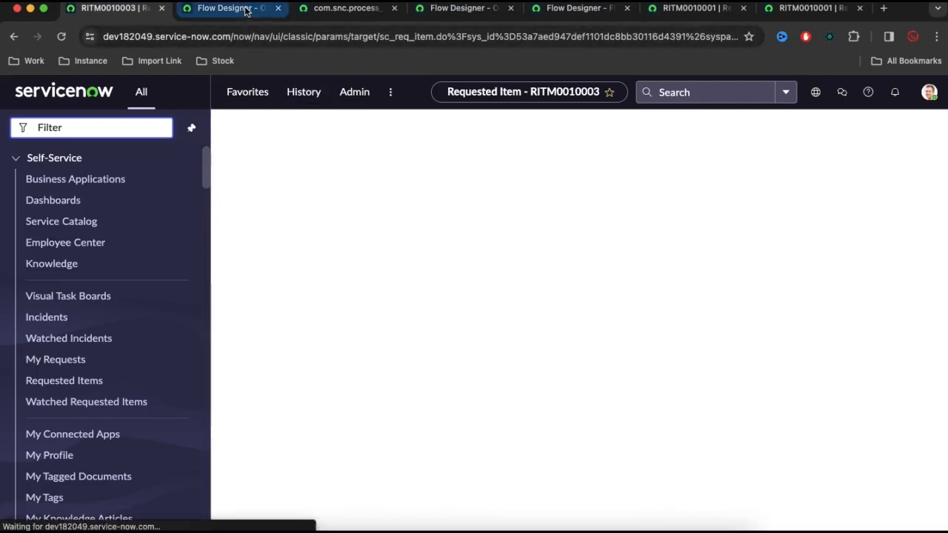
Step: Return to the Demo Class Flow execution details and refresh the flow data
left_click(246, 9)
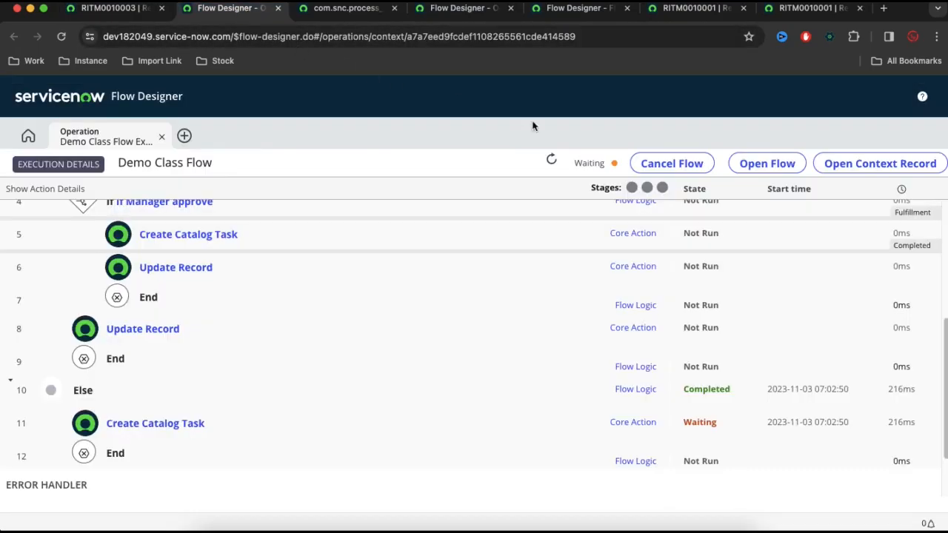
left_click(550, 160)
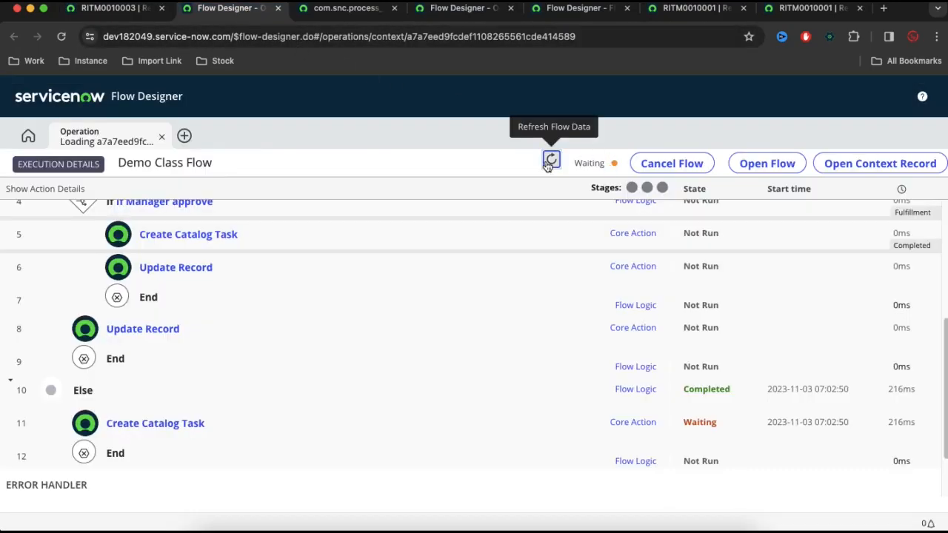